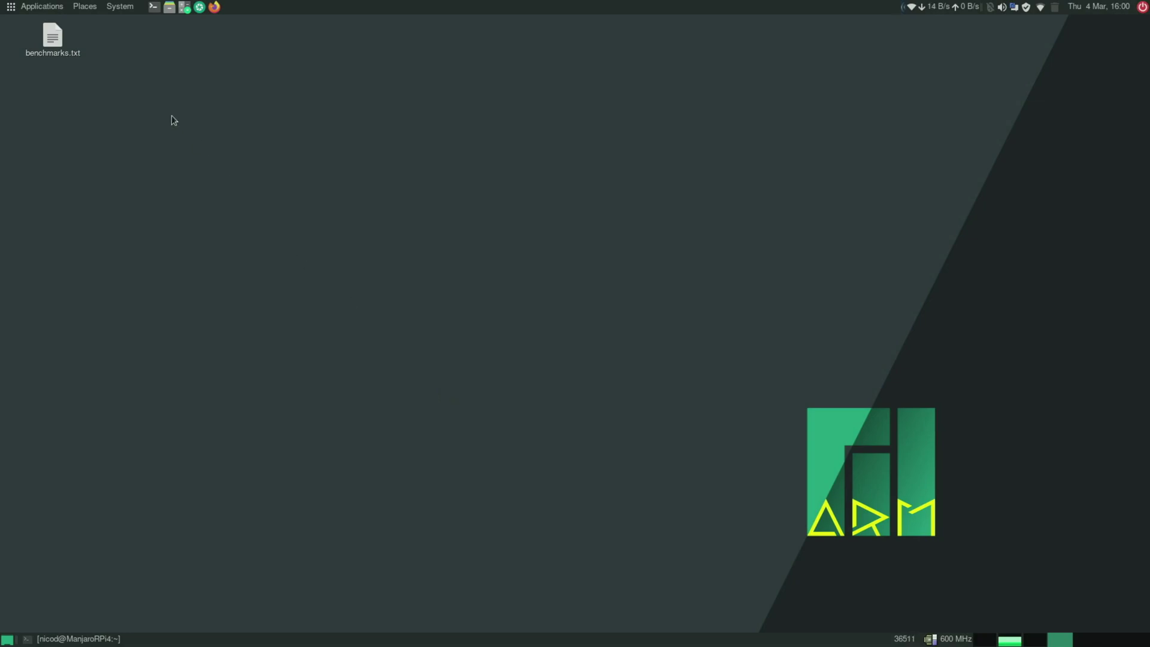
# Step: Browse the Applications menu categories and launch MATE System Monitor from System Tools
pyautogui.click(51, 8)
pyautogui.moveTo(50, 24)
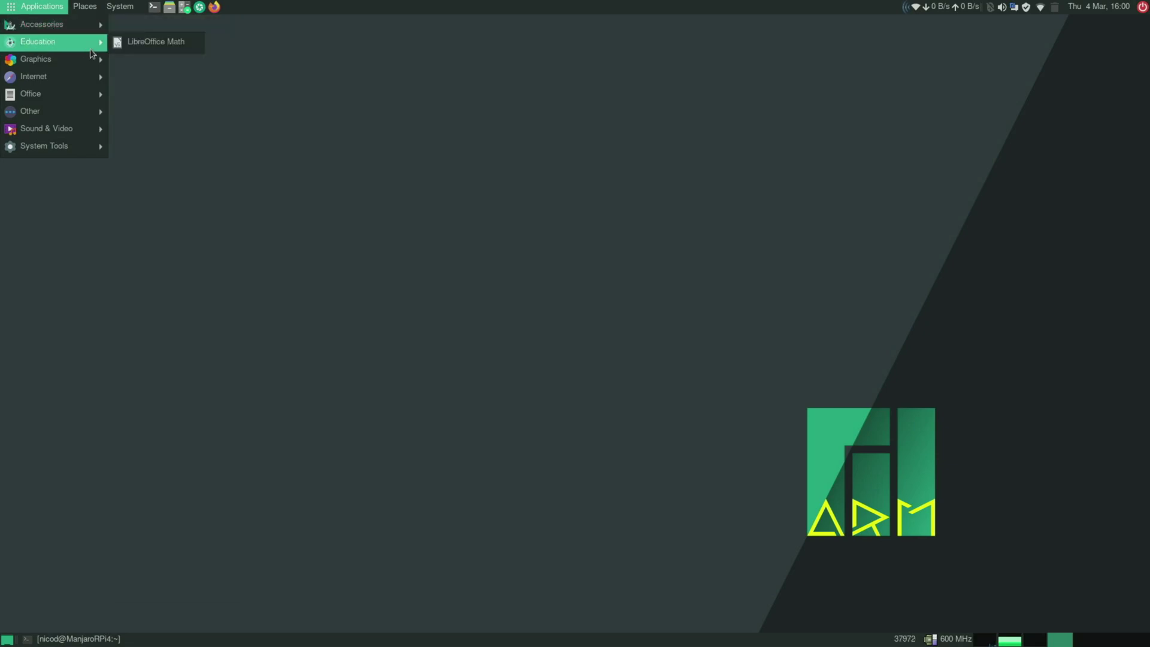
pyautogui.moveTo(91, 55)
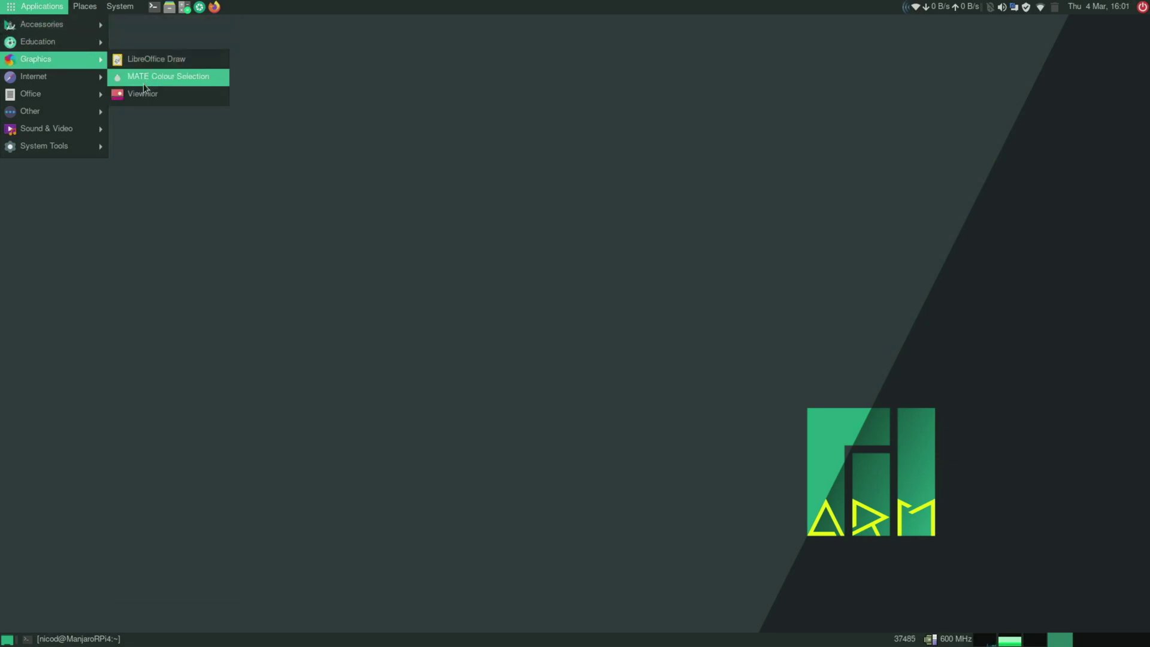
pyautogui.moveTo(98, 84)
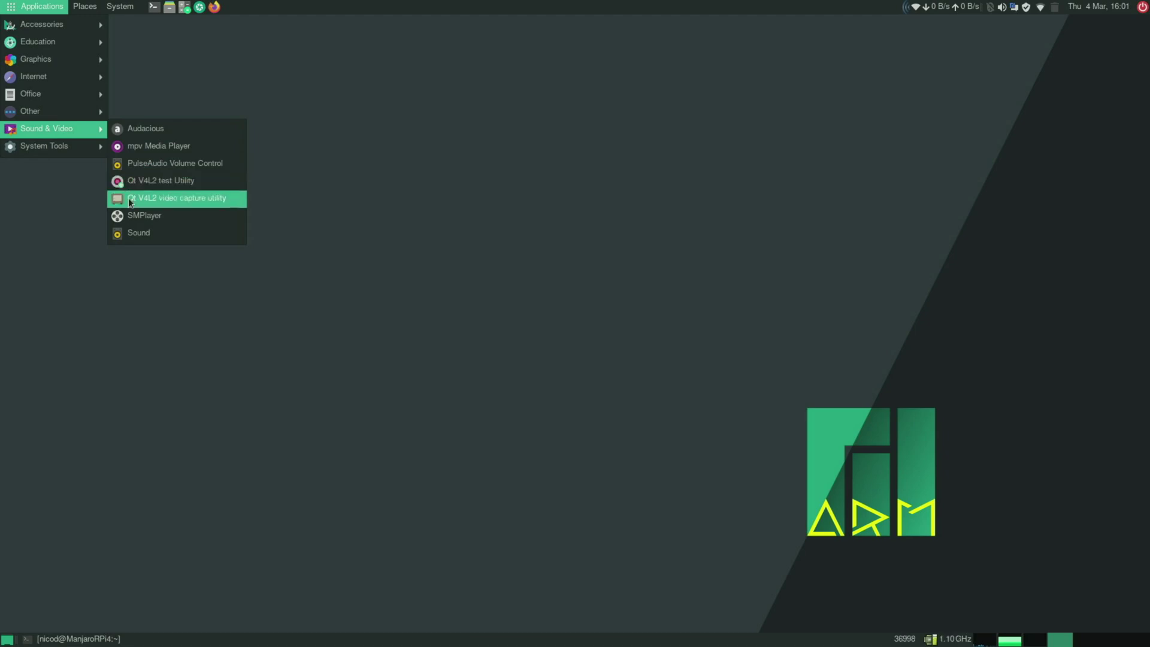
pyautogui.moveTo(78, 153)
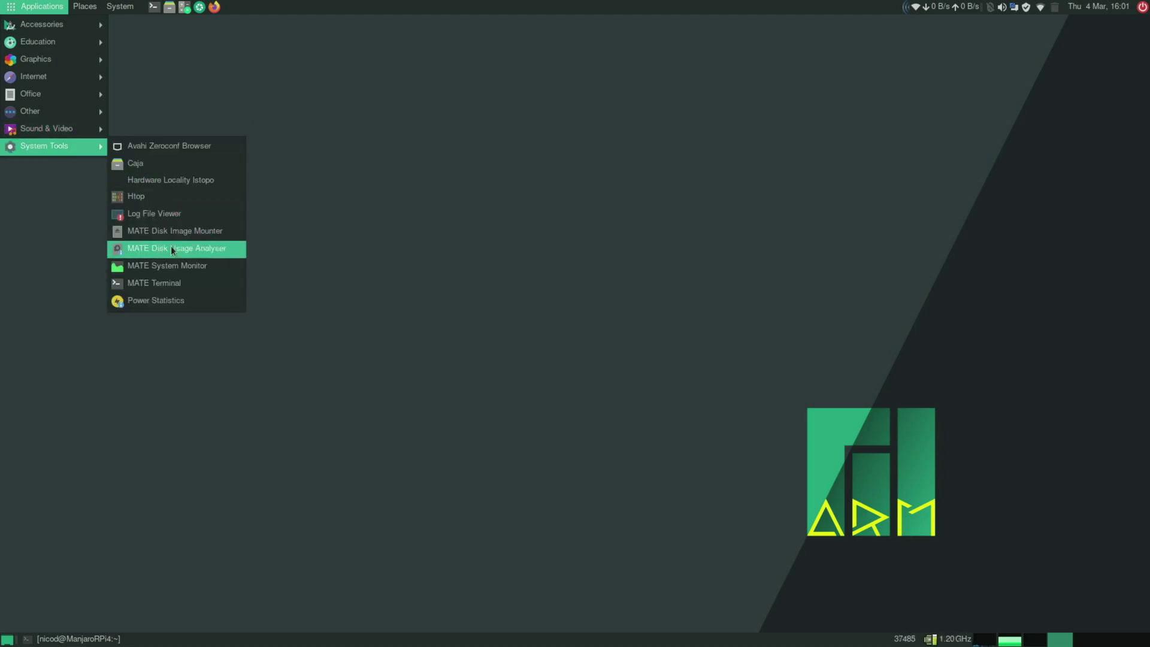
pyautogui.click(202, 274)
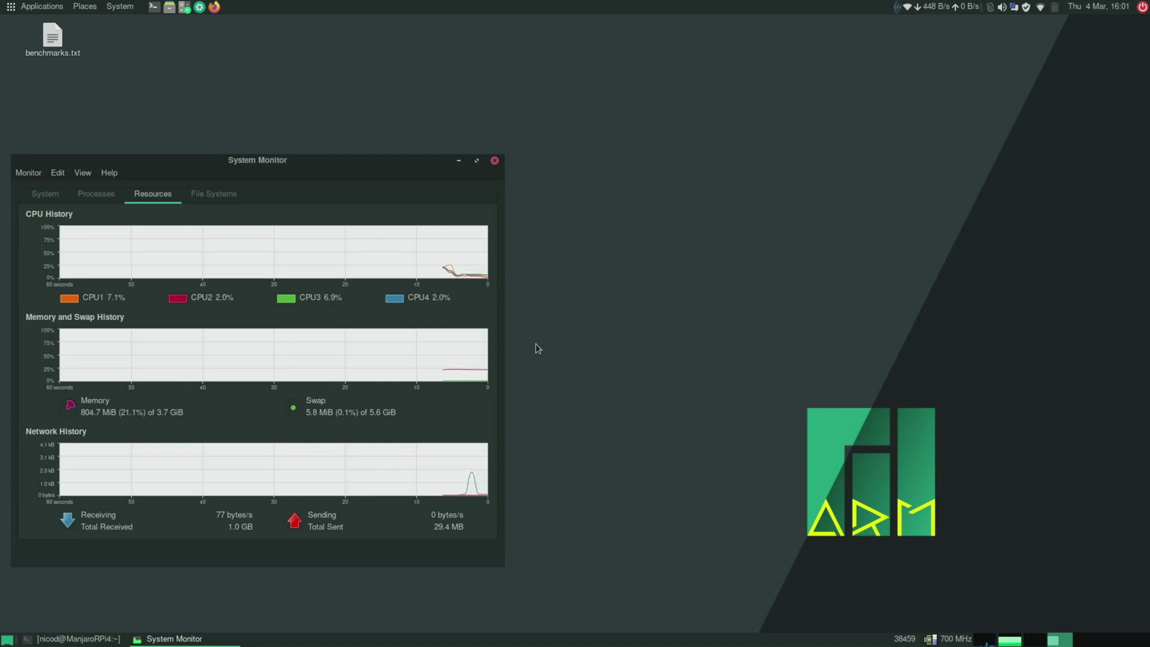
# Step: Move System Monitor up, maximize it to view the Resources graphs, then close it
pyautogui.moveTo(344, 161); pyautogui.dragTo(339, 27)
pyautogui.hotkey('alt', 'F10')
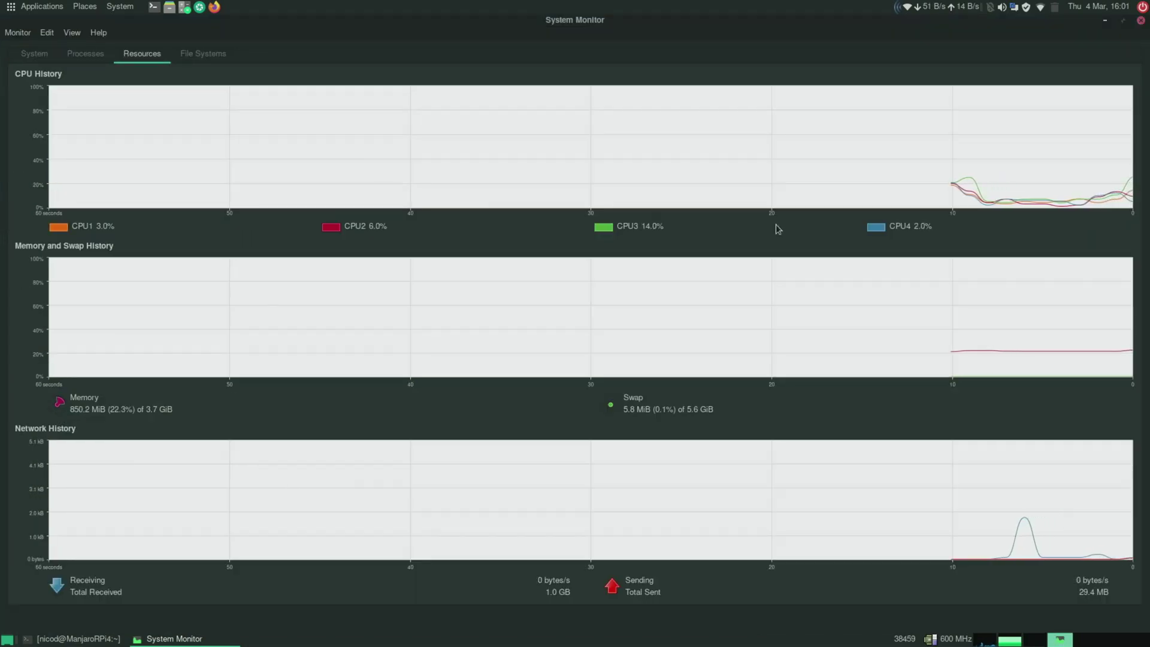
pyautogui.click(1141, 21)
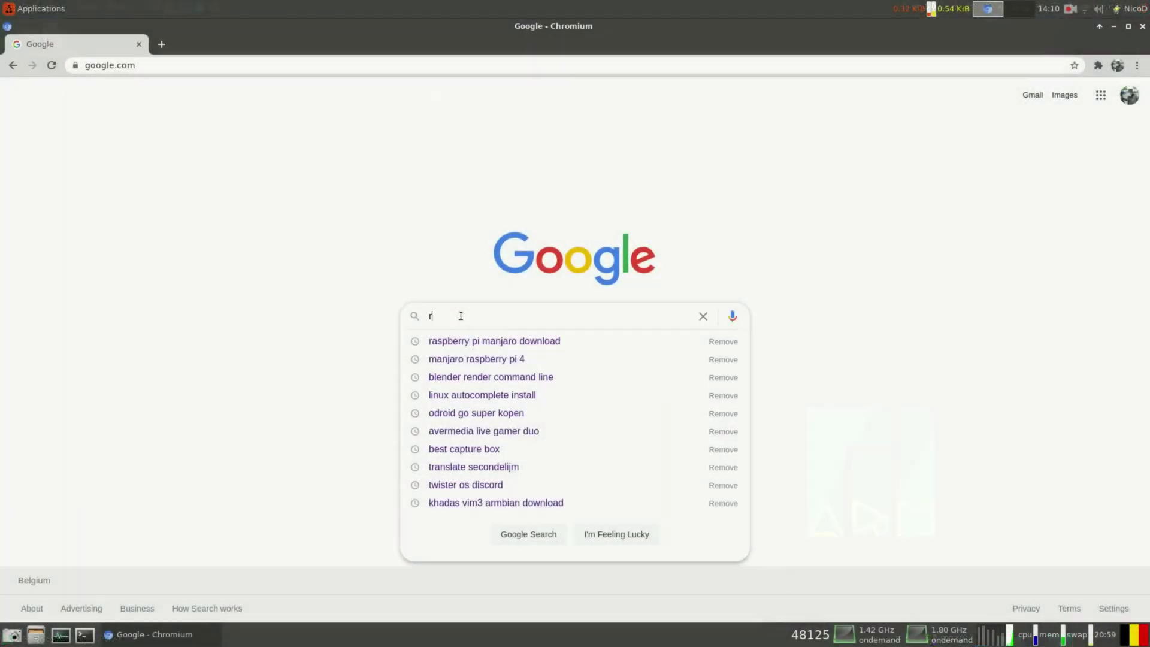
# Step: Google 'raspberry pi manjaro download' and open the manjaro.org download page
pyautogui.write('asp')
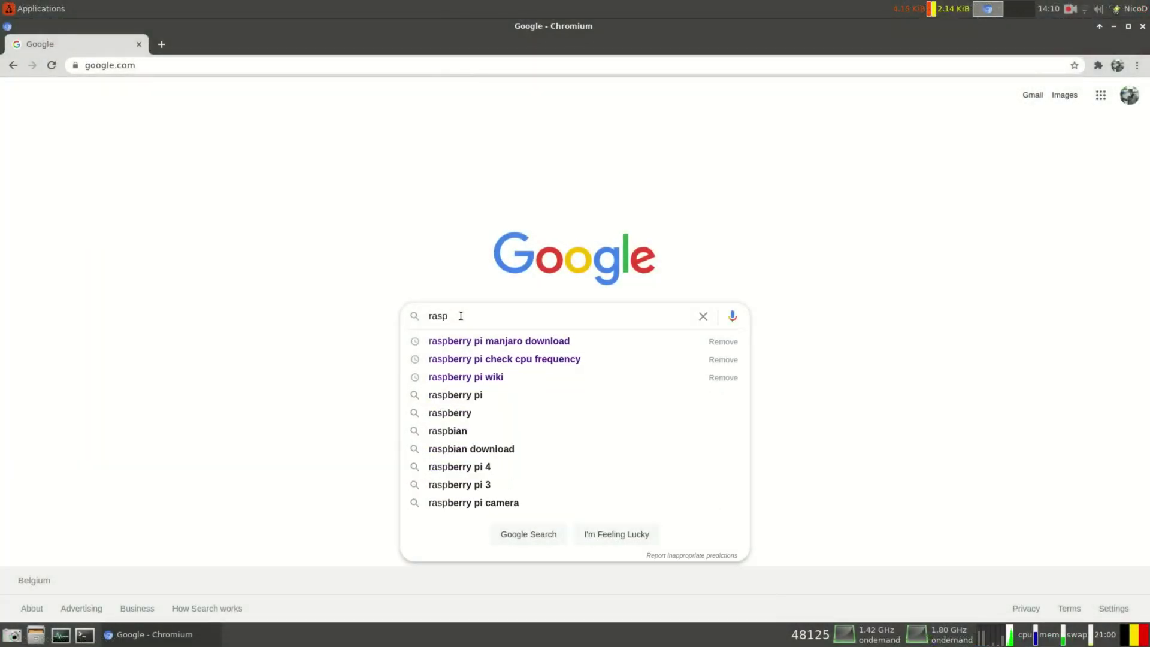
pyautogui.click(487, 345)
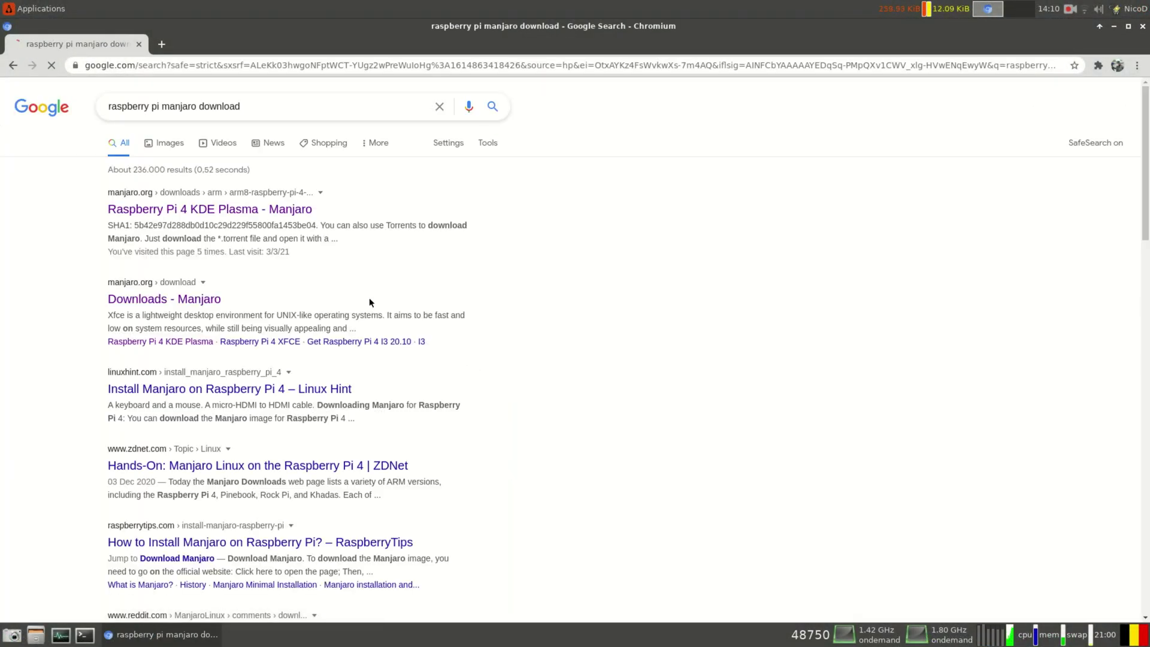
pyautogui.click(227, 308)
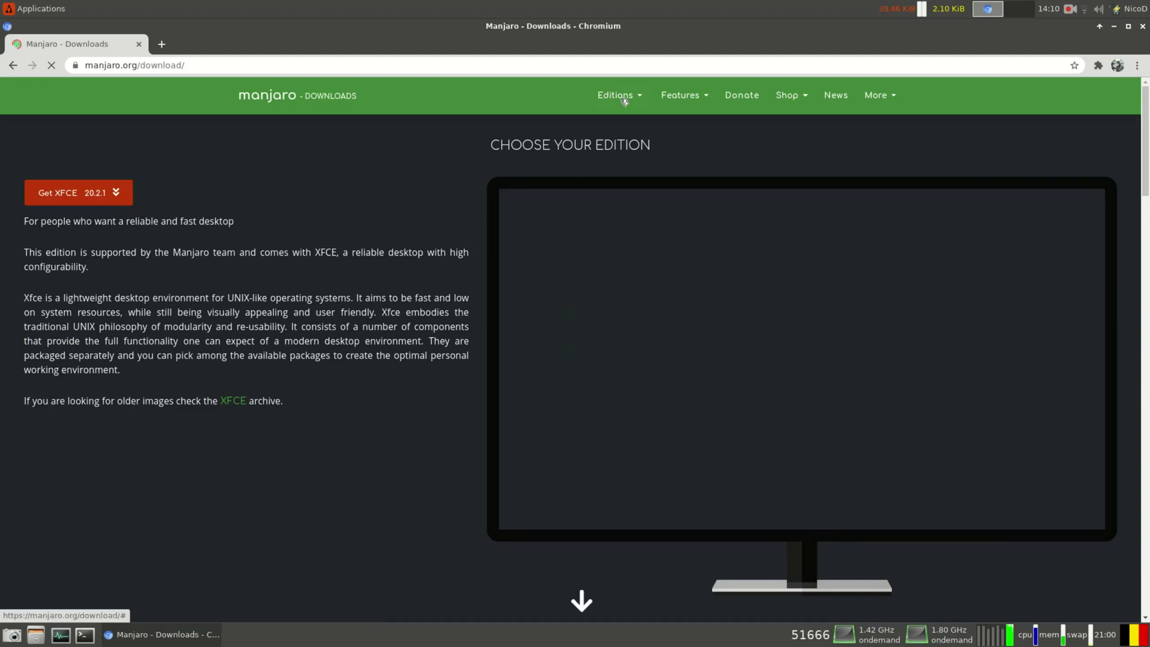
# Step: Choose Editions > ARM > Raspberry Pi 4 > MATE from the site menu
pyautogui.click(624, 101)
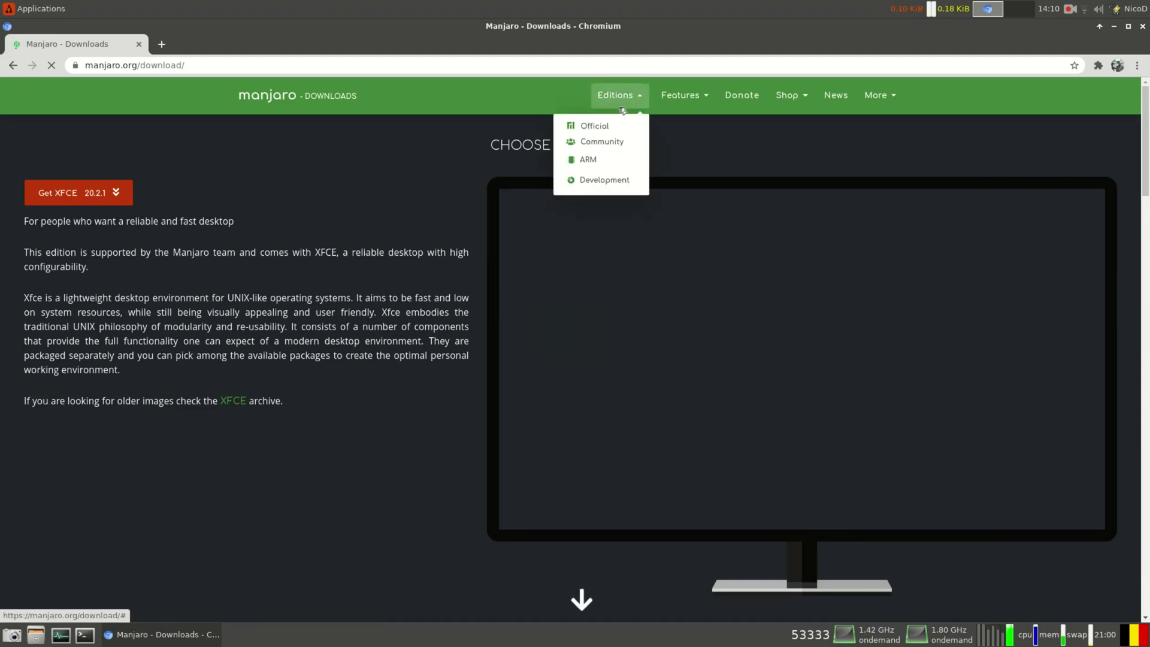
pyautogui.moveTo(594, 164)
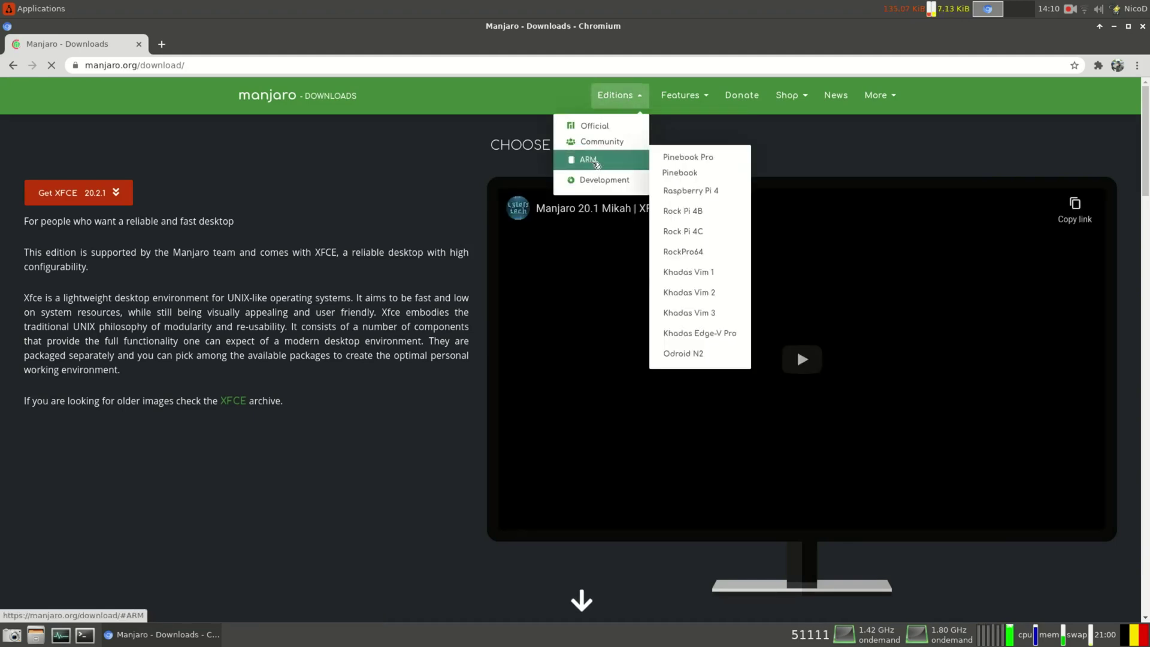
pyautogui.moveTo(711, 160)
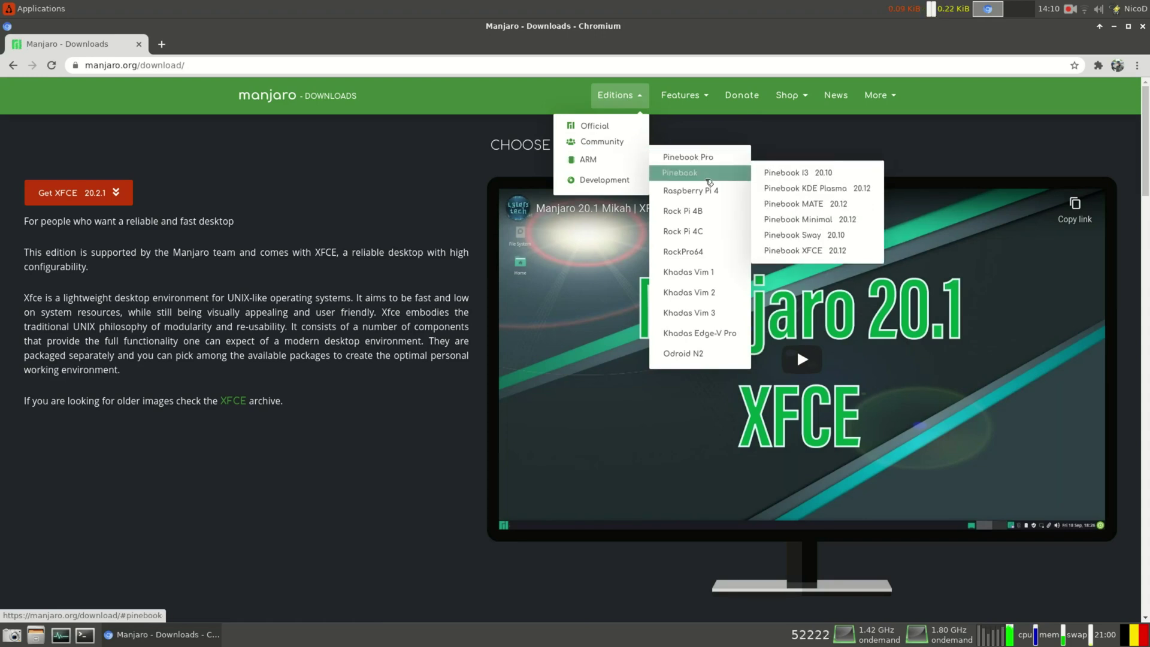
pyautogui.moveTo(721, 196)
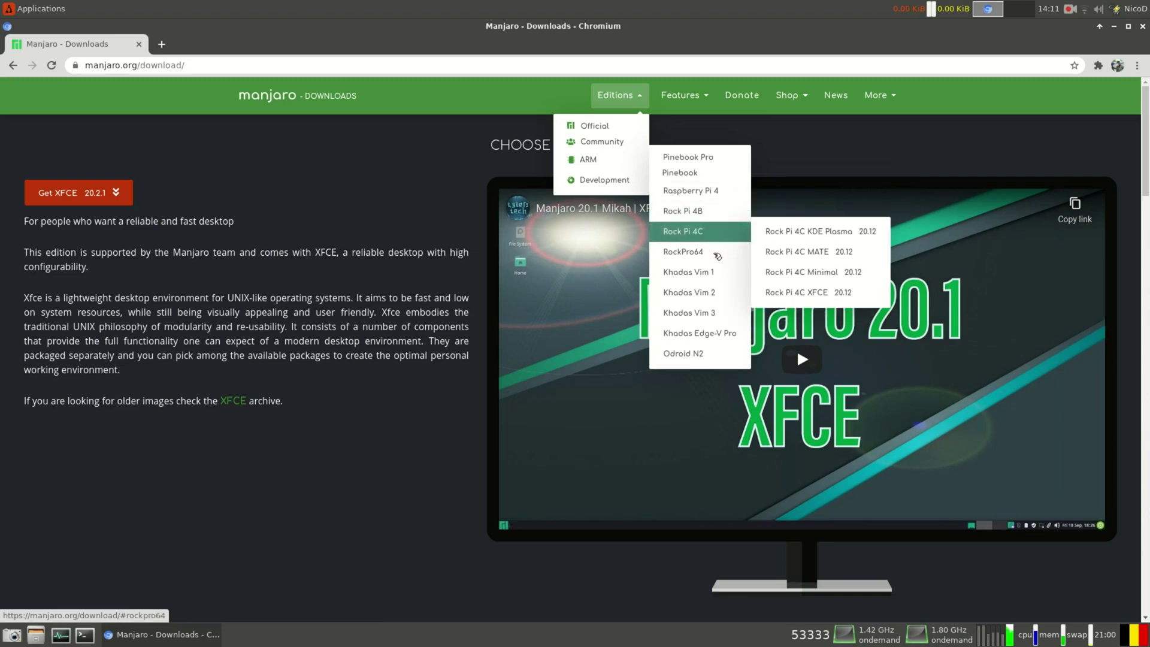
pyautogui.moveTo(717, 262)
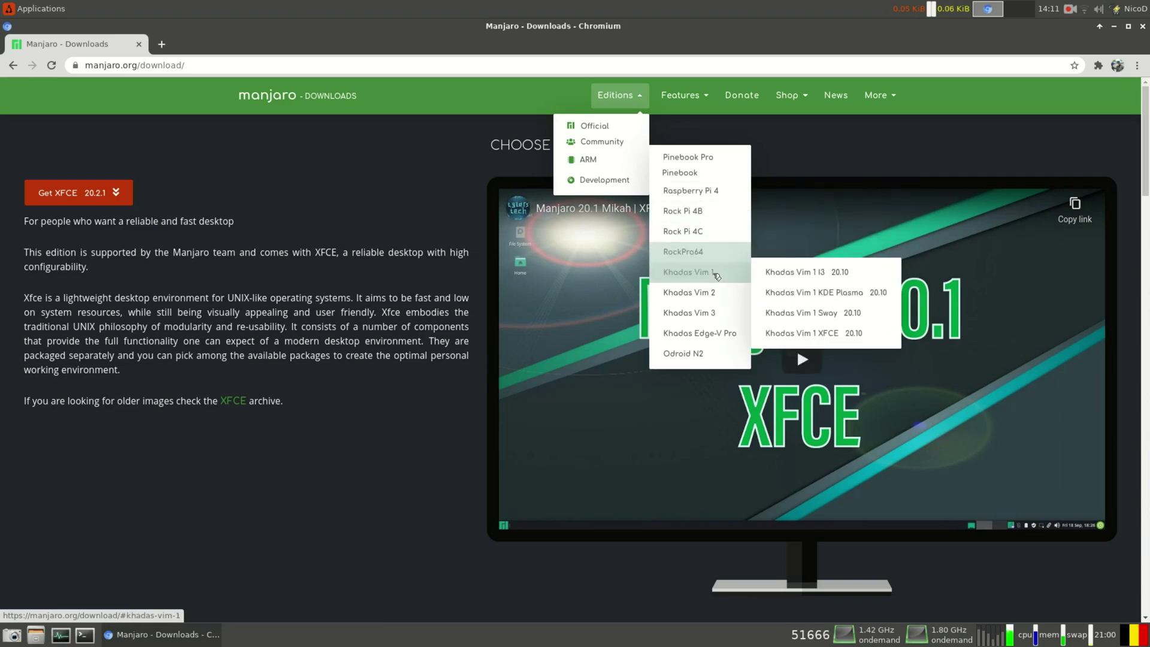
pyautogui.moveTo(714, 292)
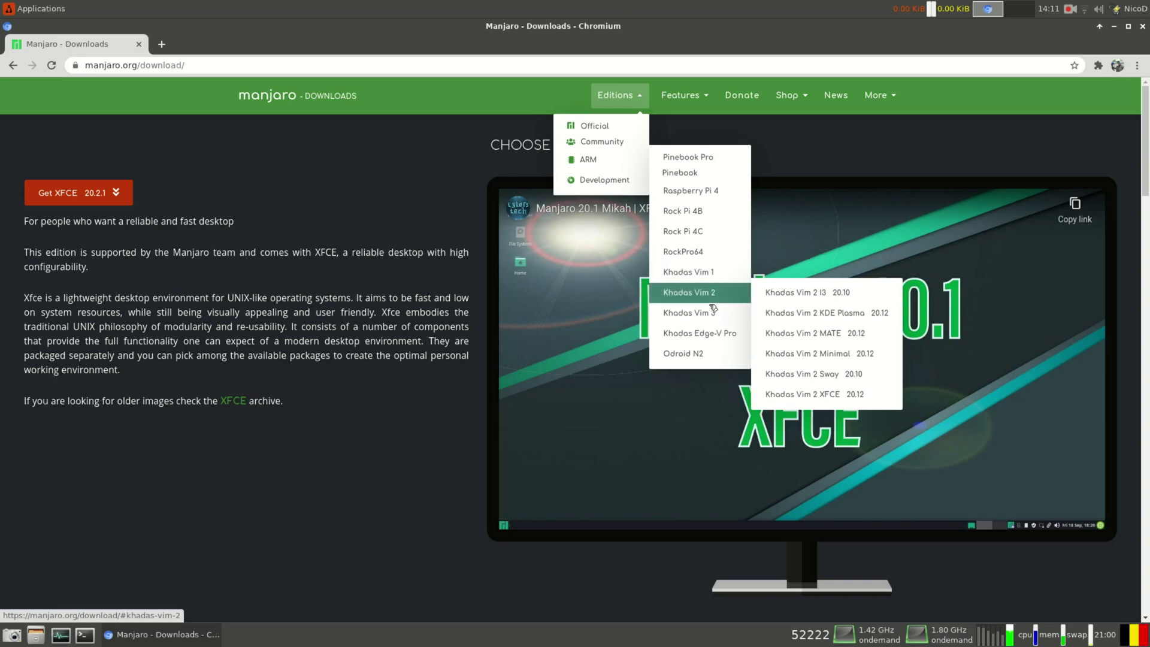
pyautogui.moveTo(713, 317)
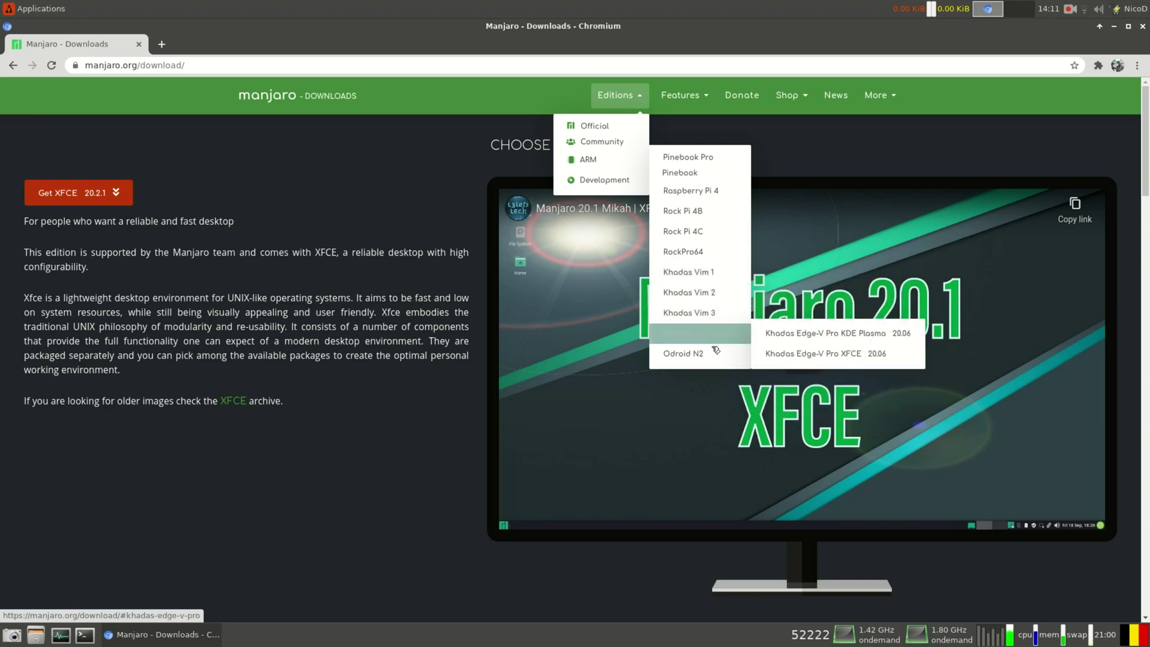
pyautogui.moveTo(715, 363)
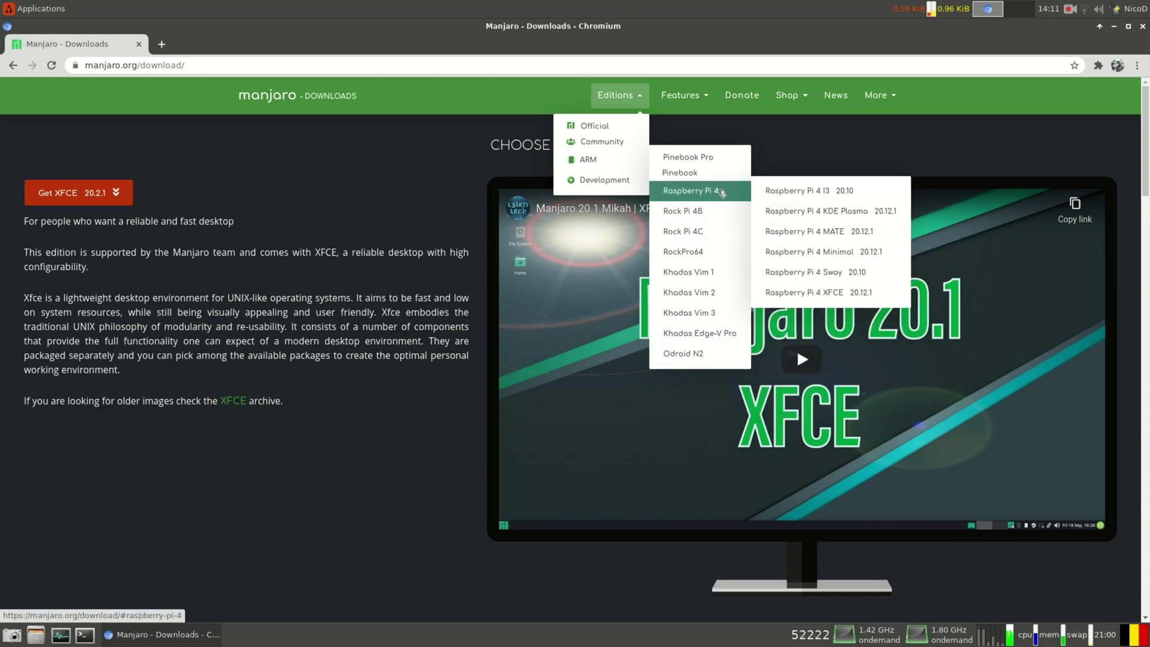
pyautogui.click(803, 231)
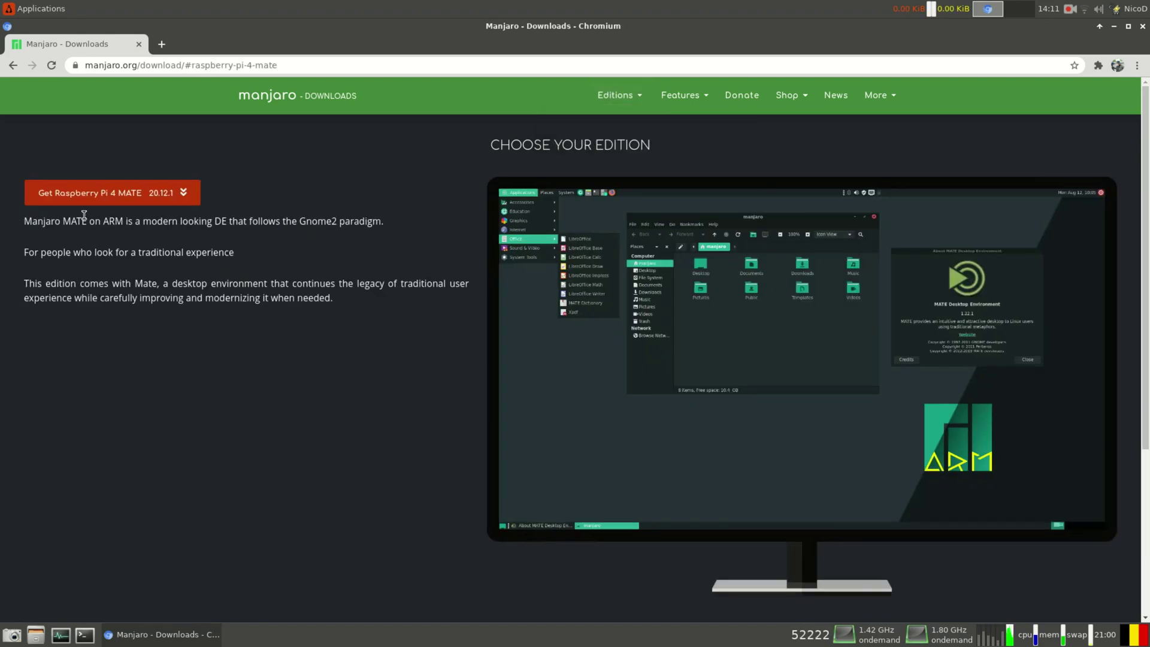
# Step: Download the 64-bit Manjaro-ARM-mate-rpi4-20.12.1.img.xz image from the OSDN mirror
pyautogui.click(120, 193)
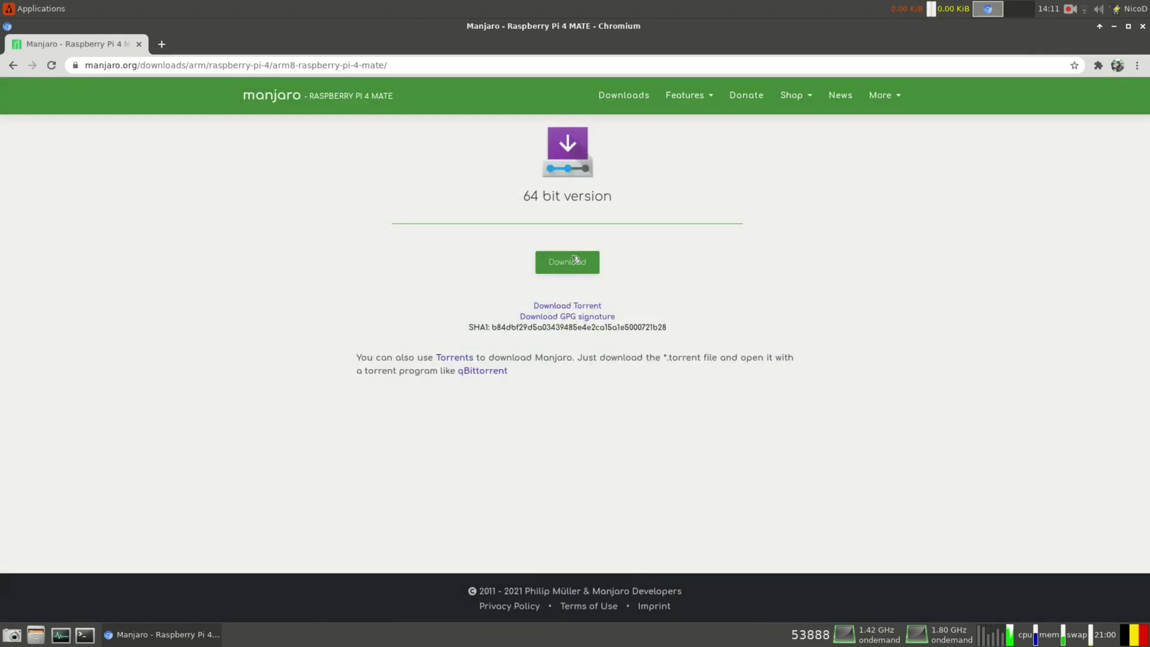
pyautogui.click(575, 260)
pyautogui.click(589, 294)
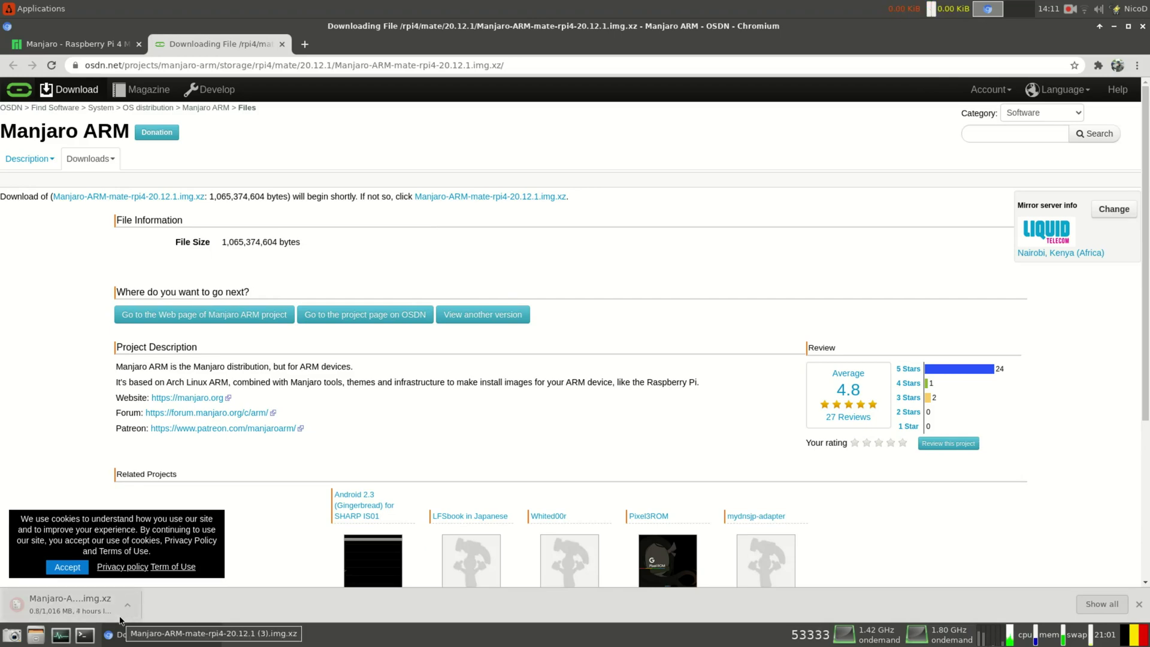
# Step: Select the 128 GB drive and choose the Raspberry Pi 4 MATE image for Restore Disk Image
pyautogui.click(418, 225)
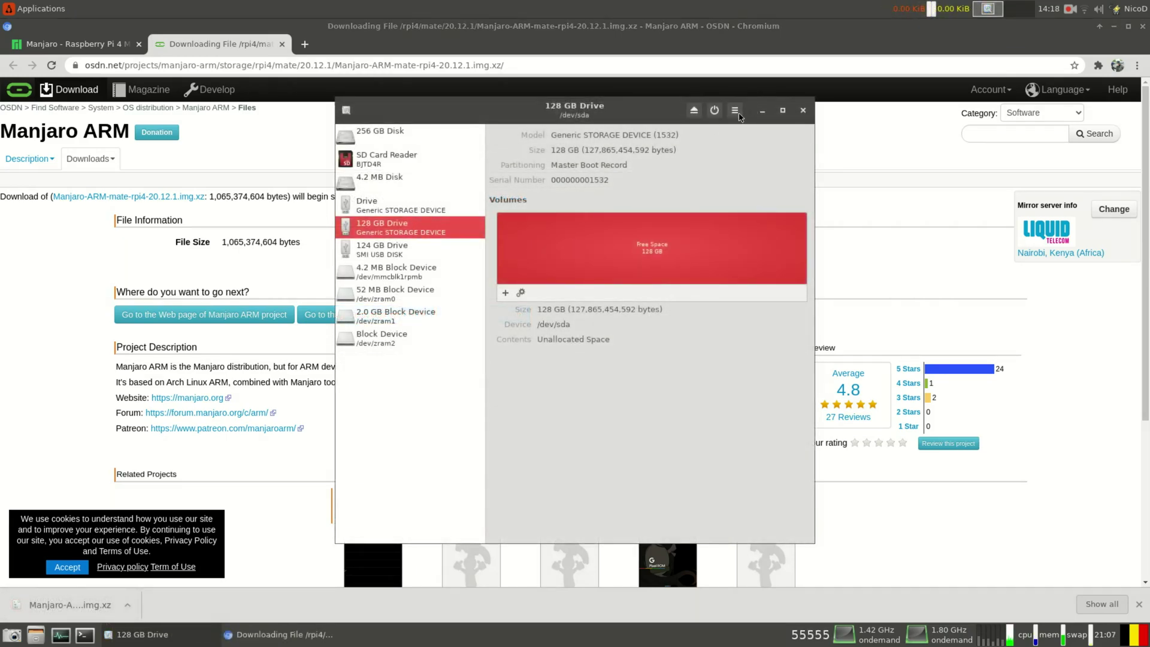
pyautogui.click(735, 111)
pyautogui.click(762, 167)
pyautogui.click(727, 307)
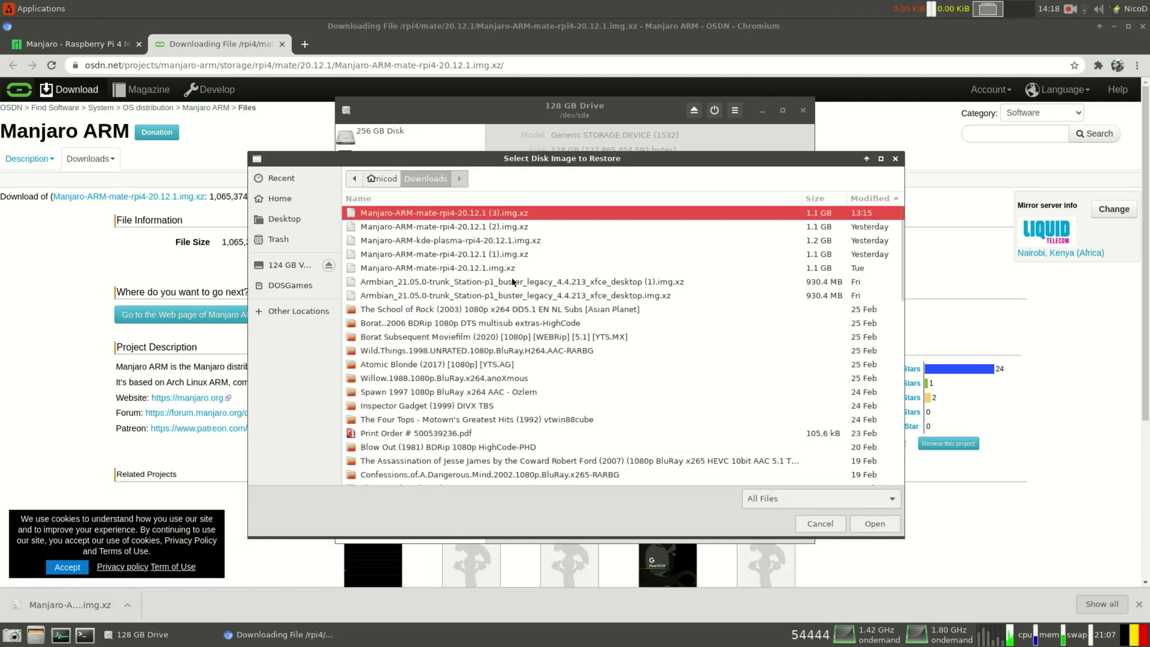
pyautogui.doubleClick(445, 216)
# Step: Write the image after confirming and authenticating, check the new BOOT and ROOT partitions, then close Disks
pyautogui.click(695, 391)
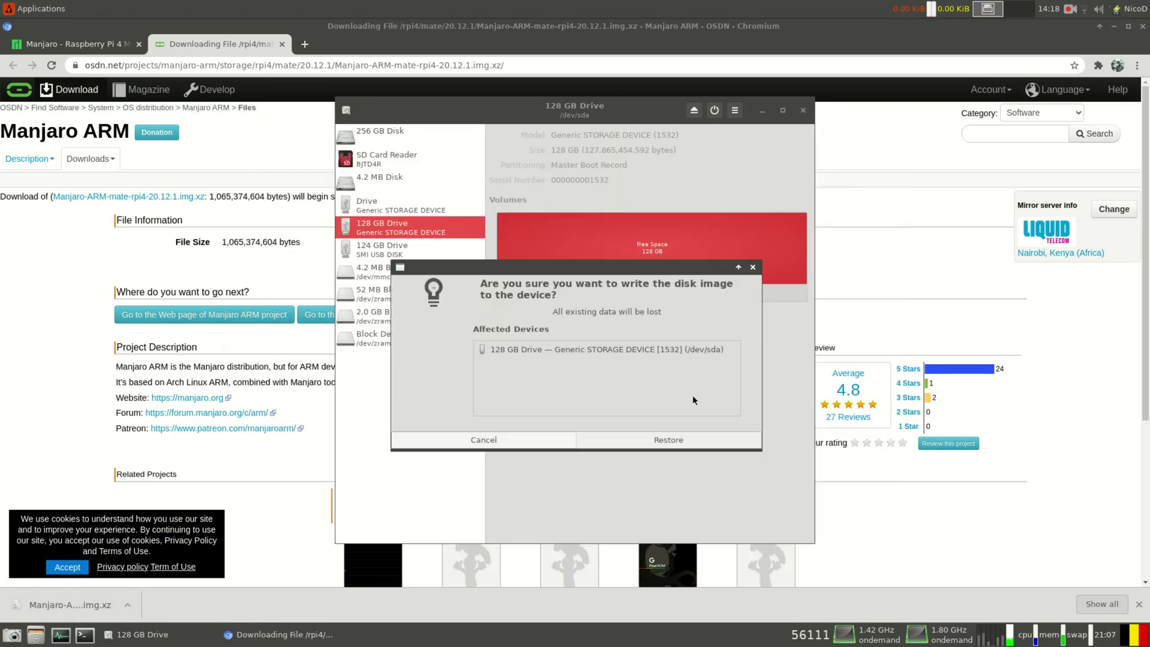
pyautogui.click(684, 439)
pyautogui.write('**********')
pyautogui.press('Return')
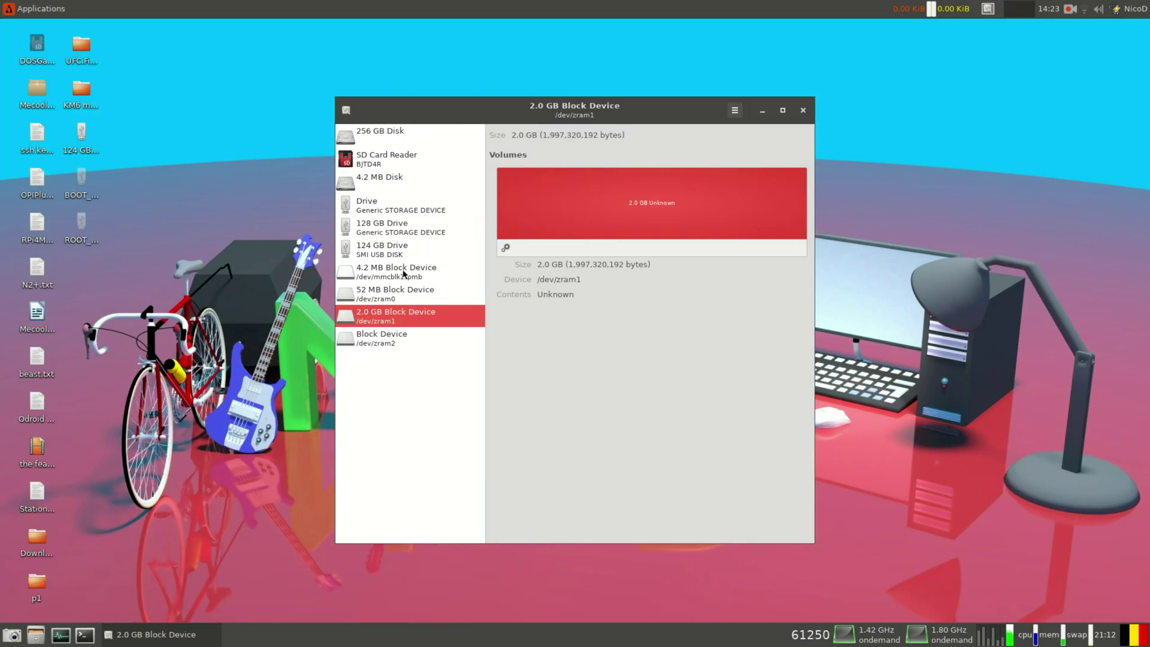
pyautogui.click(417, 230)
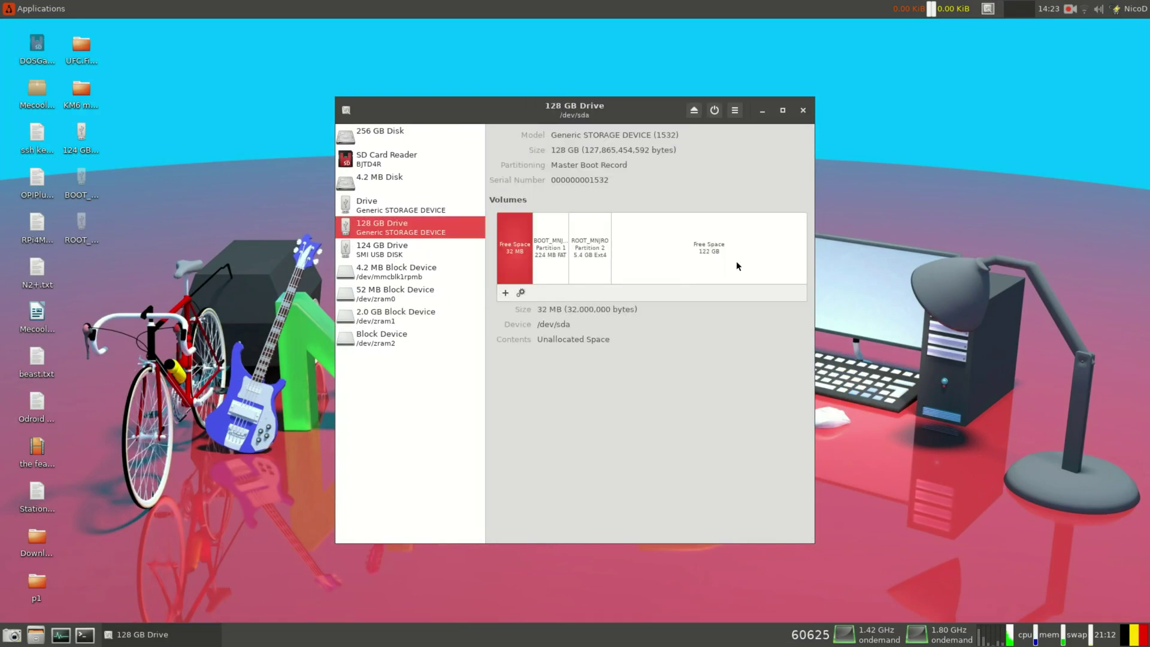
pyautogui.click(803, 112)
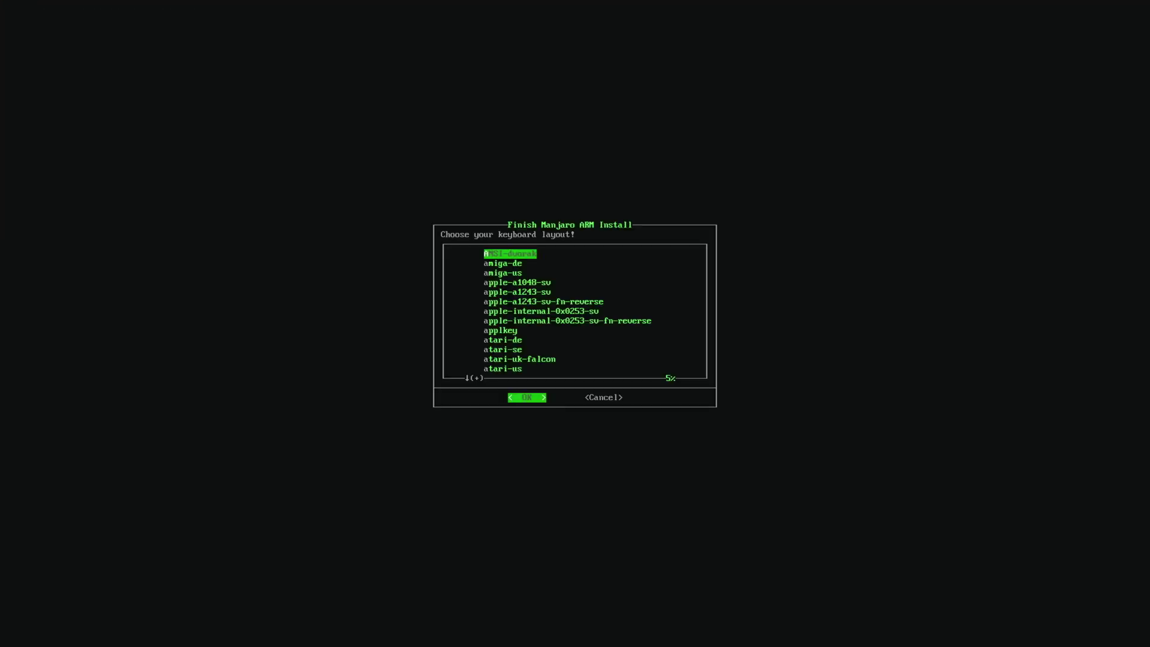
# Step: Pick the uk keyboard layout, complete first-boot setup, and log in with the password
pyautogui.press('Down')
pyautogui.press('Down')
pyautogui.press('Down')
pyautogui.press('Down')
pyautogui.press('Down')
pyautogui.press('Down')
pyautogui.press('Down')
pyautogui.press('Down')
pyautogui.press('Down')
pyautogui.press('Down')
pyautogui.press('Down')
pyautogui.press('Down')
pyautogui.press('Down')
pyautogui.press('Down')
pyautogui.press('Down')
pyautogui.press('Down')
pyautogui.press('Down')
pyautogui.press('Down')
pyautogui.press('Down')
pyautogui.press('Down')
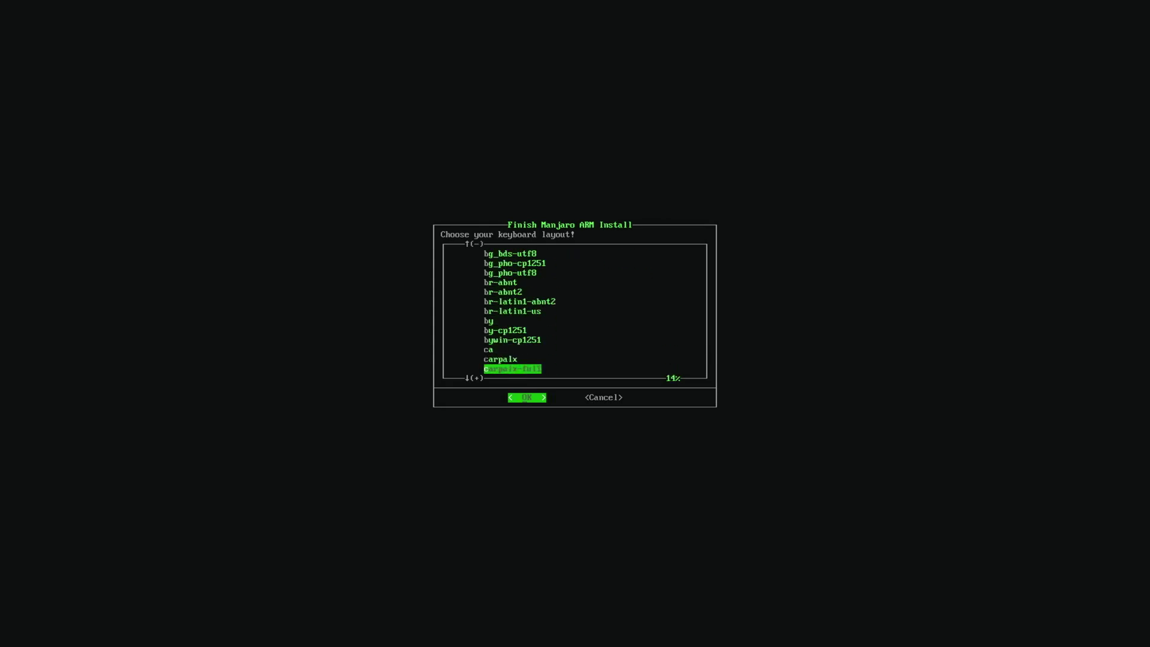
pyautogui.press('Down')
pyautogui.press('Down')
pyautogui.press('Down')
pyautogui.press('Down')
pyautogui.press('Down')
pyautogui.press('Down')
pyautogui.press('Down')
pyautogui.press('Down')
pyautogui.press('Down')
pyautogui.press('Down')
pyautogui.press('Down')
pyautogui.press('Down')
pyautogui.press('Down')
pyautogui.press('Down')
pyautogui.press('Down')
pyautogui.press('Down')
pyautogui.press('Down')
pyautogui.press('Down')
pyautogui.press('Down')
pyautogui.press('Down')
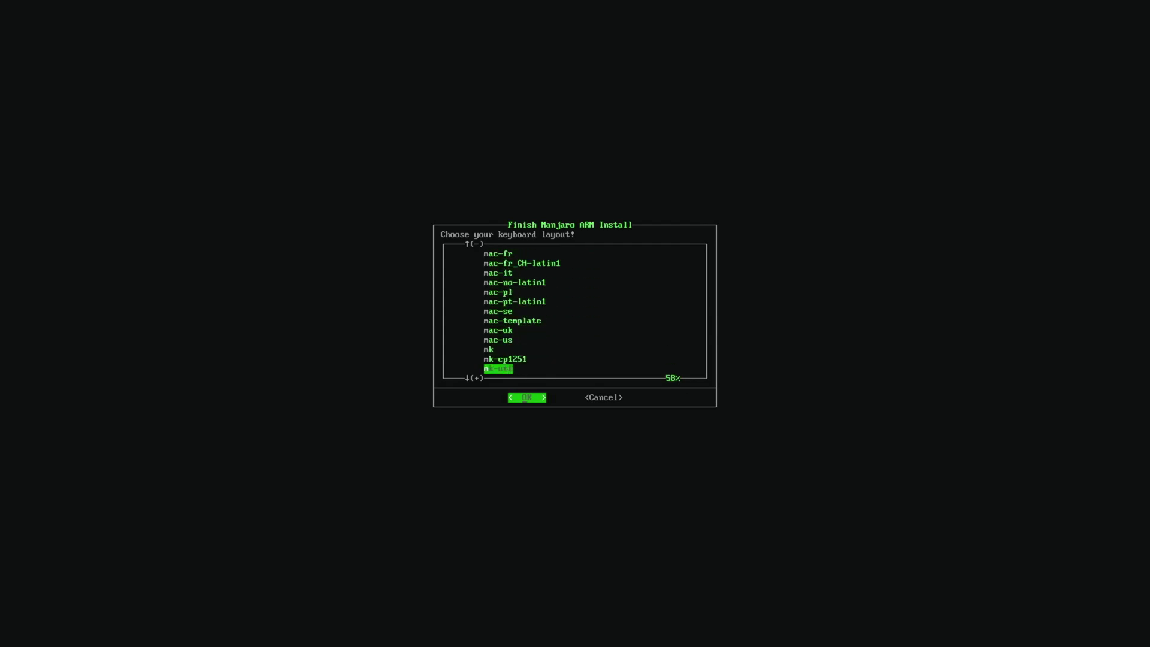
pyautogui.press('Down')
pyautogui.press('Down')
pyautogui.press('Down')
pyautogui.press('Down')
pyautogui.press('Down')
pyautogui.press('Down')
pyautogui.press('Down')
pyautogui.press('Down')
pyautogui.press('Down')
pyautogui.press('Down')
pyautogui.press('Down')
pyautogui.press('Down')
pyautogui.press('Down')
pyautogui.press('Down')
pyautogui.press('Down')
pyautogui.press('Down')
pyautogui.press('Down')
pyautogui.press('Down')
pyautogui.press('Down')
pyautogui.press('Down')
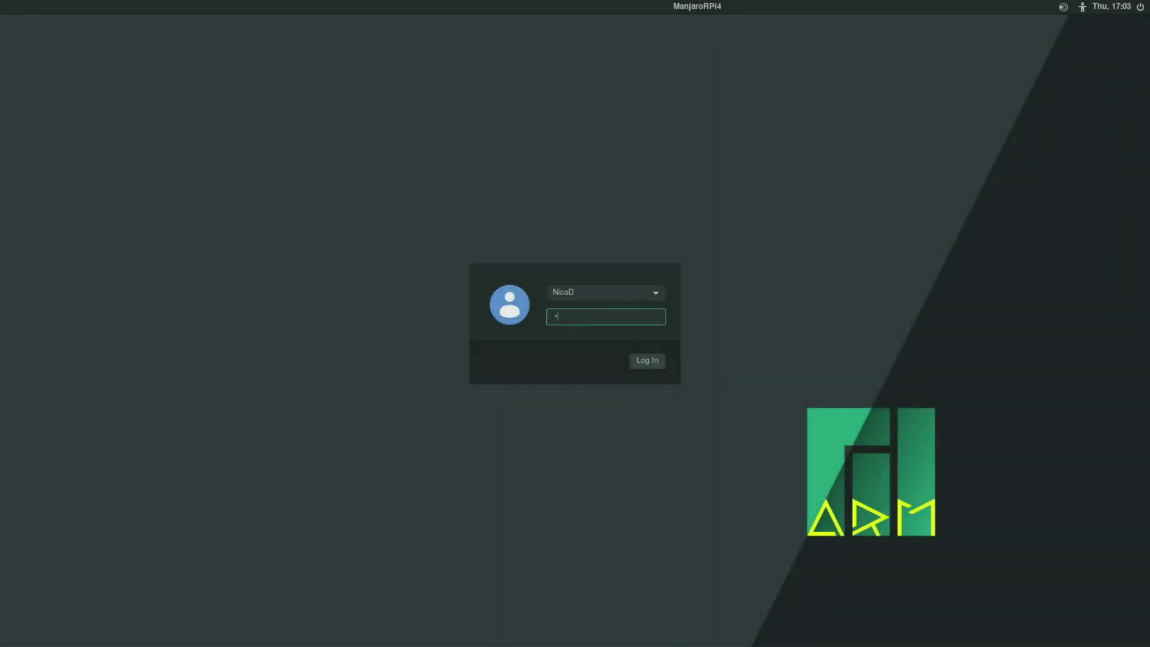
pyautogui.press('Return')
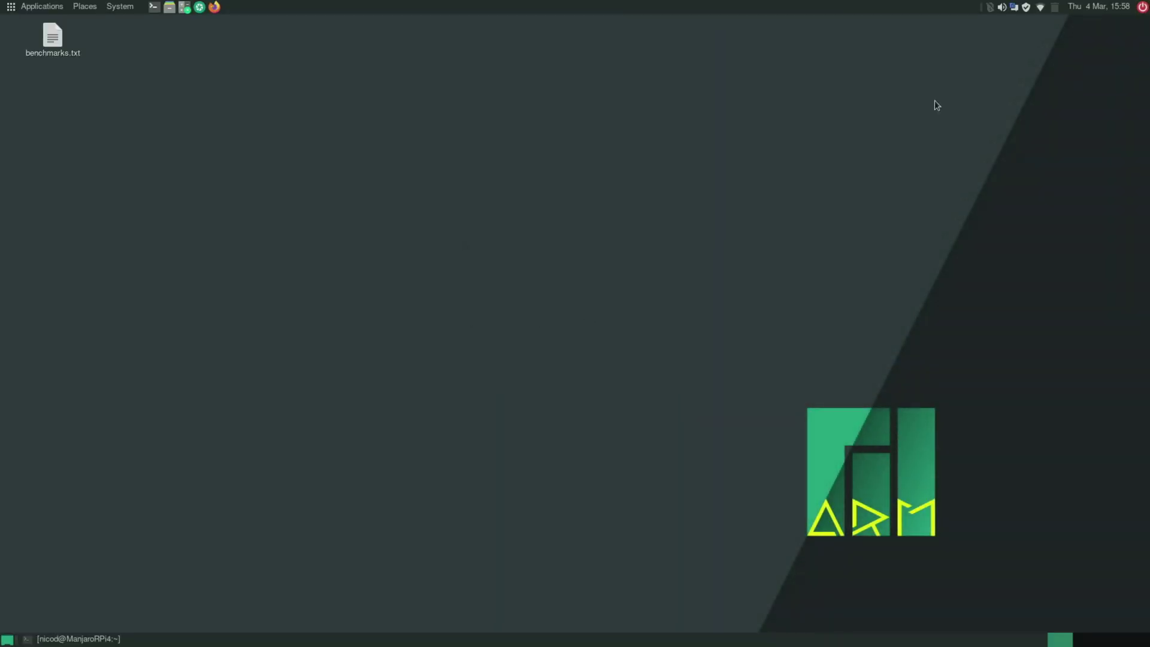
# Step: Add the Command, CPU Frequency Scaling Monitor and System Monitor applets to the bottom panel
pyautogui.rightClick(1015, 644)
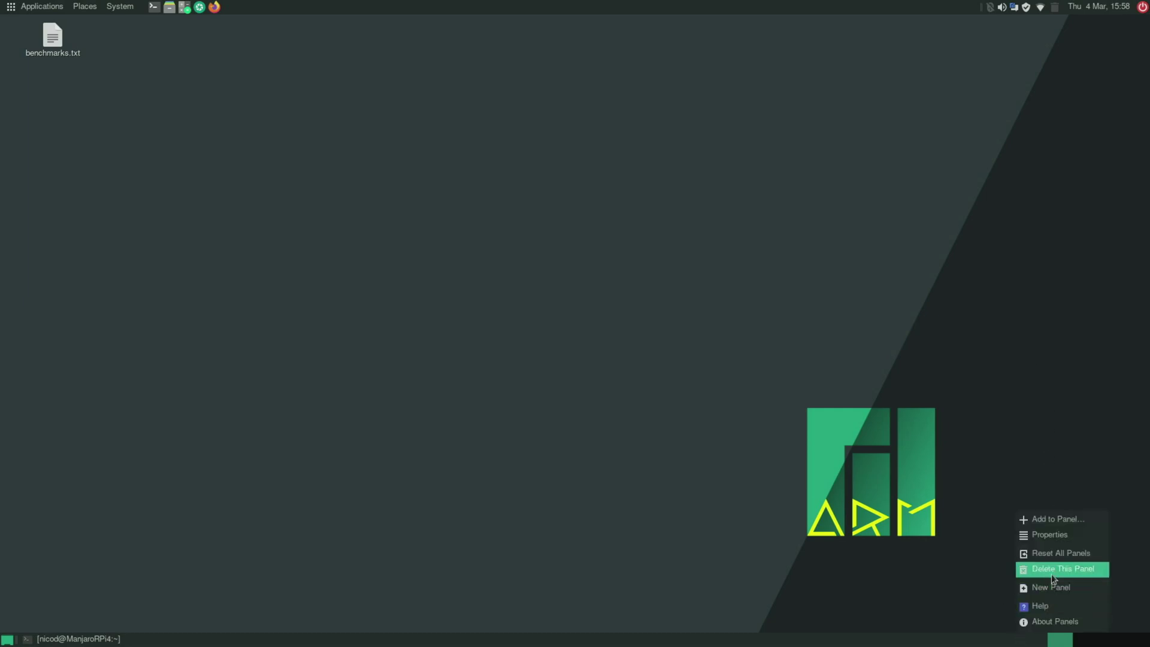
pyautogui.click(1052, 517)
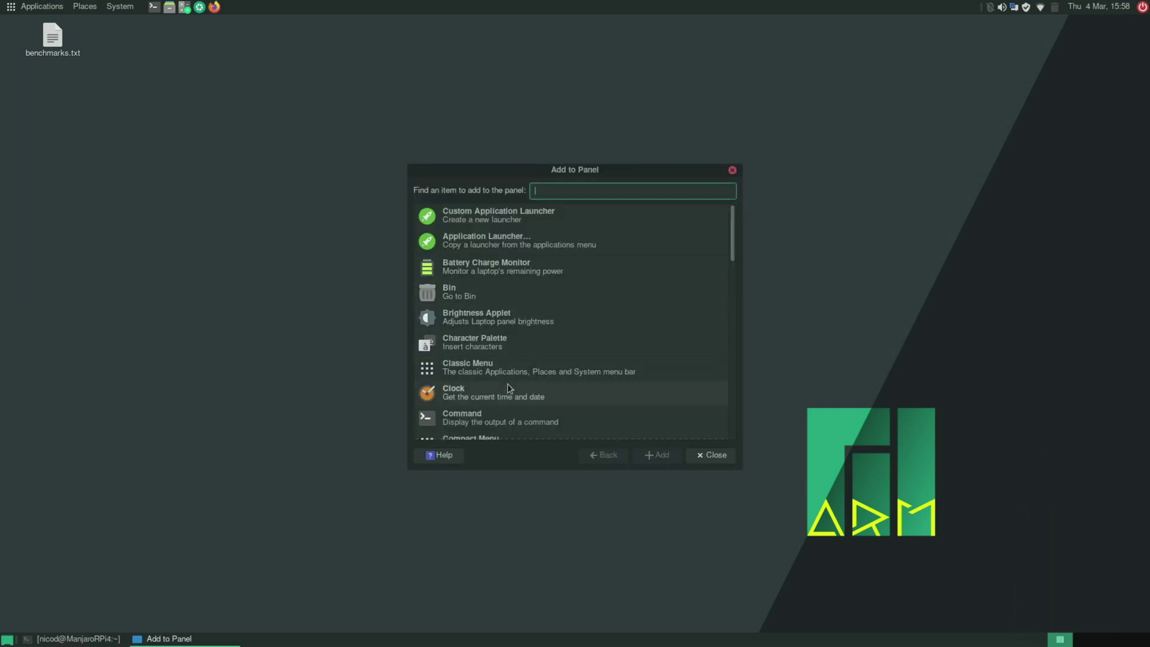
pyautogui.click(480, 411)
pyautogui.scroll(-4, 605, 389)
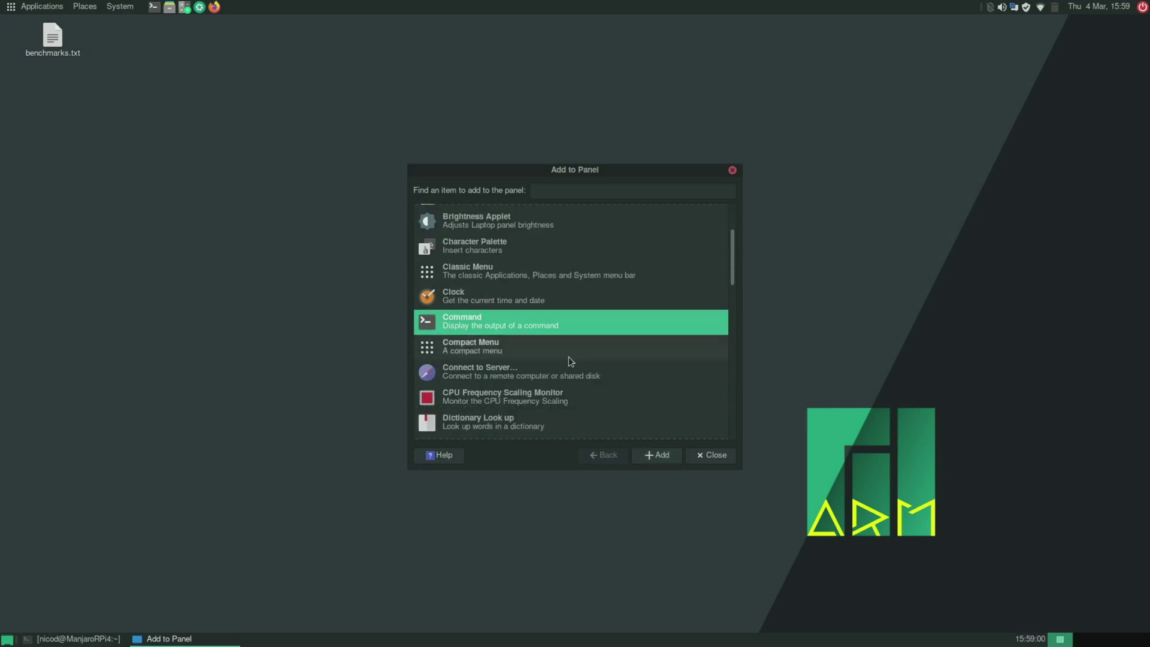
pyautogui.click(573, 375)
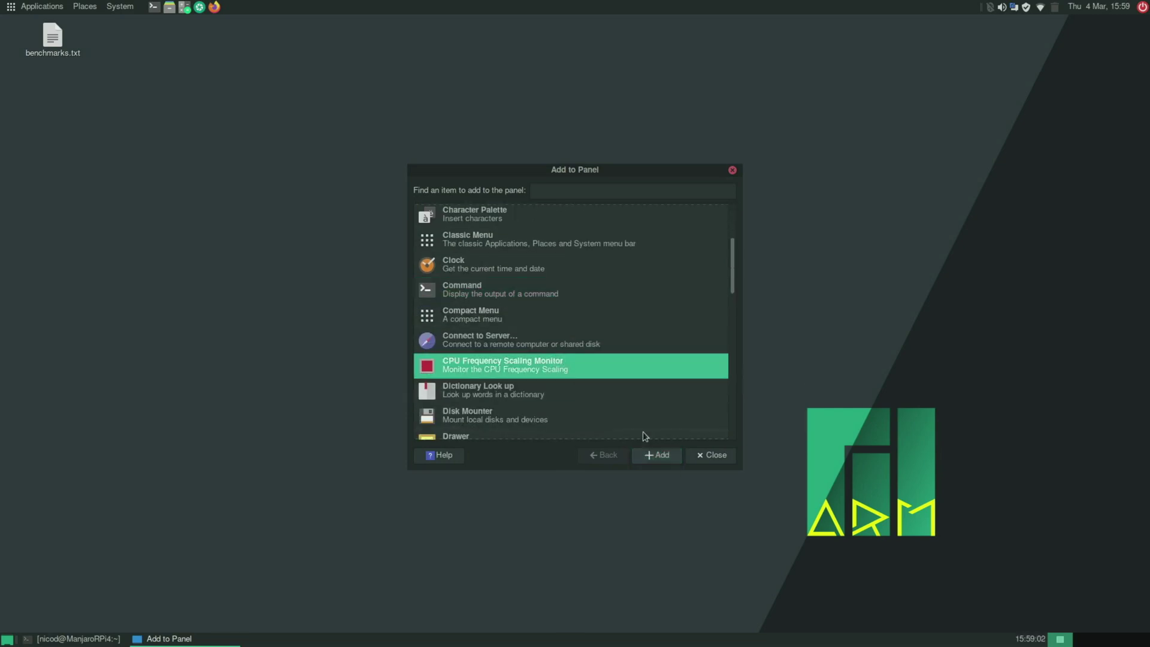
pyautogui.scroll(-10, 546, 334)
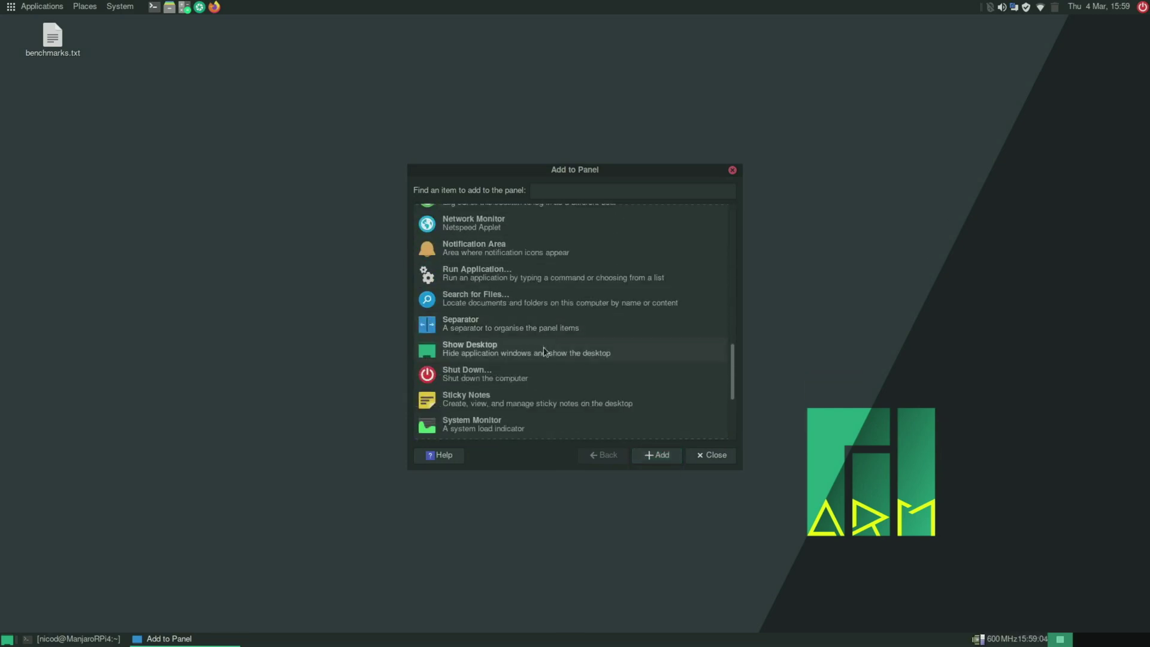
pyautogui.click(479, 424)
pyautogui.click(656, 456)
pyautogui.click(711, 455)
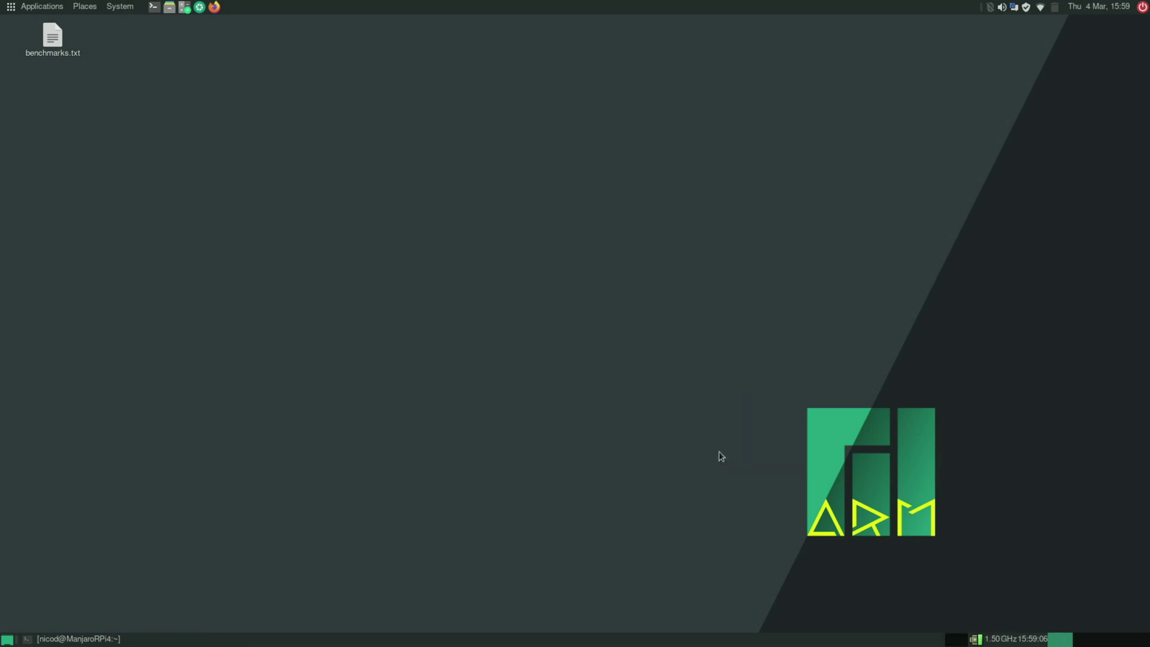
# Step: Add the Network Monitor (netspeed) applet to the top panel
pyautogui.rightClick(962, 7)
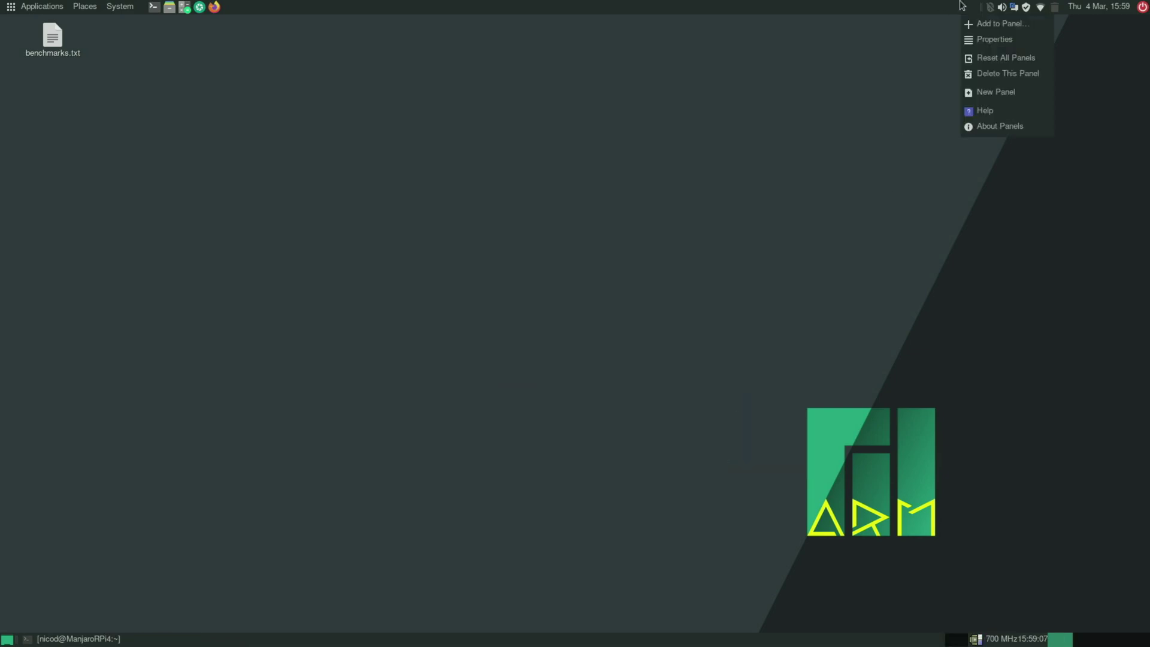
pyautogui.click(982, 25)
pyautogui.scroll(-15, 565, 303)
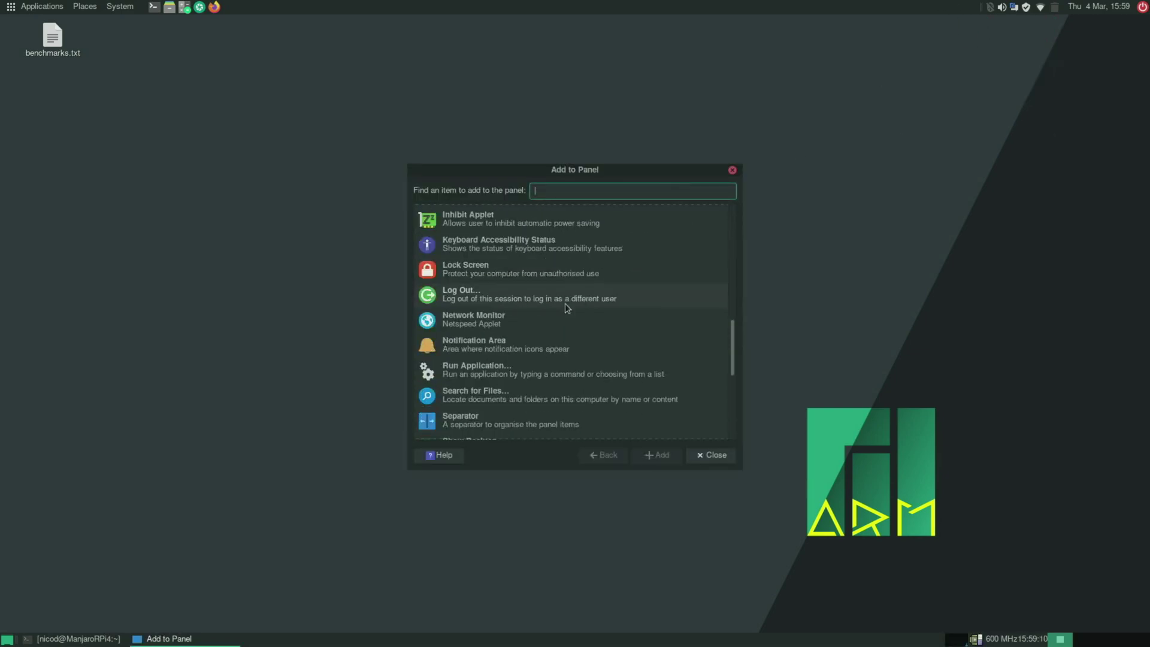
pyautogui.scroll(-2, 566, 303)
pyautogui.scroll(4, 560, 304)
pyautogui.click(473, 231)
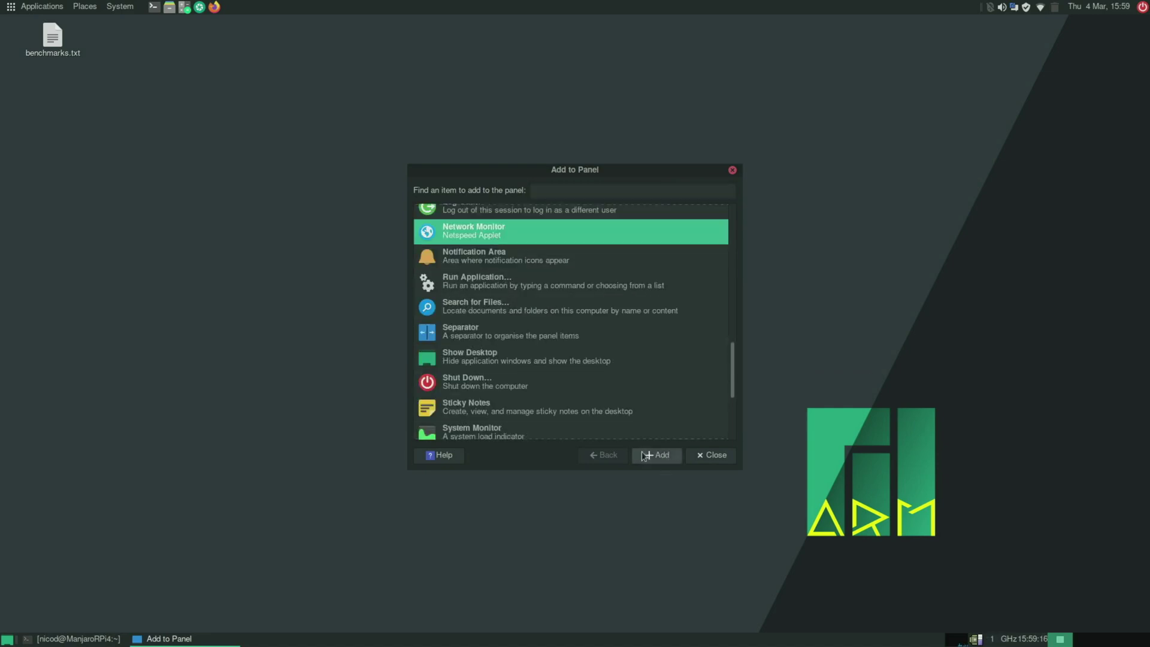
pyautogui.click(648, 455)
pyautogui.click(712, 455)
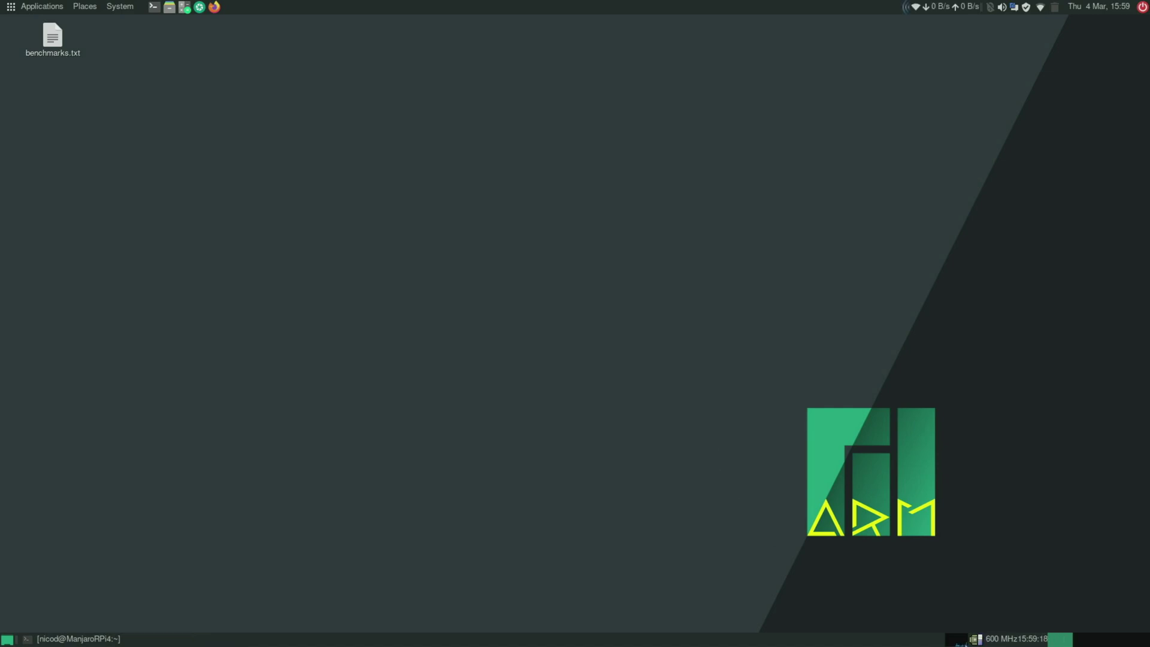
# Step: Reposition the time display and CPU frequency applets on the bottom panel
pyautogui.rightClick(1031, 642)
pyautogui.click(1033, 604)
pyautogui.rightClick(1002, 640)
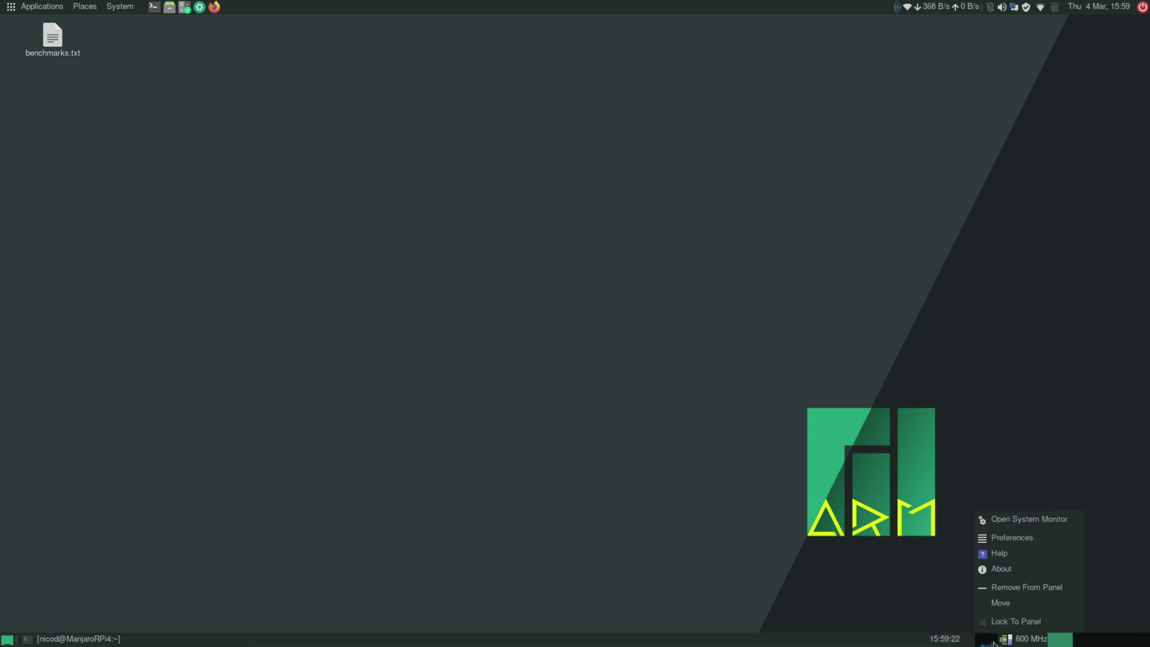
pyautogui.click(1014, 620)
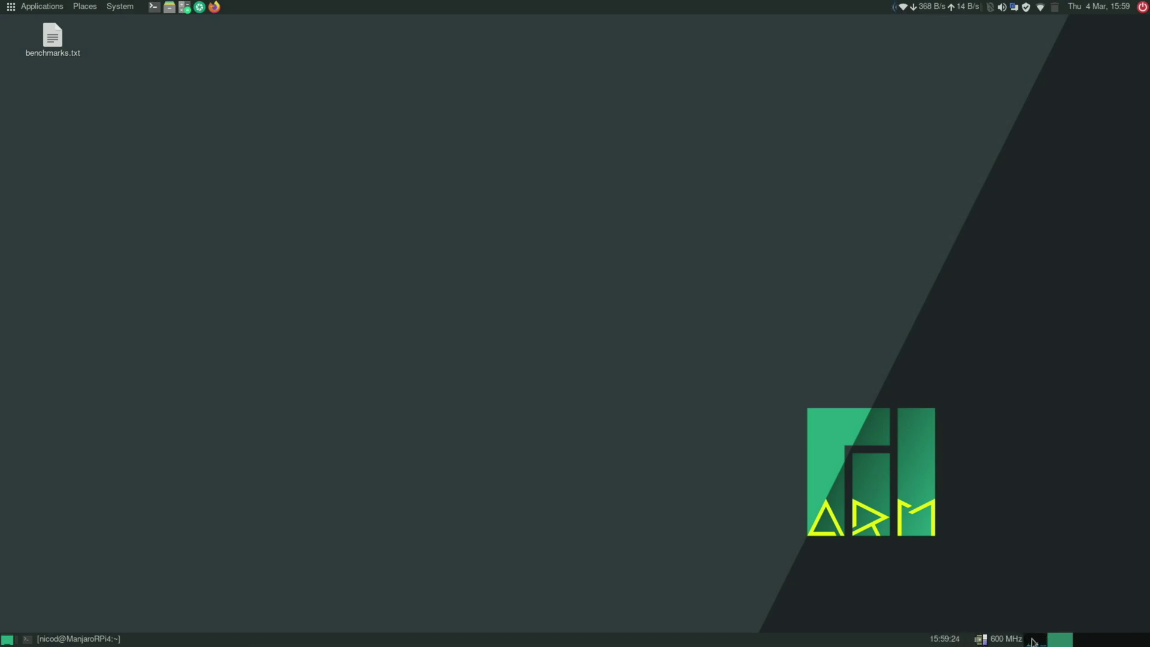
# Step: Enable memory usage in the System Monitor load graph preferences
pyautogui.rightClick(1033, 642)
pyautogui.click(1045, 537)
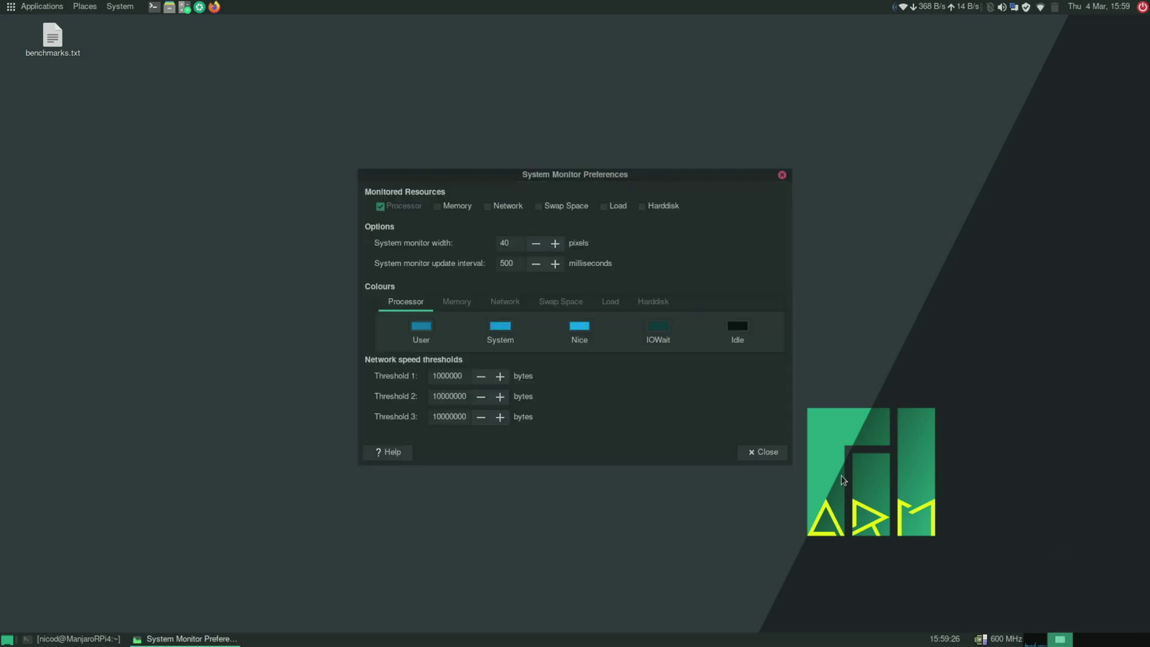
pyautogui.click(459, 208)
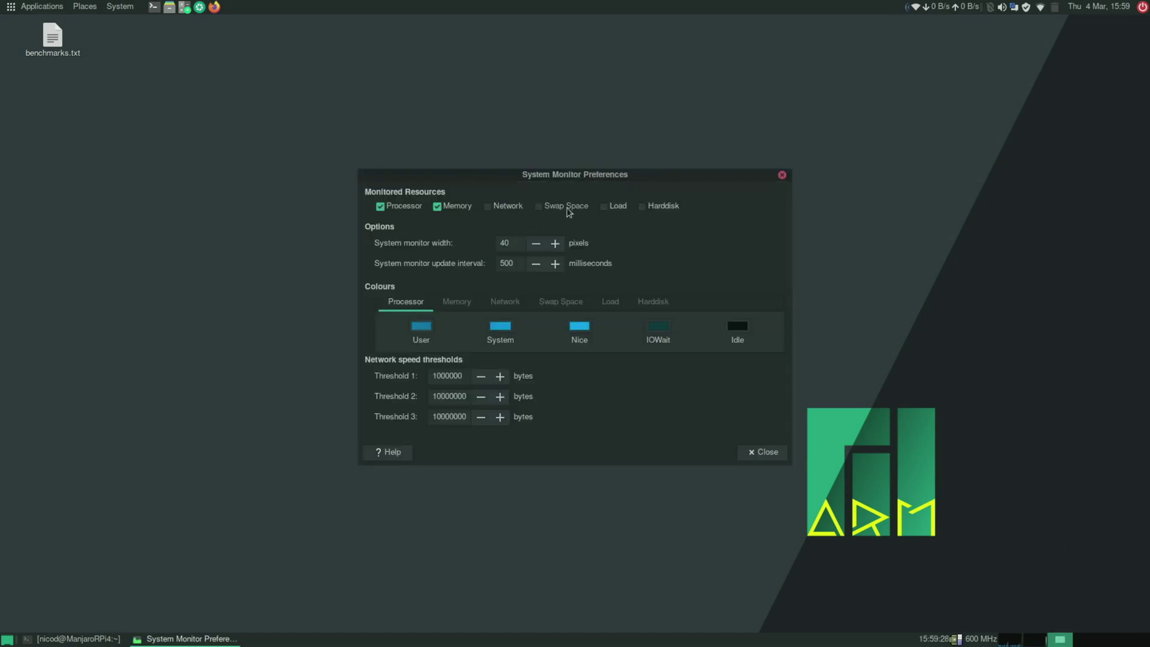
pyautogui.click(764, 453)
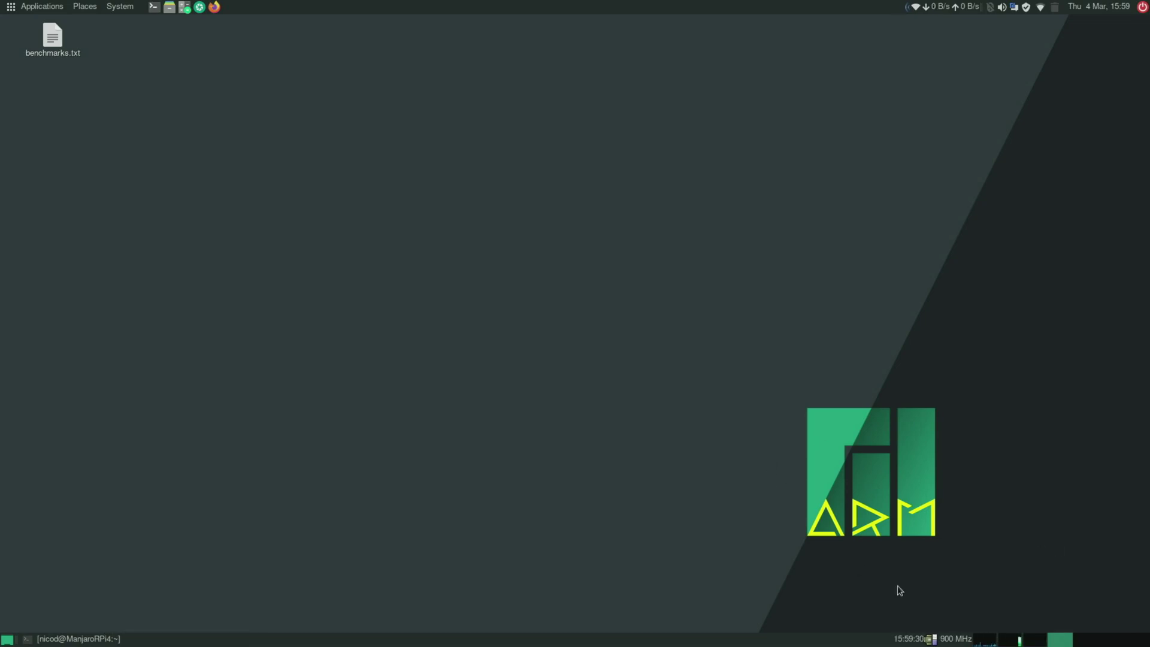
# Step: Set the Command applet to 'cat /sys/class/thermal/thermal_zone0/temp' and start moving the readout
pyautogui.rightClick(911, 642)
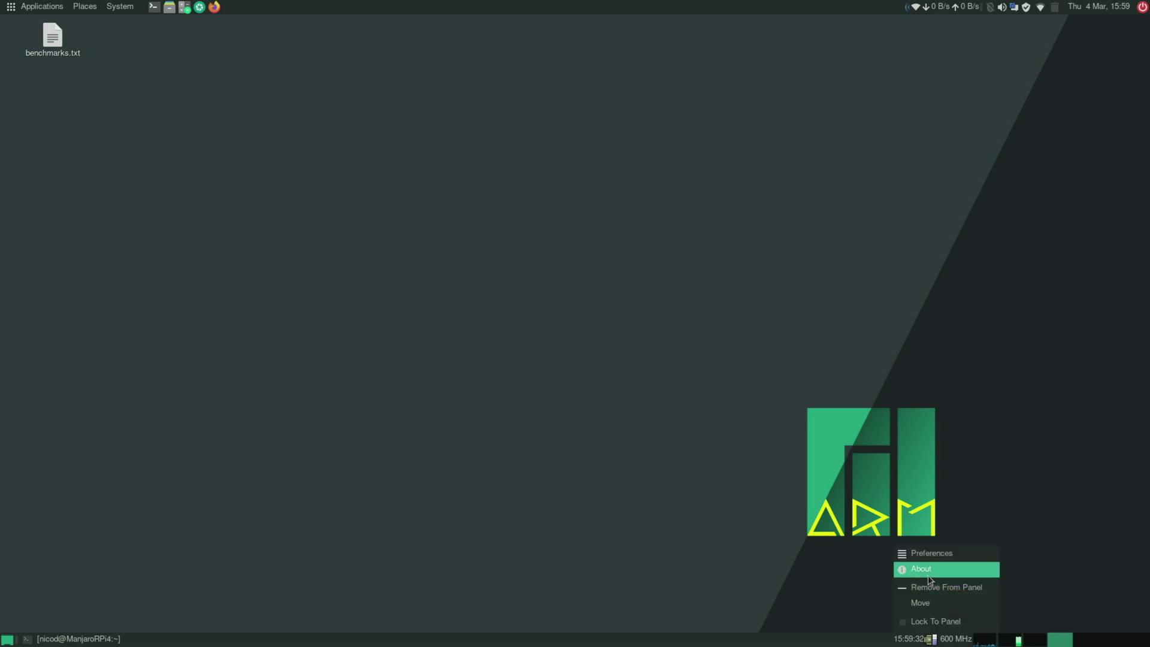
pyautogui.click(916, 550)
pyautogui.write('cat /sys/class/thermal')
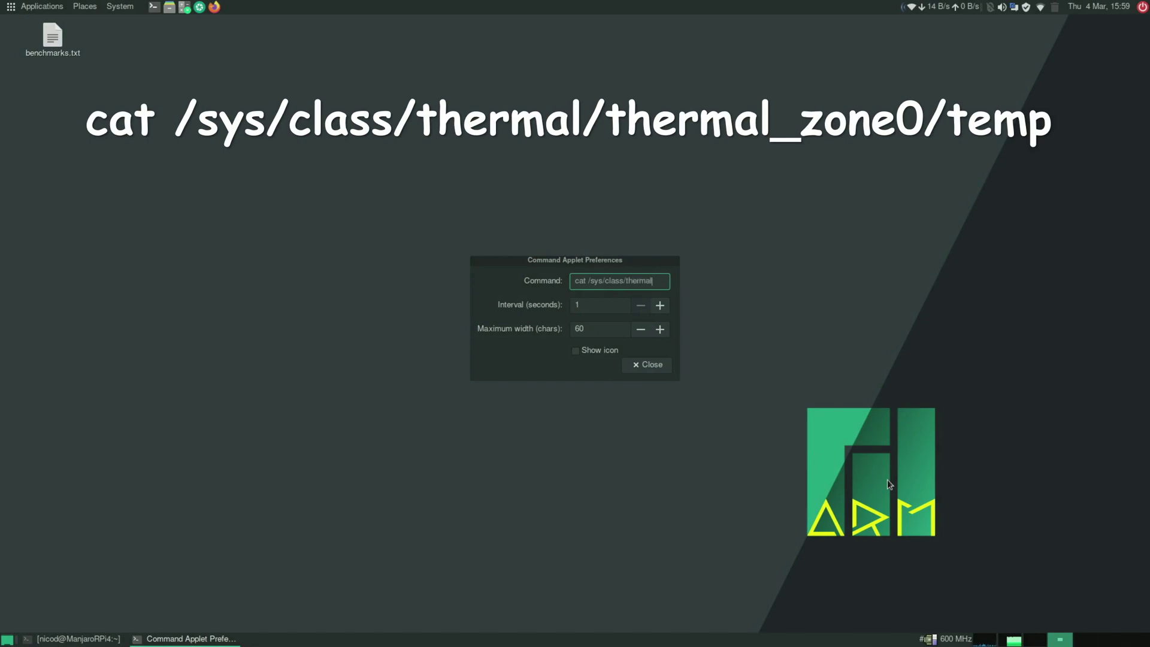
pyautogui.write('/thermal')
pyautogui.write('_zone0/temp')
pyautogui.press('Return')
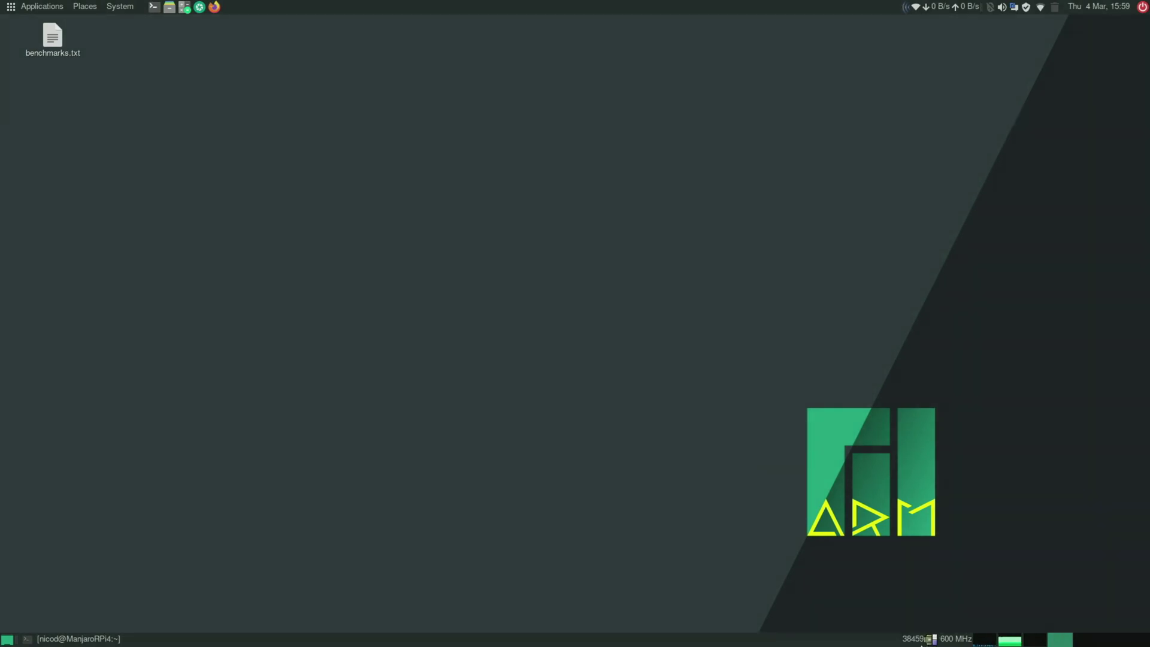
pyautogui.rightClick(919, 644)
pyautogui.click(922, 603)
# Step: Drop the temperature readout in place, then run sudo pacman -Syu with the sudo password
pyautogui.click(903, 636)
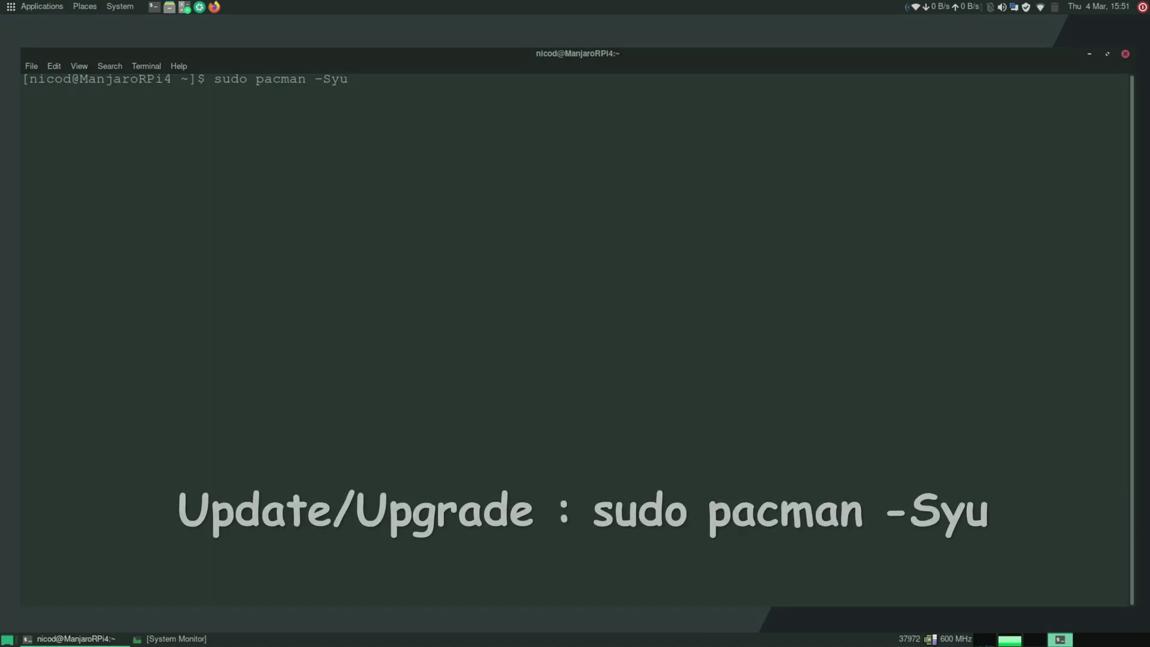
pyautogui.press('Return')
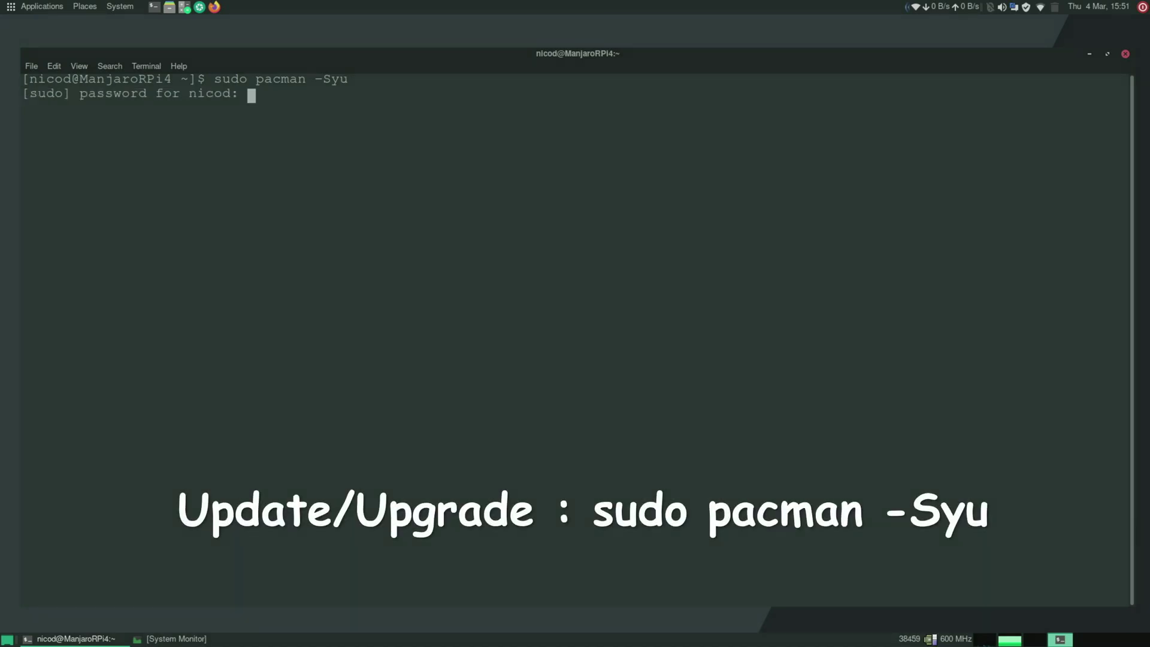
pyautogui.press('Return')
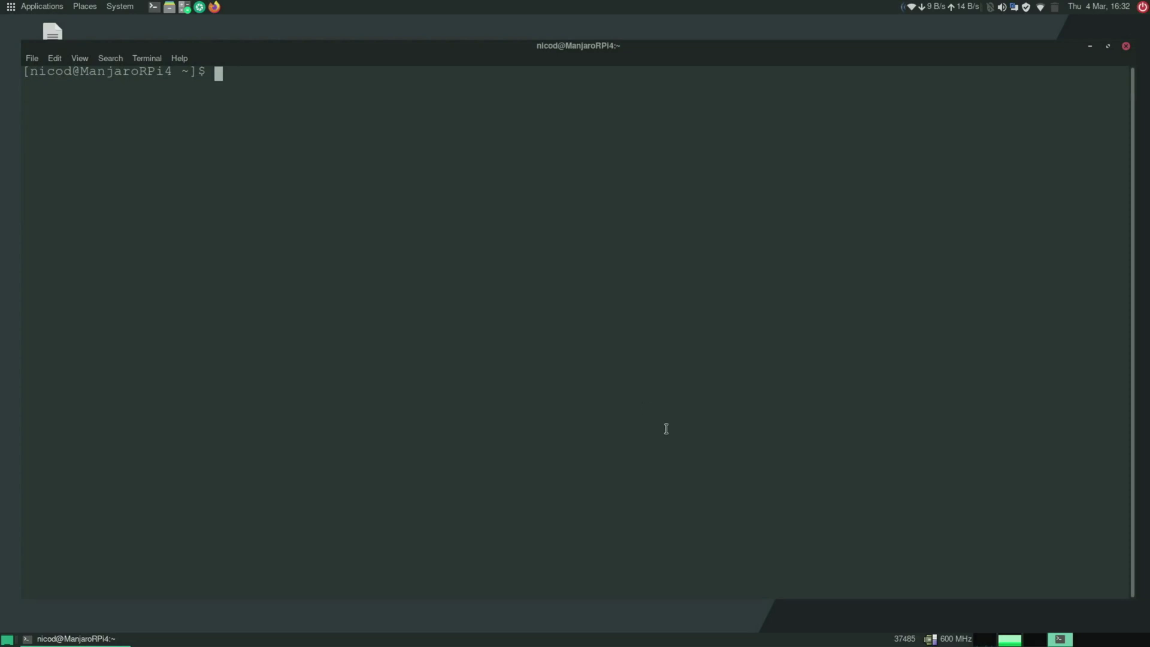
# Step: Install GIMP and Blender with 'sudo pacman -S gimp blender', then launch GIMP from Graphics
pyautogui.write('udo pacman -S gimp')
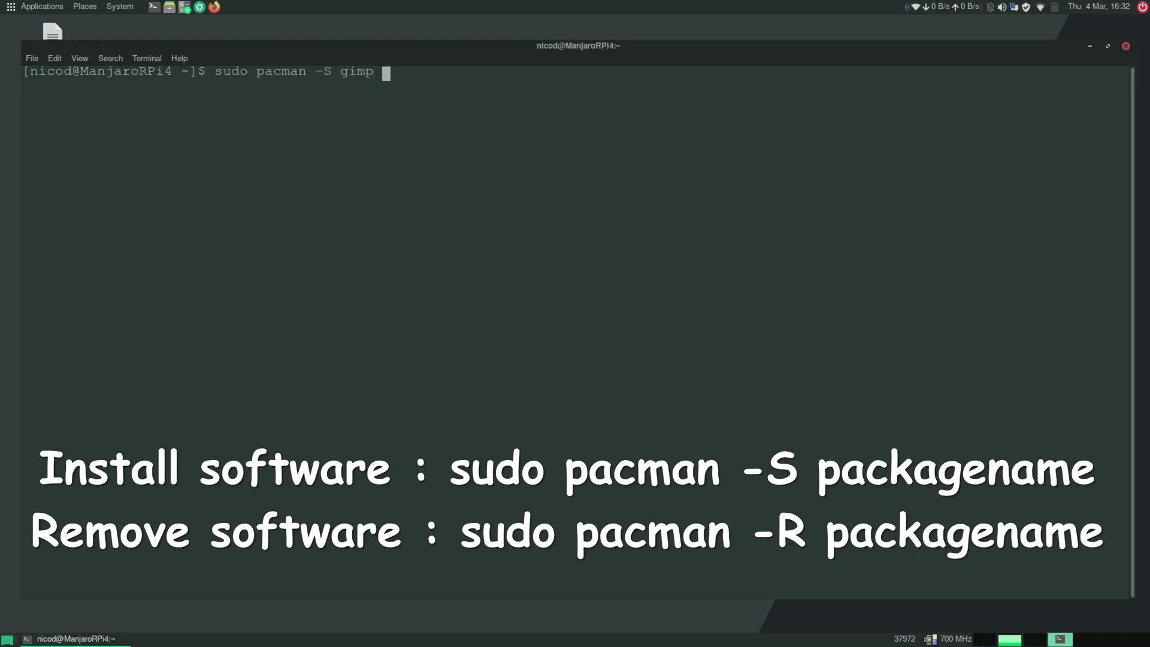
pyautogui.write(' blender')
pyautogui.press('Return')
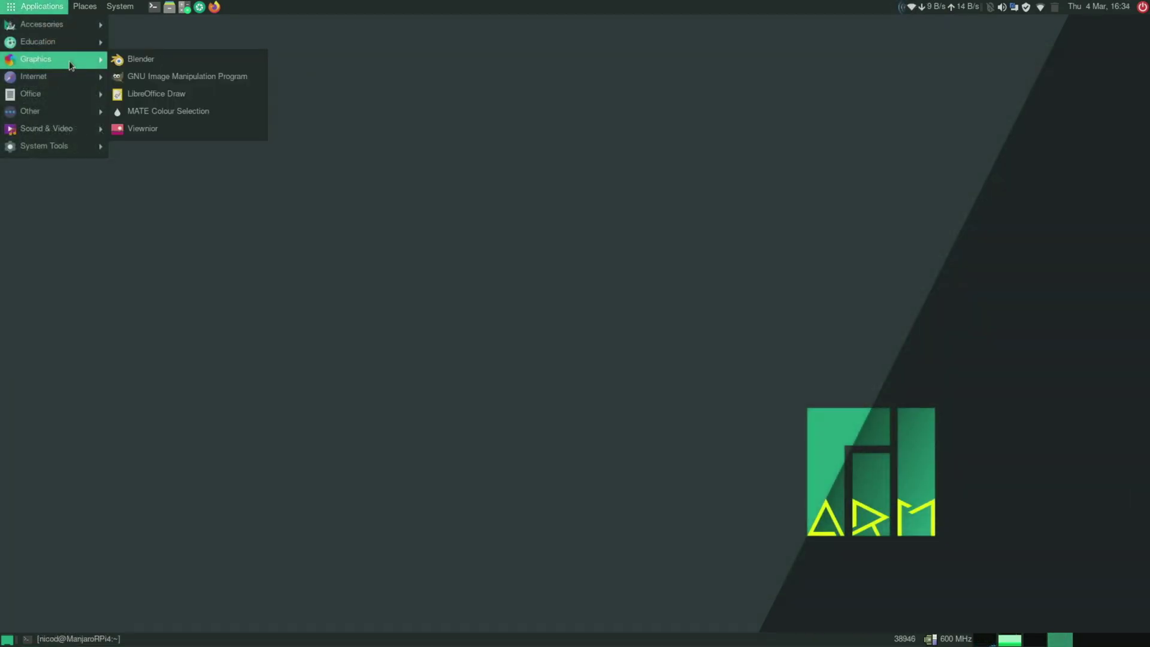
pyautogui.click(139, 77)
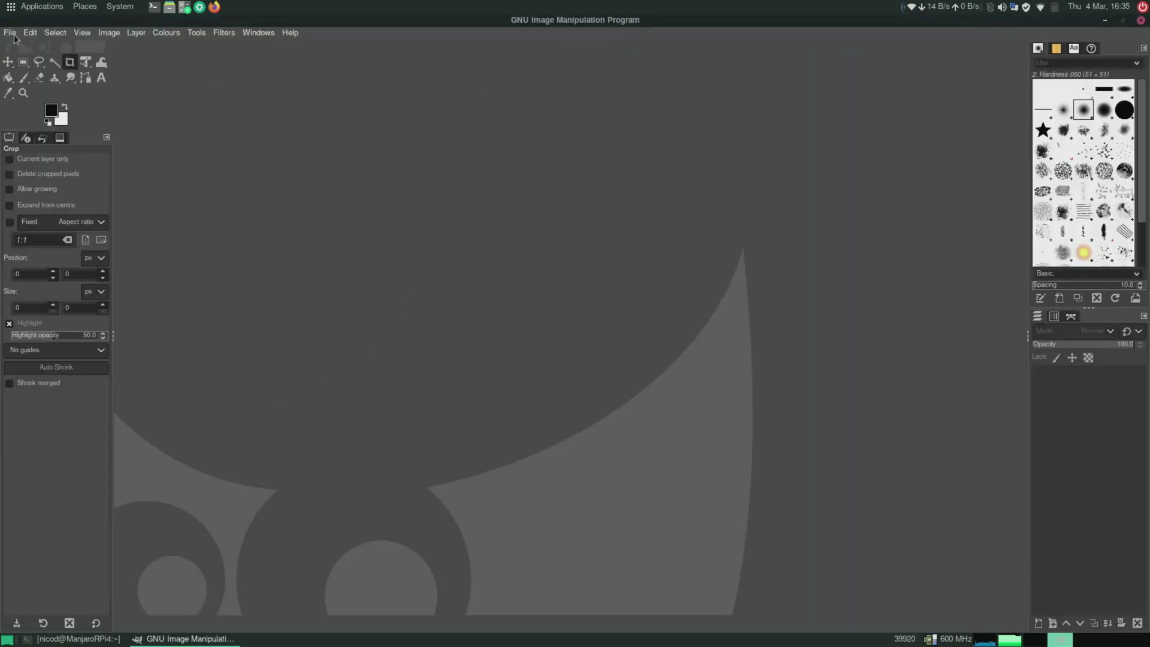
# Step: Create a new 1920x1080 image and bucket-fill the canvas black
pyautogui.click(10, 33)
pyautogui.click(24, 43)
pyautogui.click(198, 157)
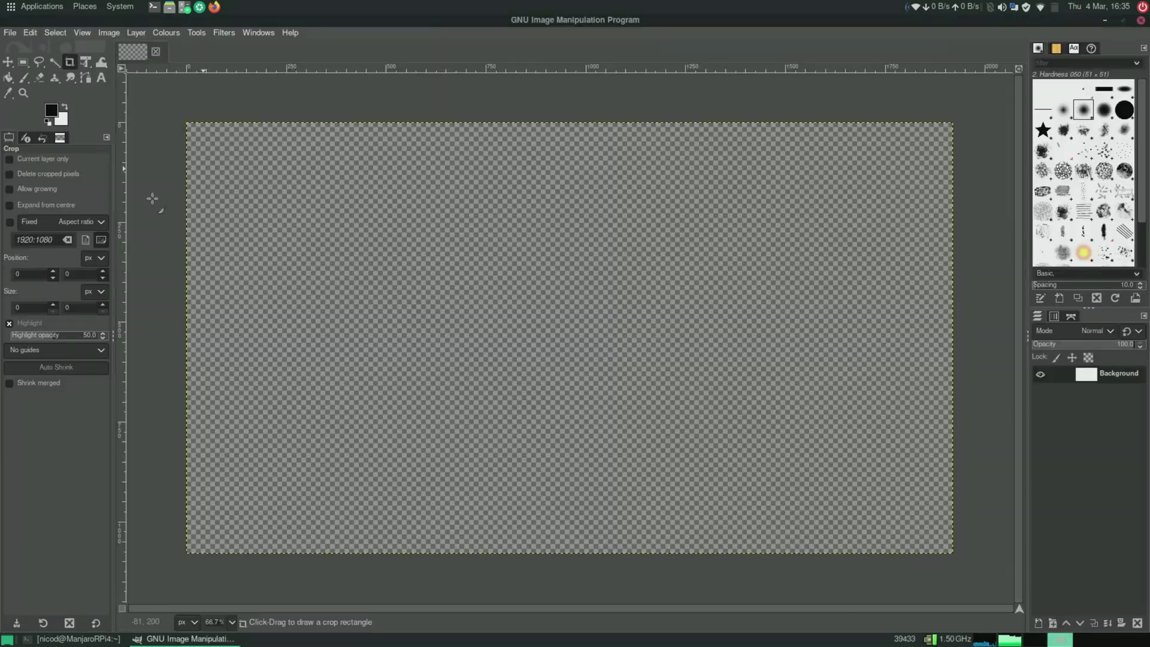
pyautogui.click(8, 78)
pyautogui.click(419, 270)
# Step: Paint the letters 'HE' in bright green with the Paintbrush near the top left
pyautogui.click(24, 77)
pyautogui.click(51, 110)
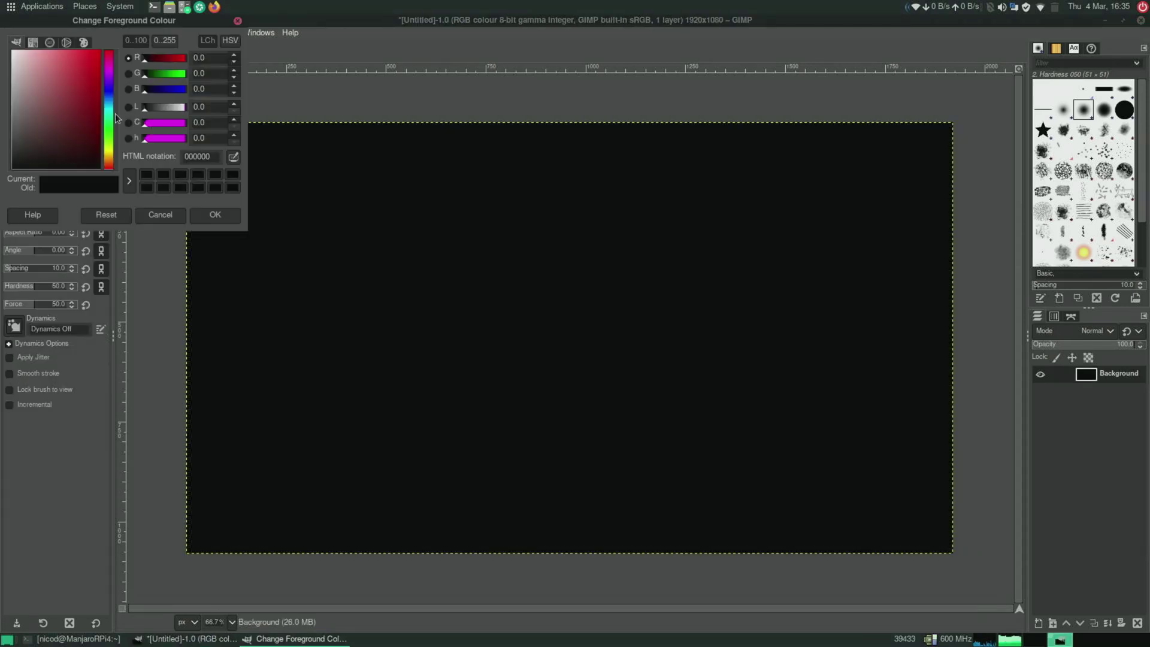
pyautogui.click(109, 118)
pyautogui.click(90, 57)
pyautogui.click(215, 214)
pyautogui.moveTo(225, 163); pyautogui.dragTo(244, 269)
pyautogui.moveTo(278, 171); pyautogui.dragTo(300, 258)
pyautogui.moveTo(243, 228); pyautogui.dragTo(294, 223)
pyautogui.moveTo(375, 170); pyautogui.dragTo(396, 277)
pyautogui.moveTo(329, 223); pyautogui.dragTo(378, 221)
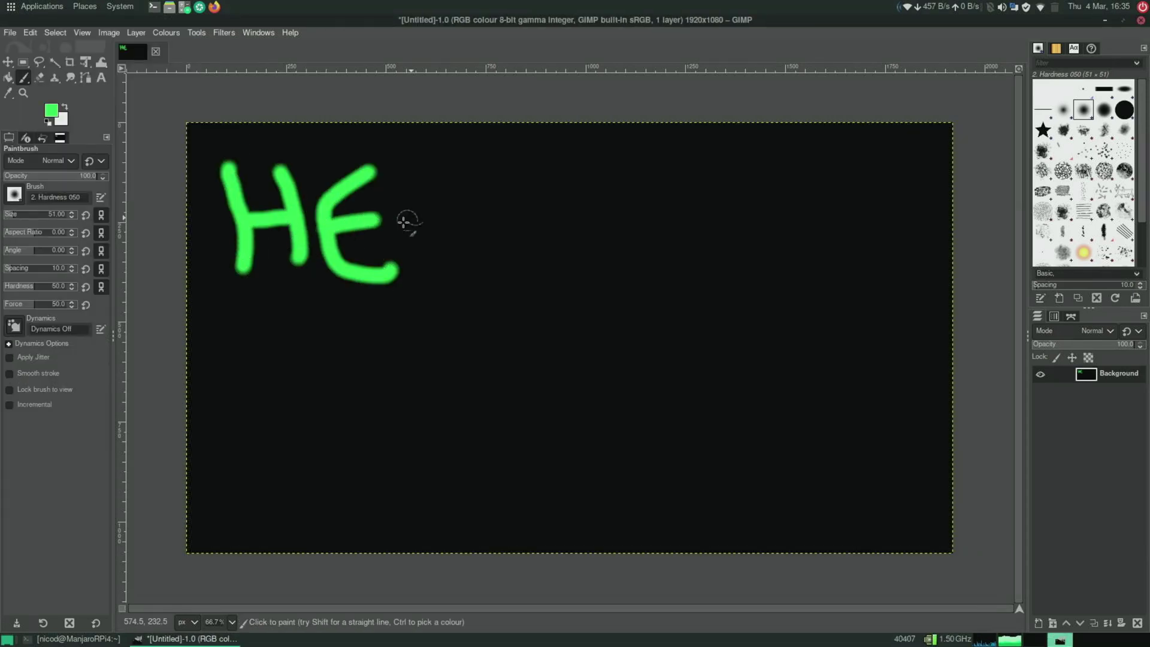
# Step: Paint the remaining green letters to complete 'HELLO WORLD'
pyautogui.moveTo(426, 166); pyautogui.dragTo(455, 278)
pyautogui.moveTo(472, 165)
pyautogui.mouseDown()
pyautogui.moveTo(496, 287)
pyautogui.moveTo(515, 279)
pyautogui.mouseUp()
pyautogui.moveTo(563, 175); pyautogui.dragTo(580, 190)
pyautogui.moveTo(644, 163)
pyautogui.mouseDown()
pyautogui.moveTo(731, 157)
pyautogui.moveTo(782, 178)
pyautogui.moveTo(810, 304)
pyautogui.mouseUp()
pyautogui.moveTo(805, 176); pyautogui.dragTo(845, 315)
pyautogui.moveTo(853, 175); pyautogui.dragTo(898, 302)
pyautogui.moveTo(901, 183); pyautogui.dragTo(905, 281)
pyautogui.moveTo(905, 287)
pyautogui.mouseDown()
pyautogui.moveTo(944, 282)
pyautogui.moveTo(901, 184)
pyautogui.mouseUp()
# Step: Switch to purple, underline the text and paint a ;) wink below it
pyautogui.click(50, 109)
pyautogui.click(109, 78)
pyautogui.click(215, 214)
pyautogui.moveTo(222, 294)
pyautogui.mouseDown()
pyautogui.moveTo(559, 356)
pyautogui.moveTo(573, 326)
pyautogui.mouseUp()
pyautogui.moveTo(638, 327); pyautogui.dragTo(952, 340)
pyautogui.click(417, 394)
pyautogui.moveTo(422, 443); pyautogui.dragTo(436, 493)
pyautogui.moveTo(471, 383)
pyautogui.mouseDown()
pyautogui.moveTo(495, 470)
pyautogui.moveTo(488, 493)
pyautogui.mouseUp()
# Step: Quit GIMP discarding the painting and bring the terminal back up
pyautogui.click(1140, 21)
pyautogui.click(648, 387)
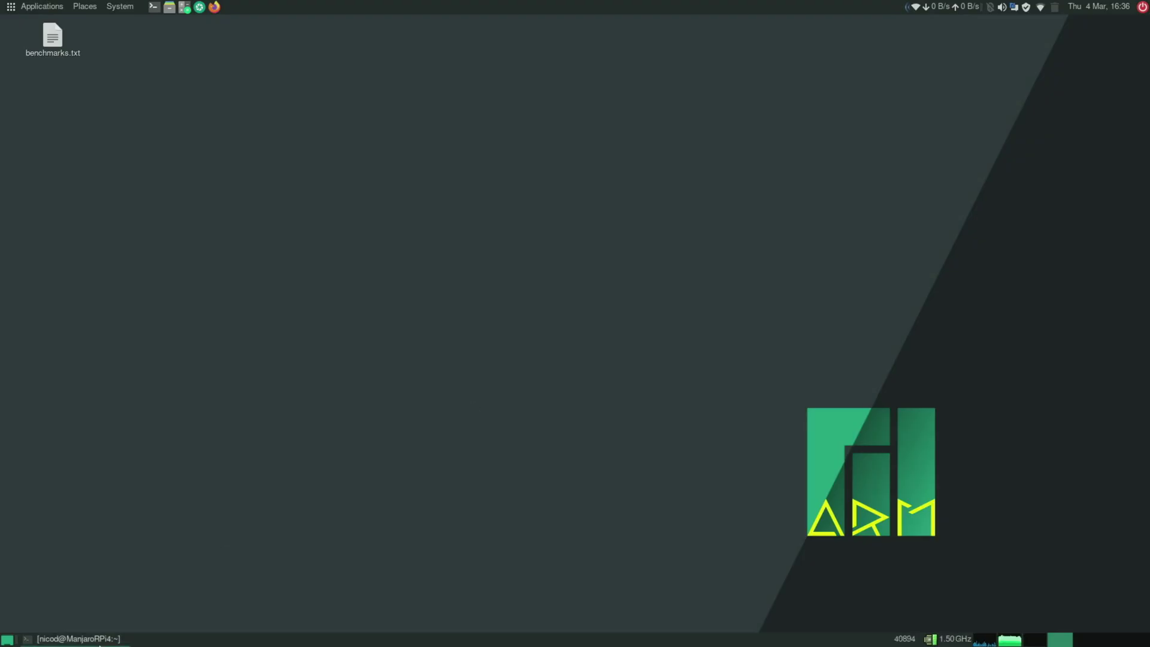
pyautogui.click(76, 638)
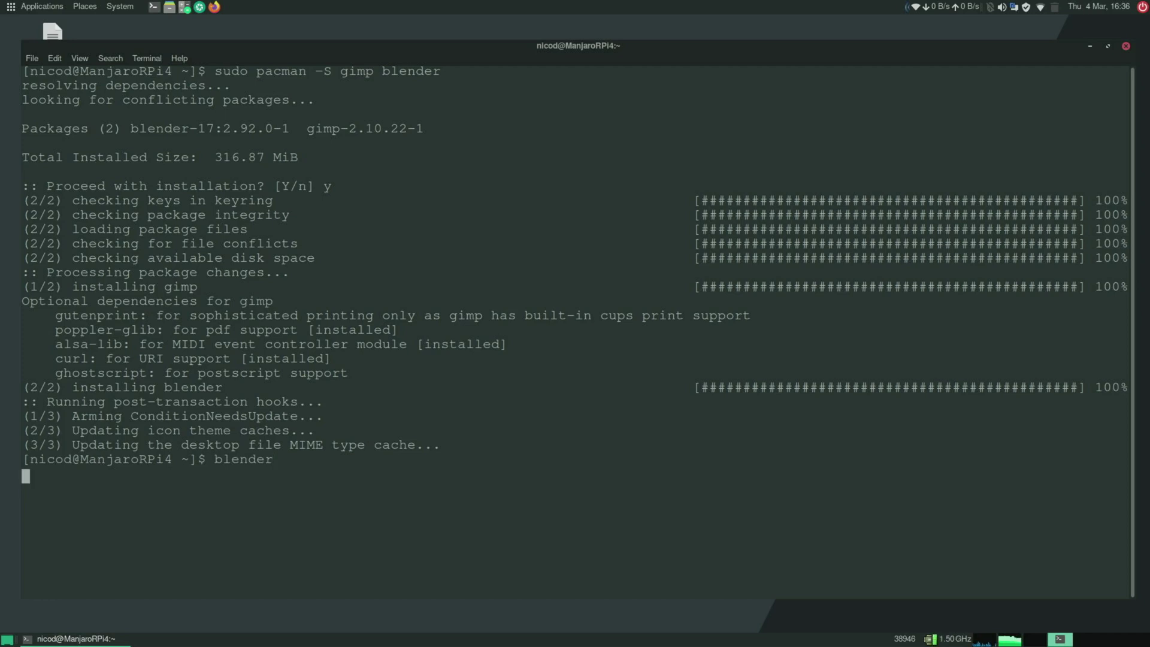
# Step: Run blender from the terminal and select the OpenGL 3.3 requirement error line
pyautogui.write('blender')
pyautogui.press('Return')
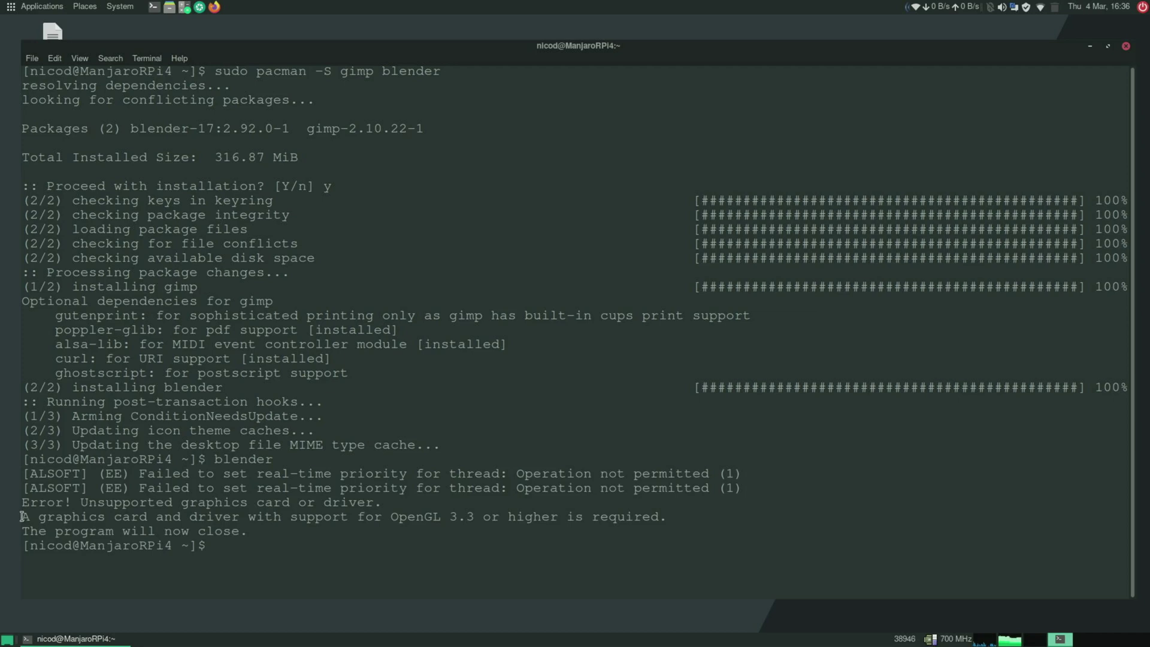
pyautogui.moveTo(22, 517); pyautogui.dragTo(491, 530)
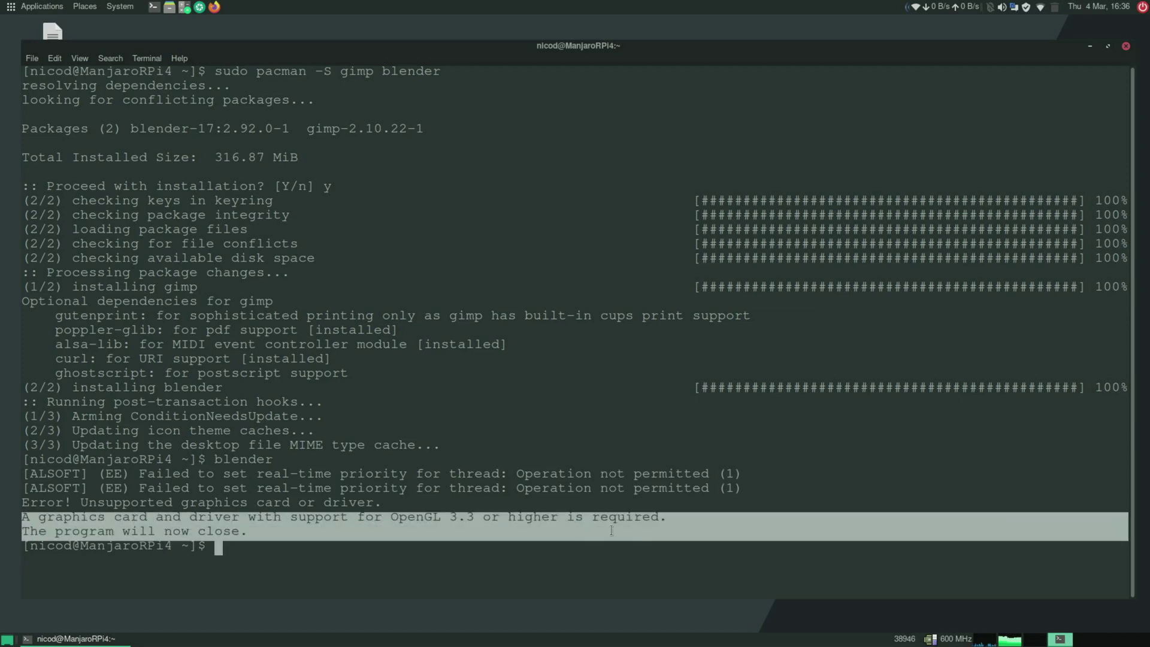
pyautogui.moveTo(615, 530); pyautogui.dragTo(674, 518)
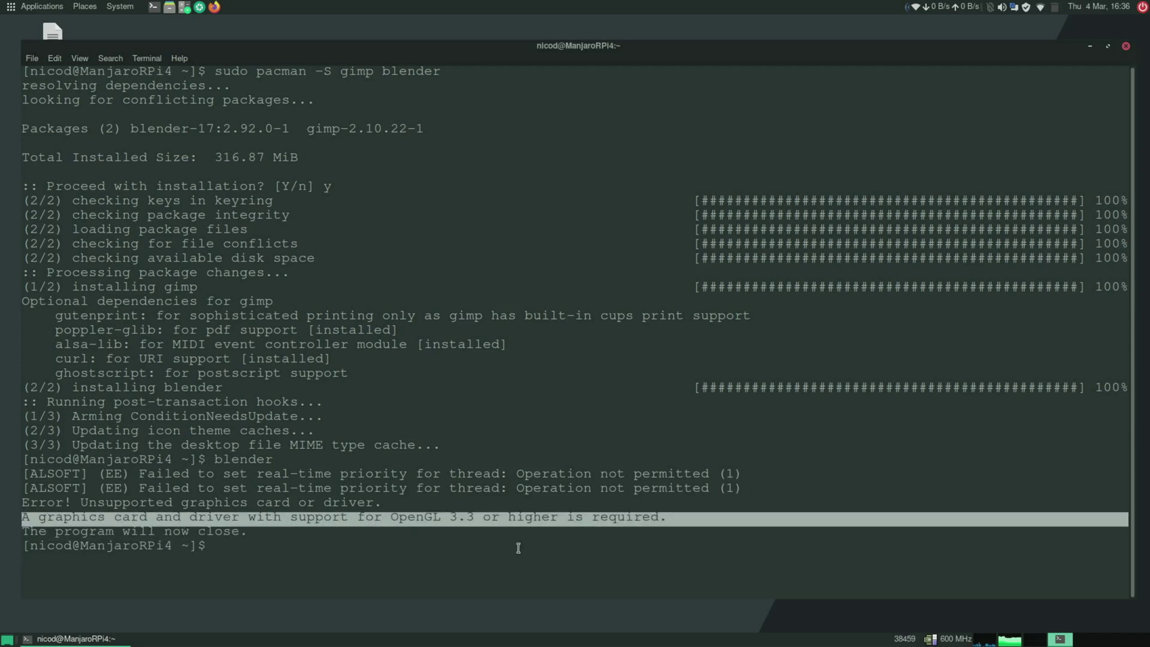
# Step: Change into the NicoD Blender folder and list its files with ls
pyautogui.write('cd Nic')
pyautogui.press('Tab')
pyautogui.press('Return')
pyautogui.write('ls')
pyautogui.press('Return')
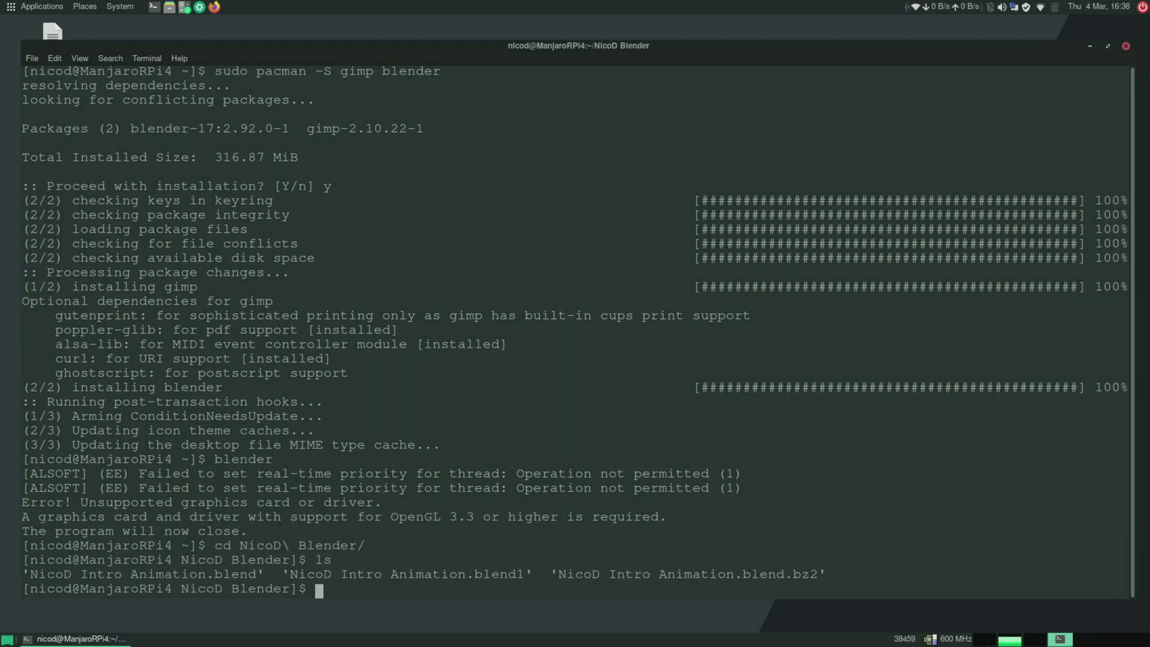
# Step: Run 'blender -b NicoD\ Intro\ Animation.blend -f 0' and maximize the terminal
pyautogui.write('bln')
pyautogui.press('BackSpace')
pyautogui.write('ender -')
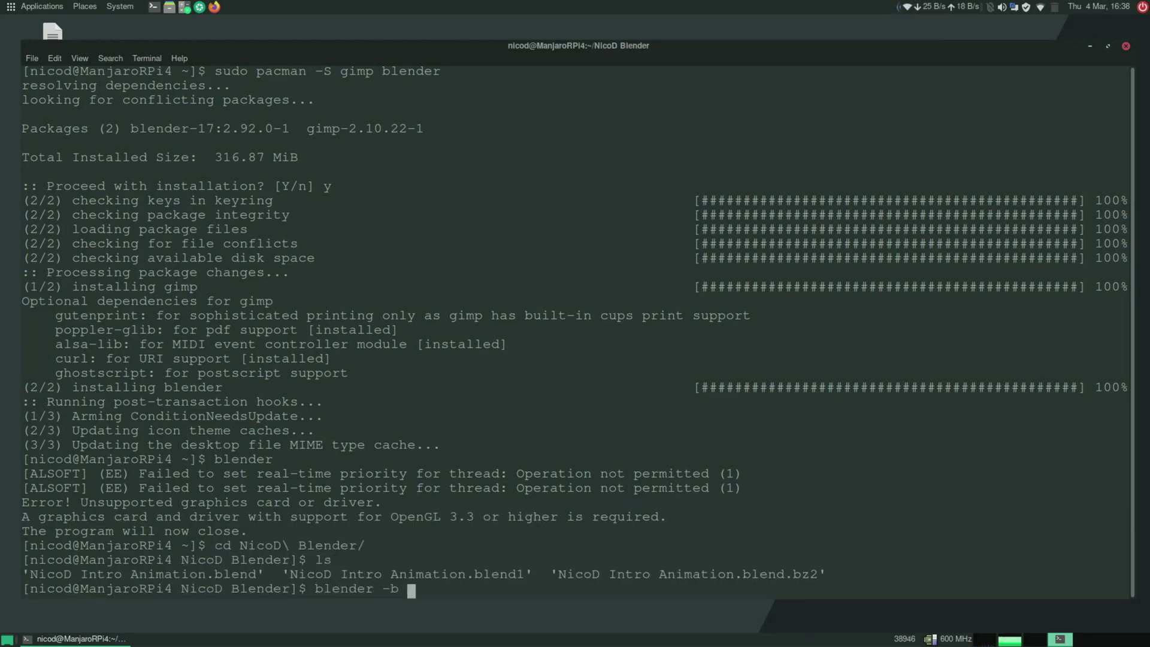
pyautogui.write('b N')
pyautogui.press('Tab')
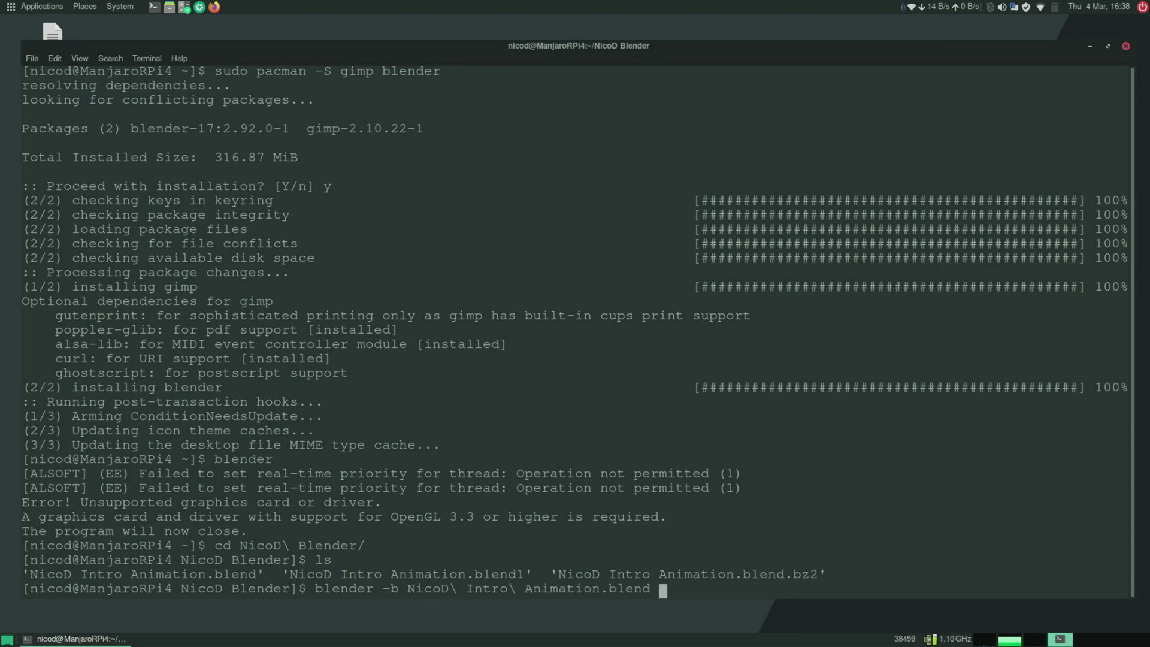
pyautogui.write('-f 0')
pyautogui.press('Return')
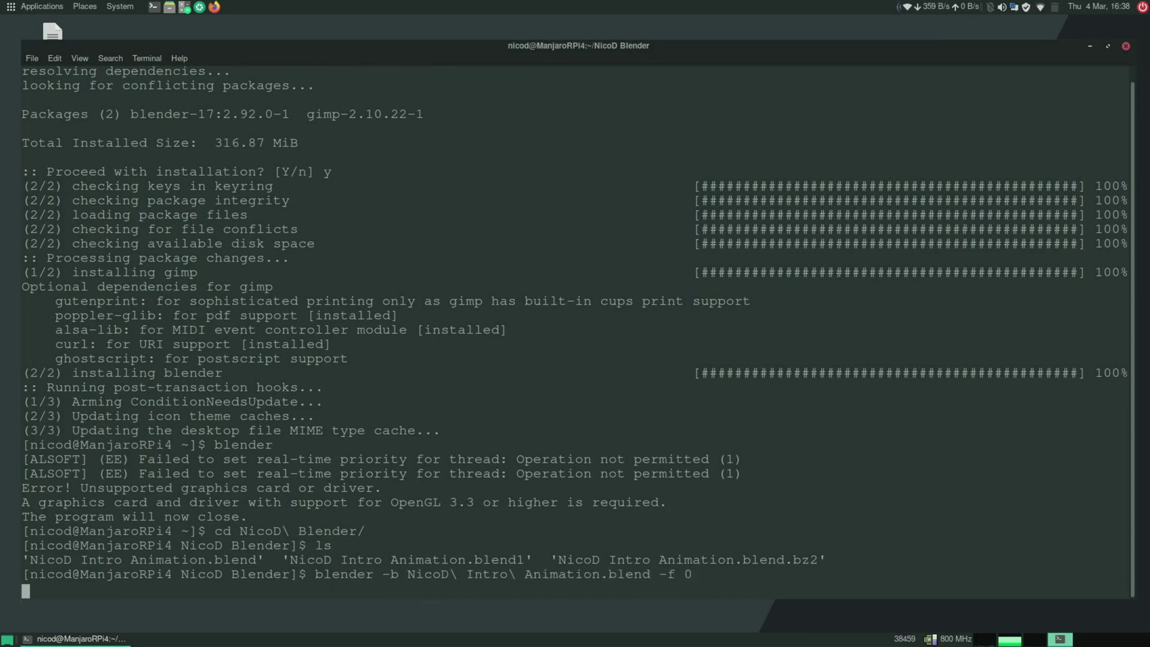
pyautogui.hotkey('alt', 'F10')
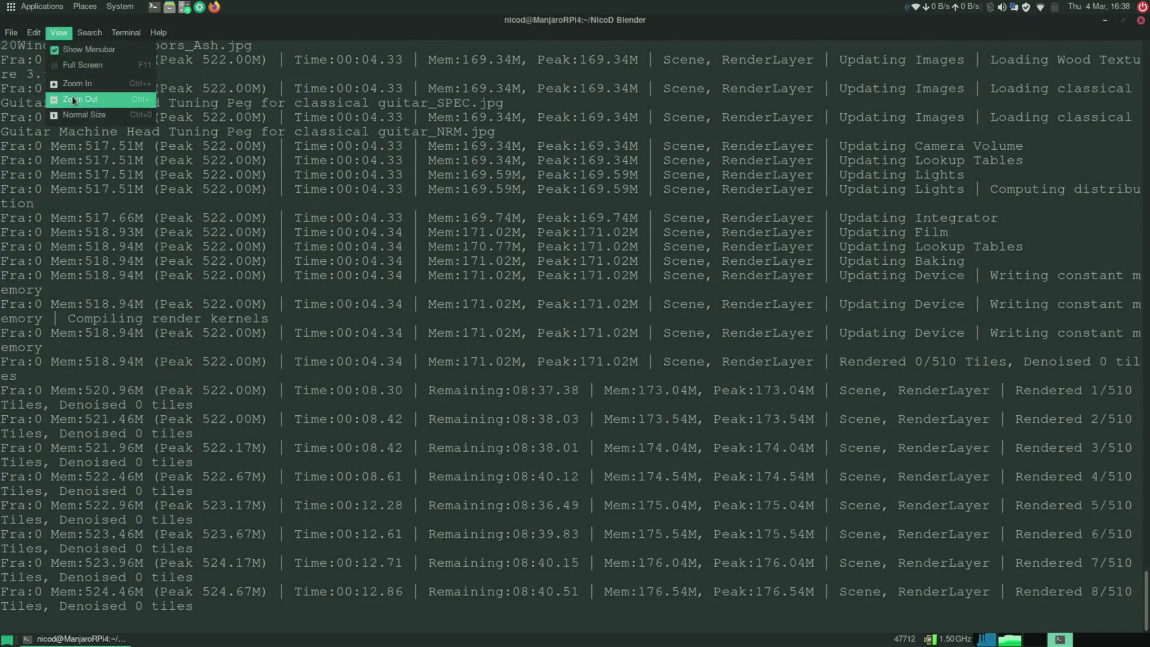
# Step: Zoom the terminal text out to follow the Blender render until it finishes in 16:02.95
pyautogui.hotkey('ctrl', '-')
pyautogui.hotkey('ctrl', '-')
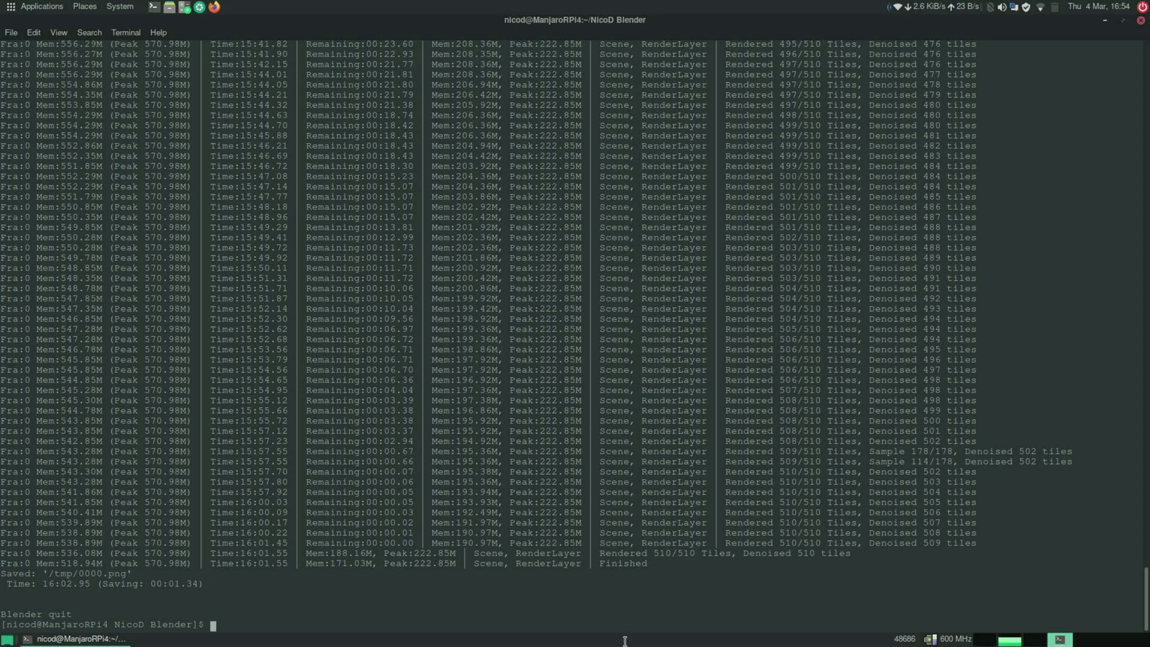
# Step: Copy the render time 16:02.95 from the terminal output
pyautogui.doubleClick(65, 584)
pyautogui.rightClick(72, 582)
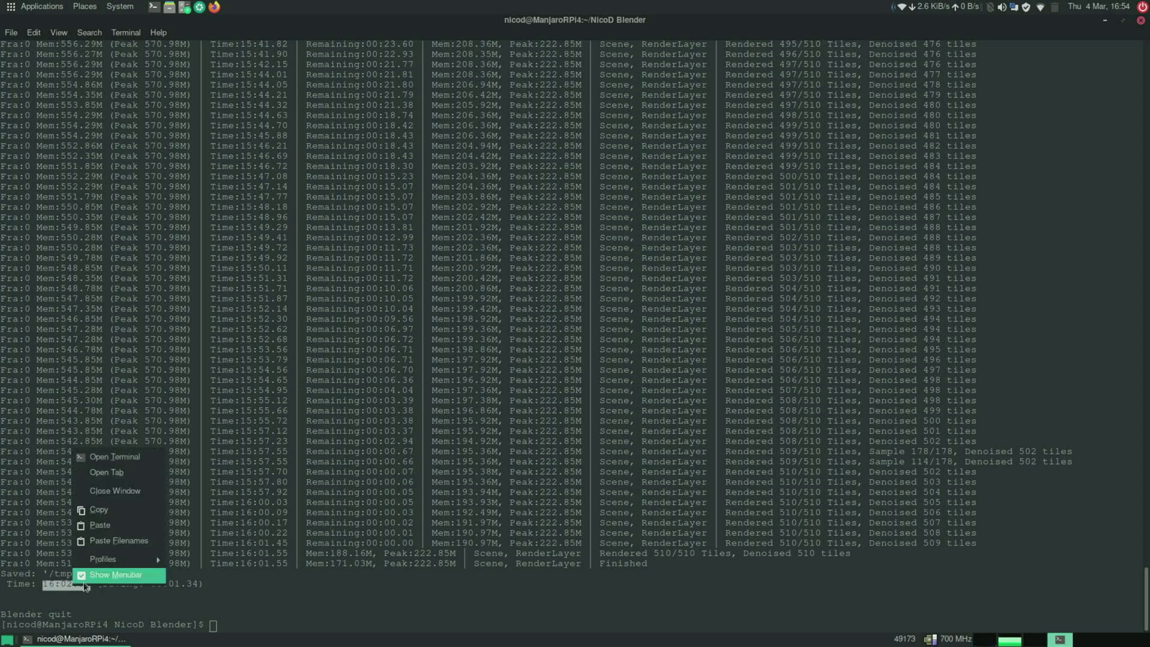
pyautogui.click(109, 509)
# Step: Open benchmarks.txt from the desktop and add a new line beneath the 7zip result
pyautogui.click(1105, 20)
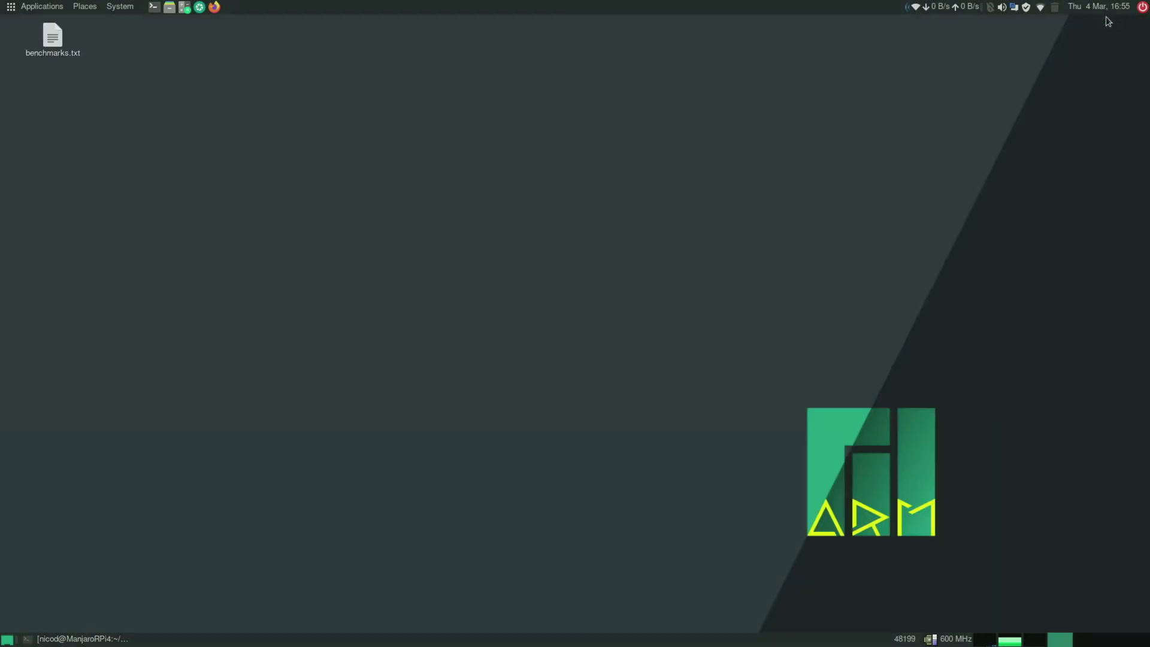
pyautogui.doubleClick(53, 37)
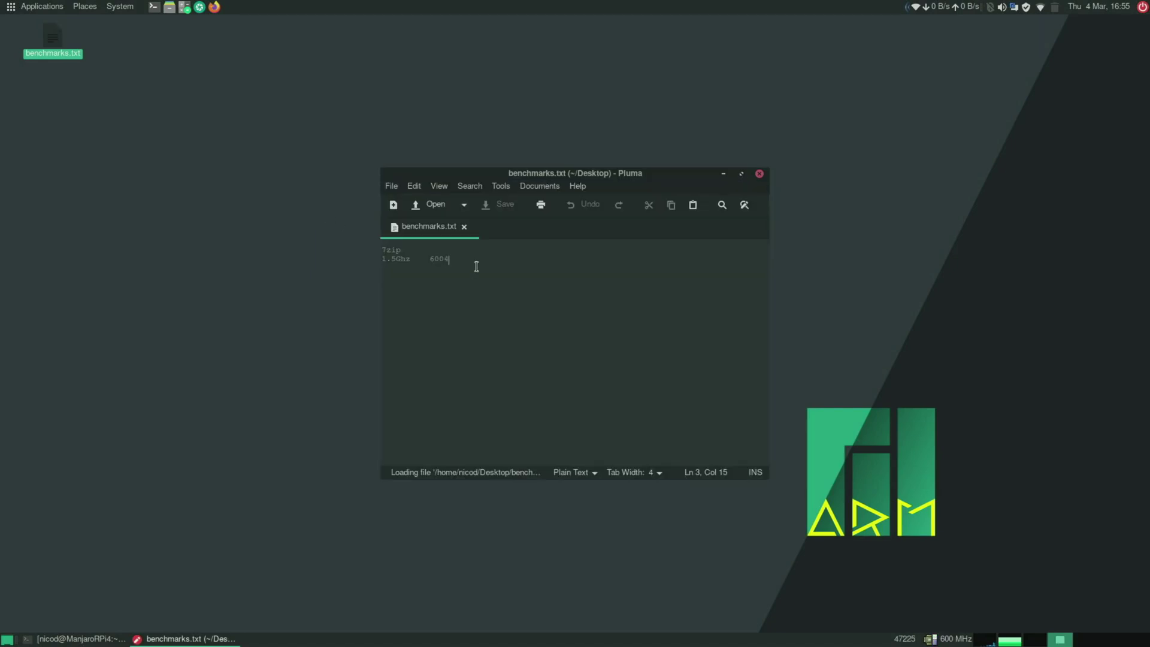
pyautogui.press('Return')
pyautogui.press('Return')
pyautogui.press('Return')
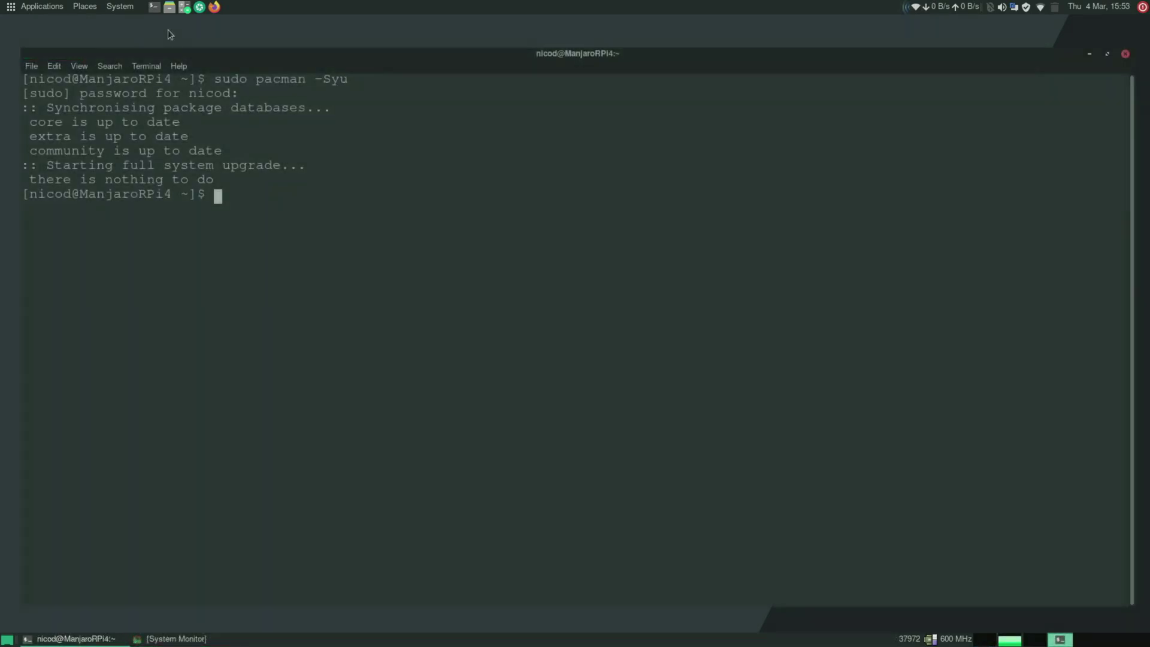
# Step: Install p7zip with sudo pacman -S p7zip, confirming with y
pyautogui.write('sudo pacman -S p7zip')
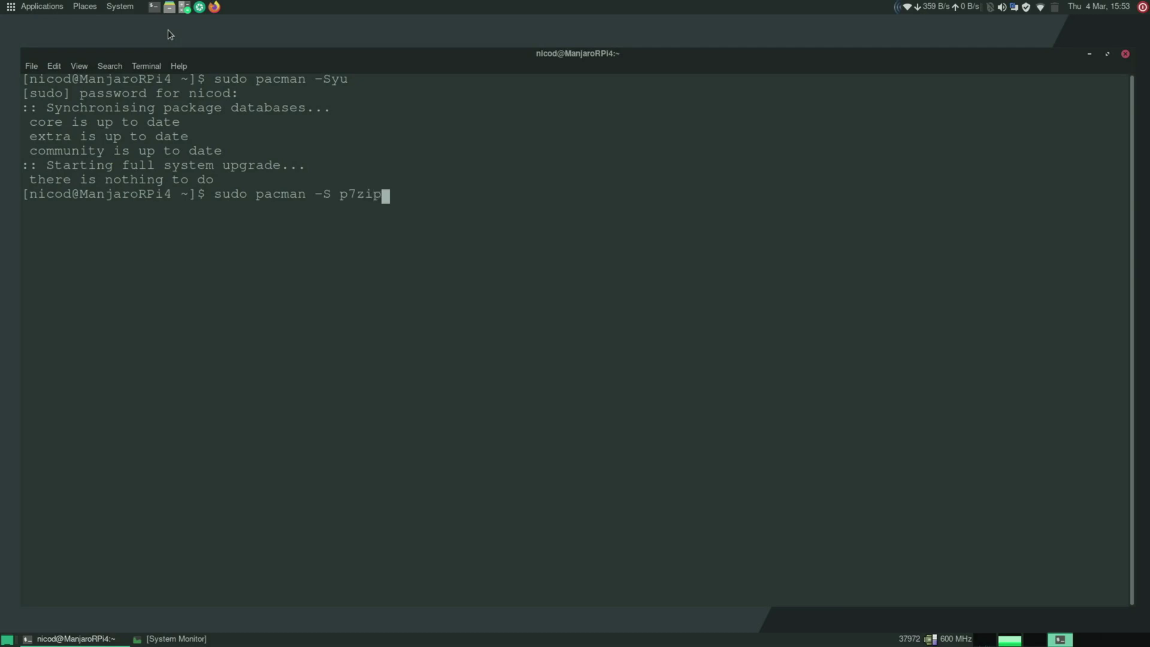
pyautogui.press('Return')
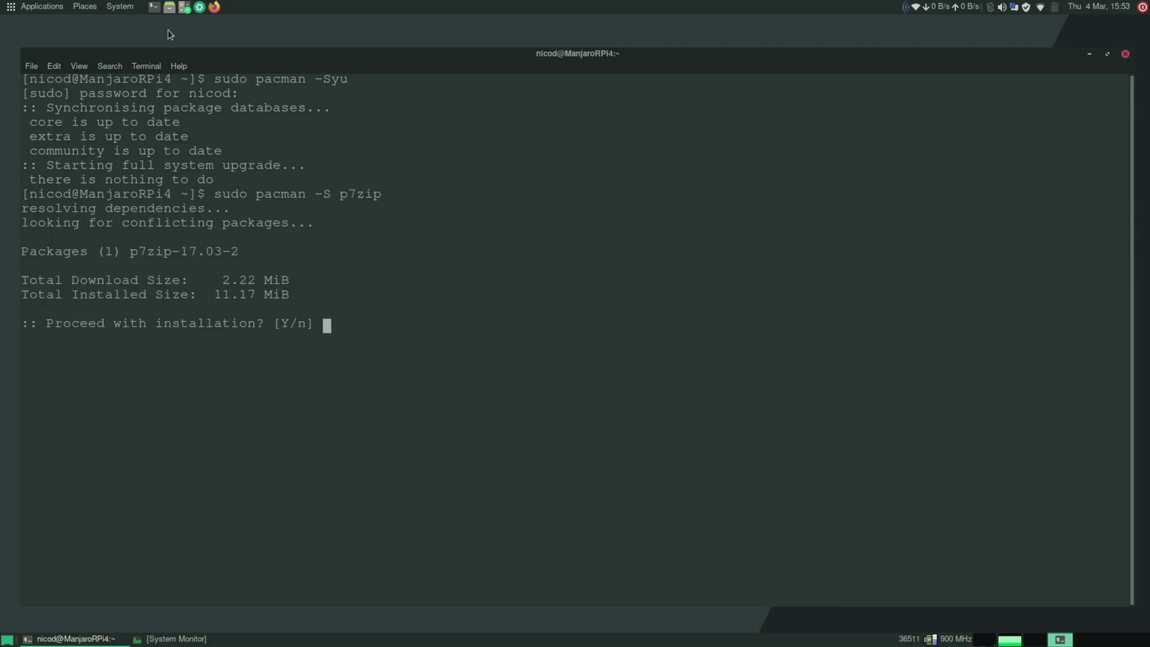
pyautogui.write('y')
pyautogui.press('Return')
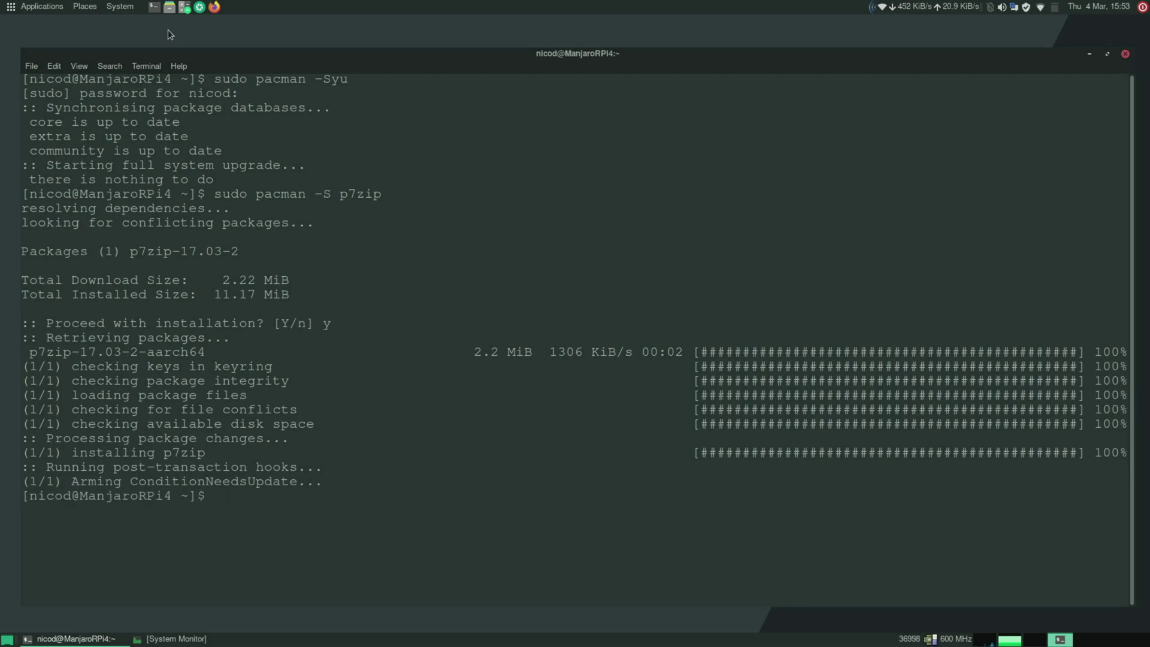
# Step: Run the 7z b benchmark and create a desktop file named benchmarks.txt
pyautogui.write('7z b')
pyautogui.press('Return')
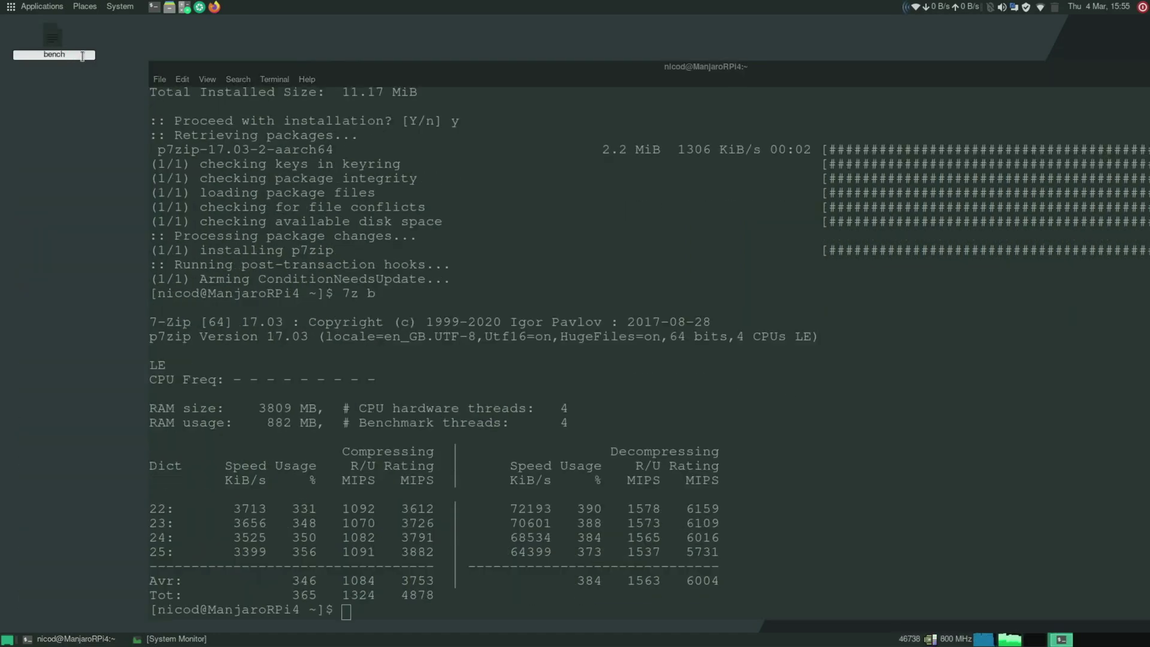
pyautogui.write('marks.txt')
pyautogui.press('Return')
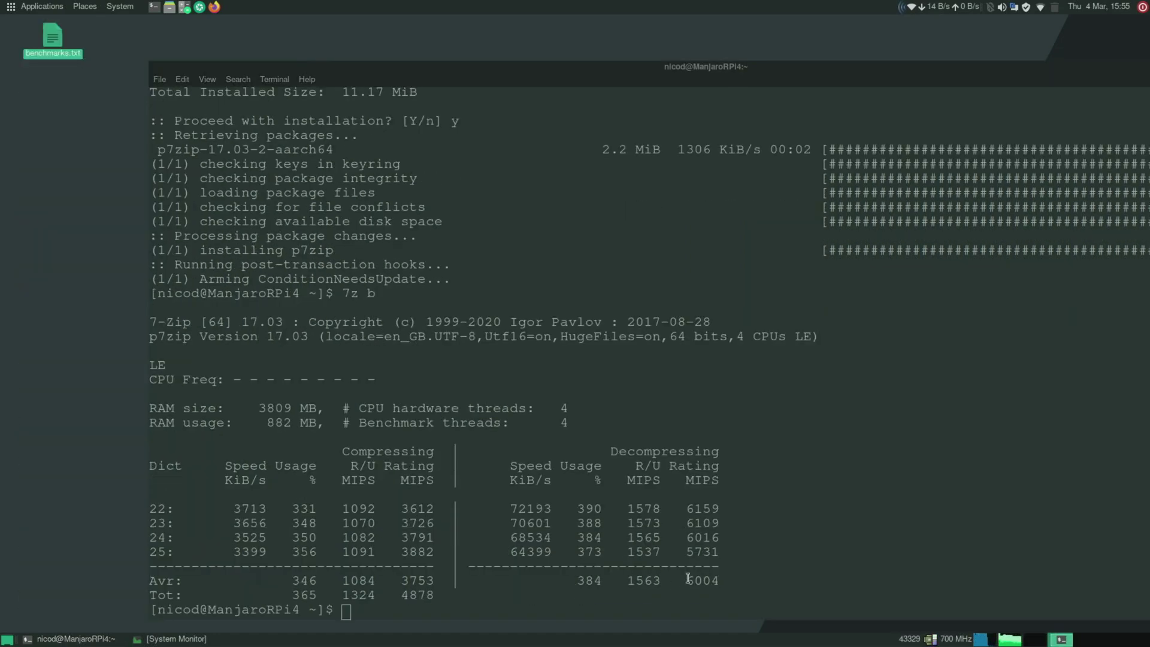
# Step: Copy the 6004 decompression average, type '7zip' into benchmarks.txt, and launch Firefox
pyautogui.moveTo(688, 578); pyautogui.dragTo(716, 581)
pyautogui.rightClick(714, 581)
pyautogui.click(749, 526)
pyautogui.doubleClick(53, 37)
pyautogui.press('Return')
pyautogui.write('7zip')
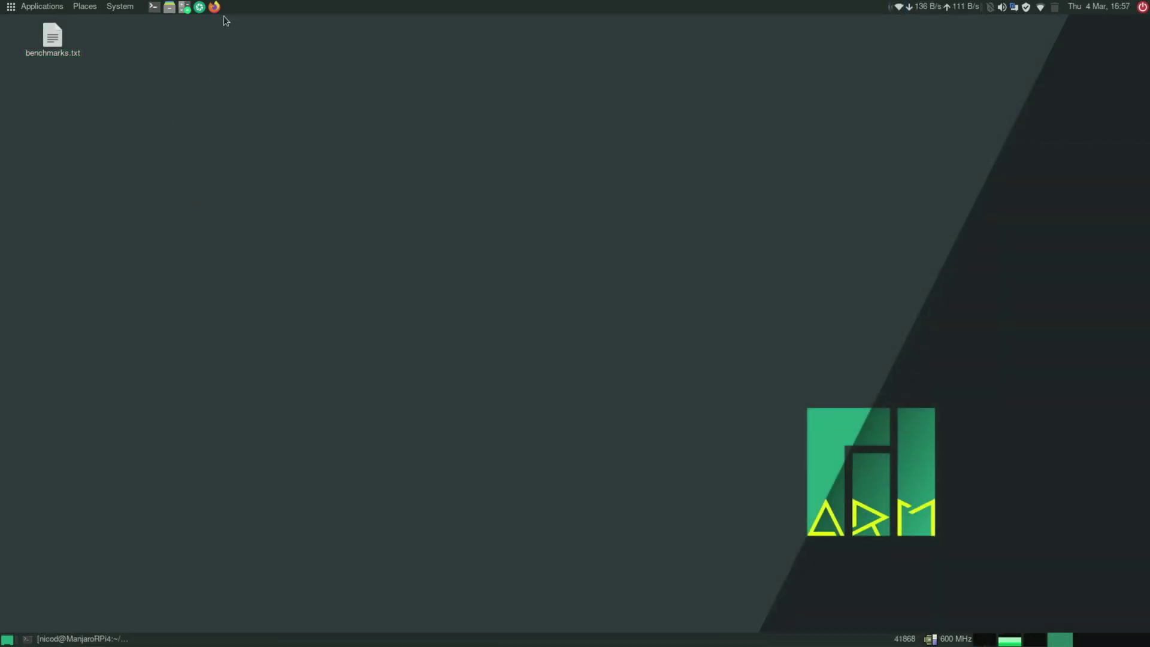
pyautogui.click(213, 6)
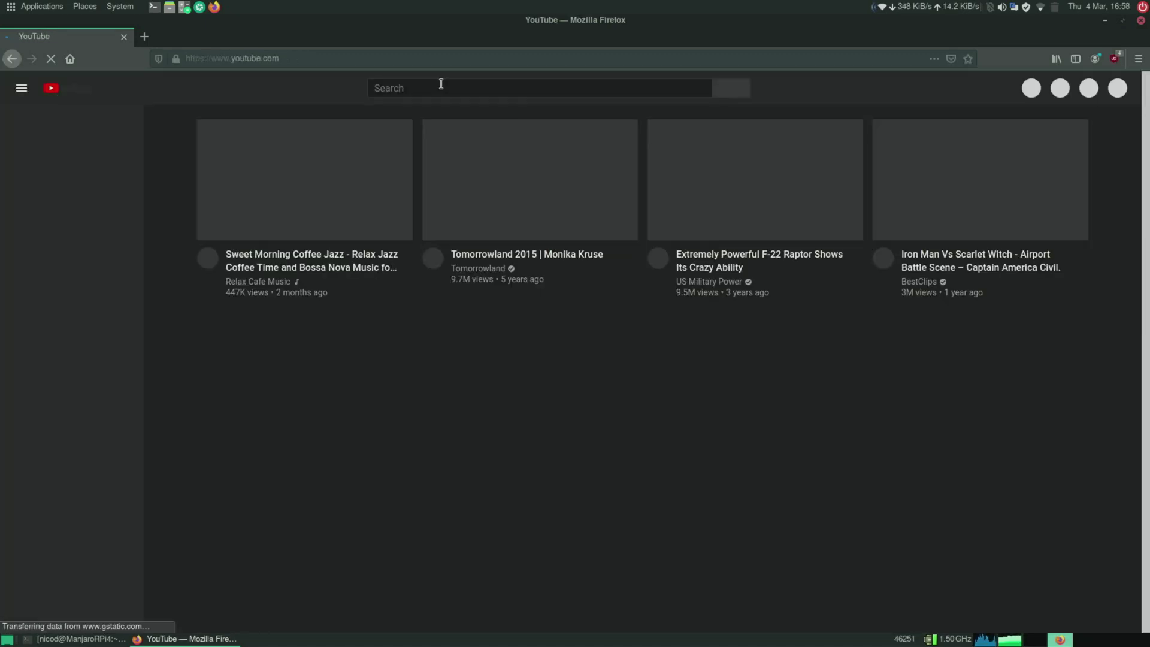
# Step: Search YouTube for 'nicod', open the Station P1 video, and jump playback to 3:24
pyautogui.click(441, 87)
pyautogui.write('nicod')
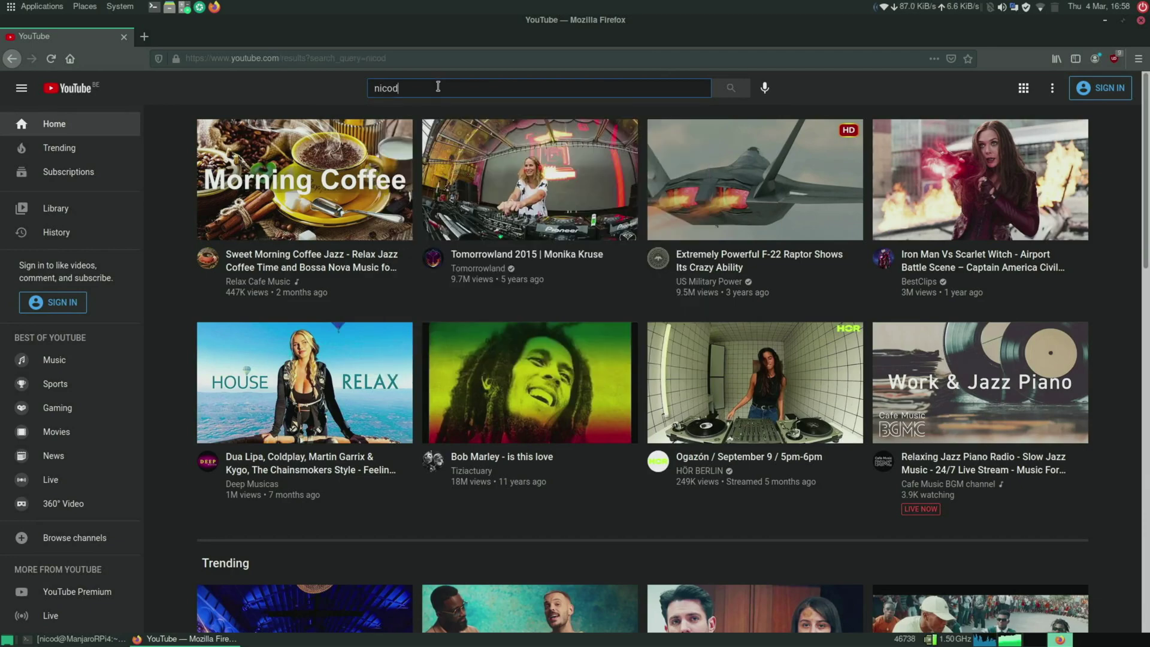
pyautogui.press('Return')
pyautogui.scroll(-3, 453, 245)
pyautogui.click(454, 246)
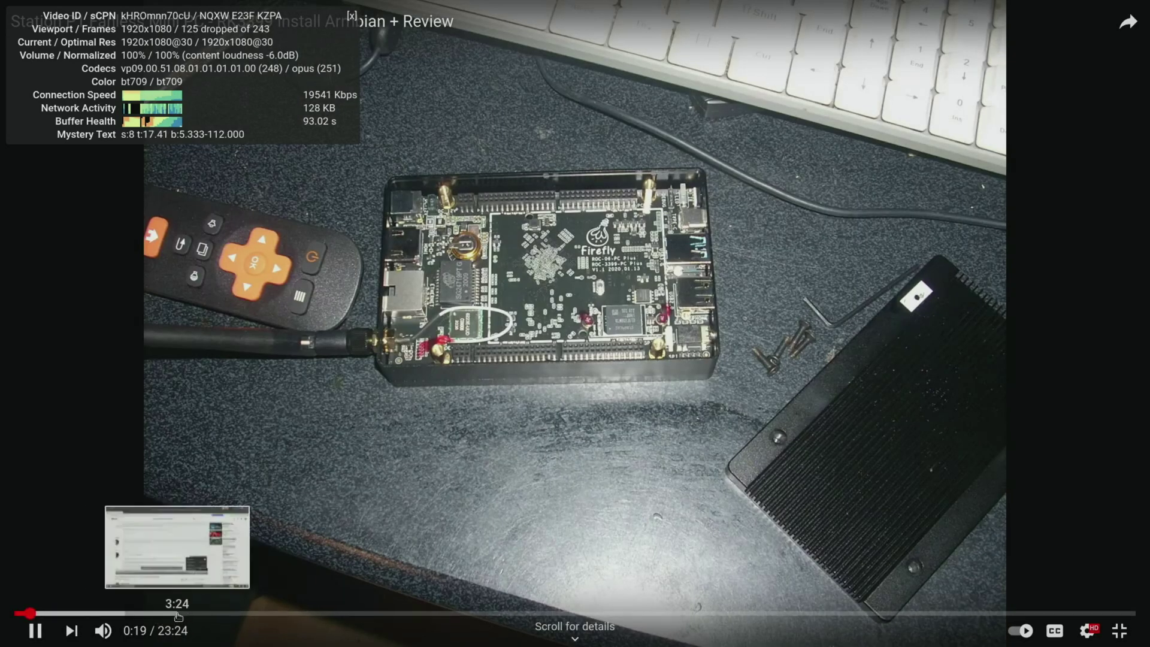
pyautogui.click(178, 613)
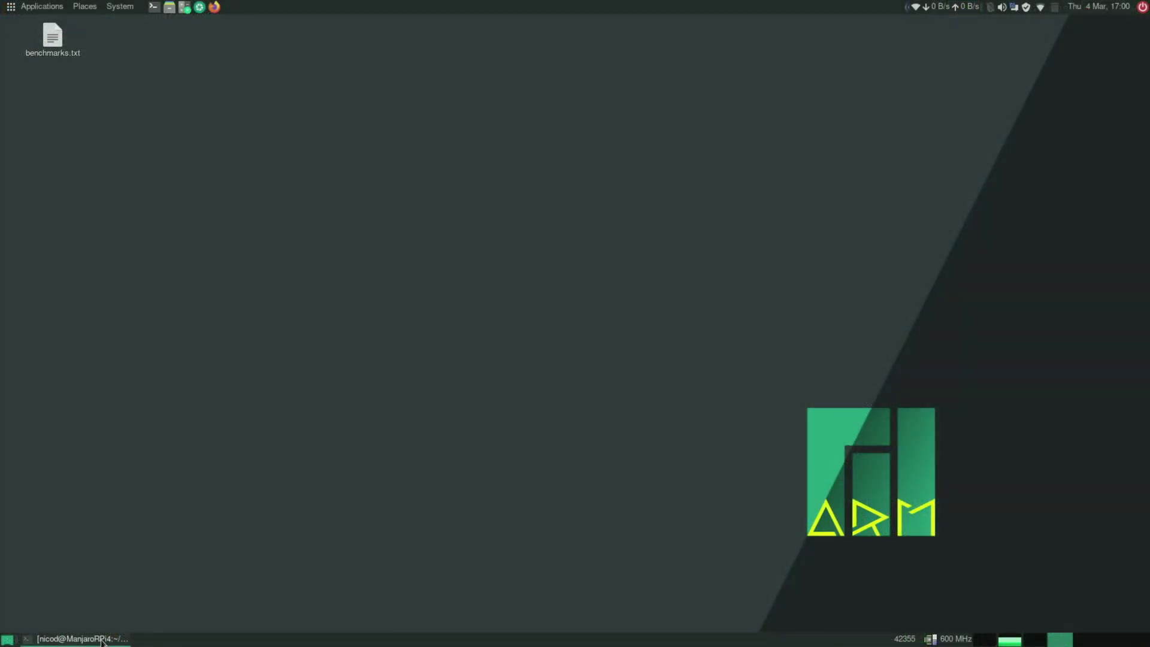
# Step: Install Geany via sudo pacman -S geany, then launch it as superuser with sudo geany
pyautogui.click(103, 640)
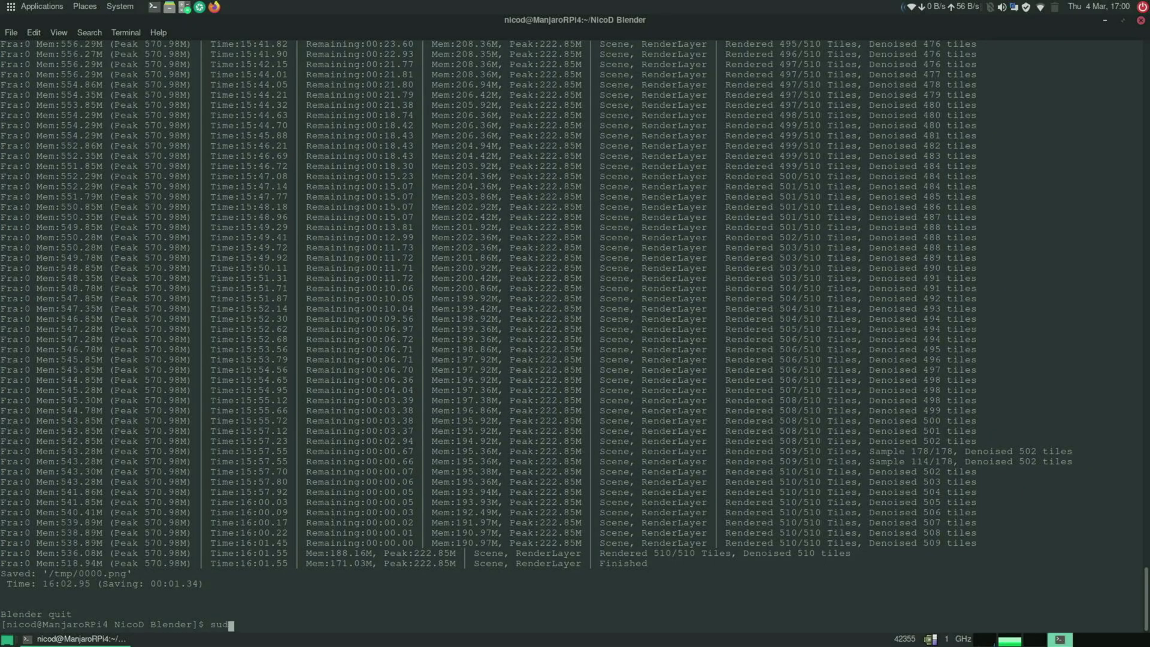
pyautogui.press('Return')
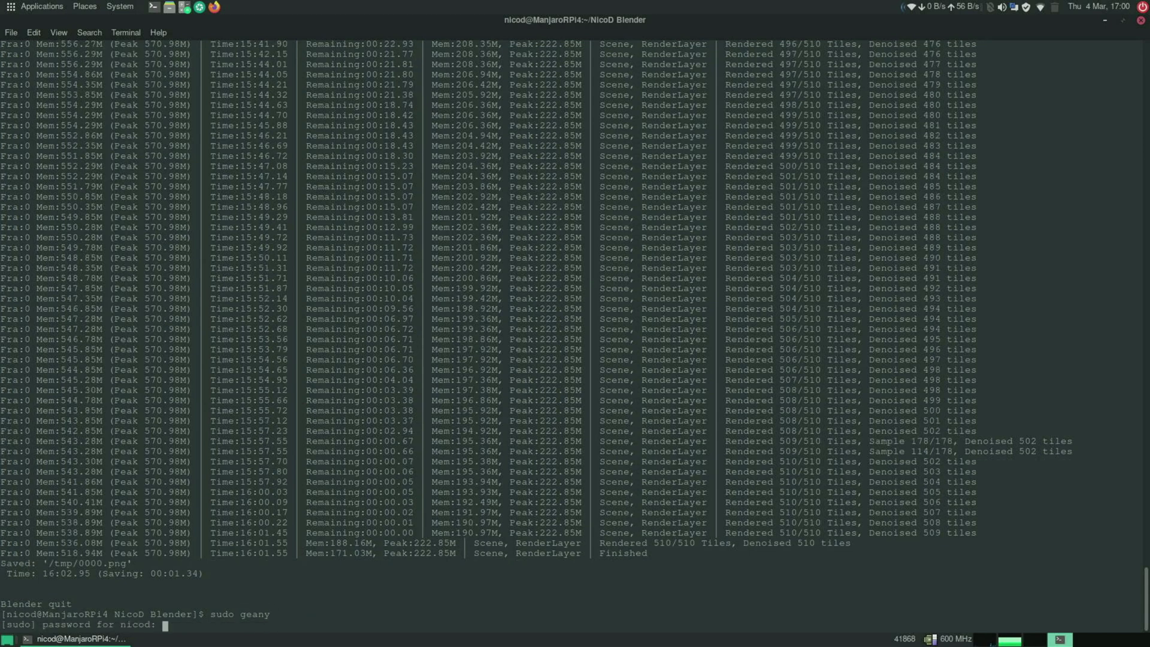
pyautogui.press('Return')
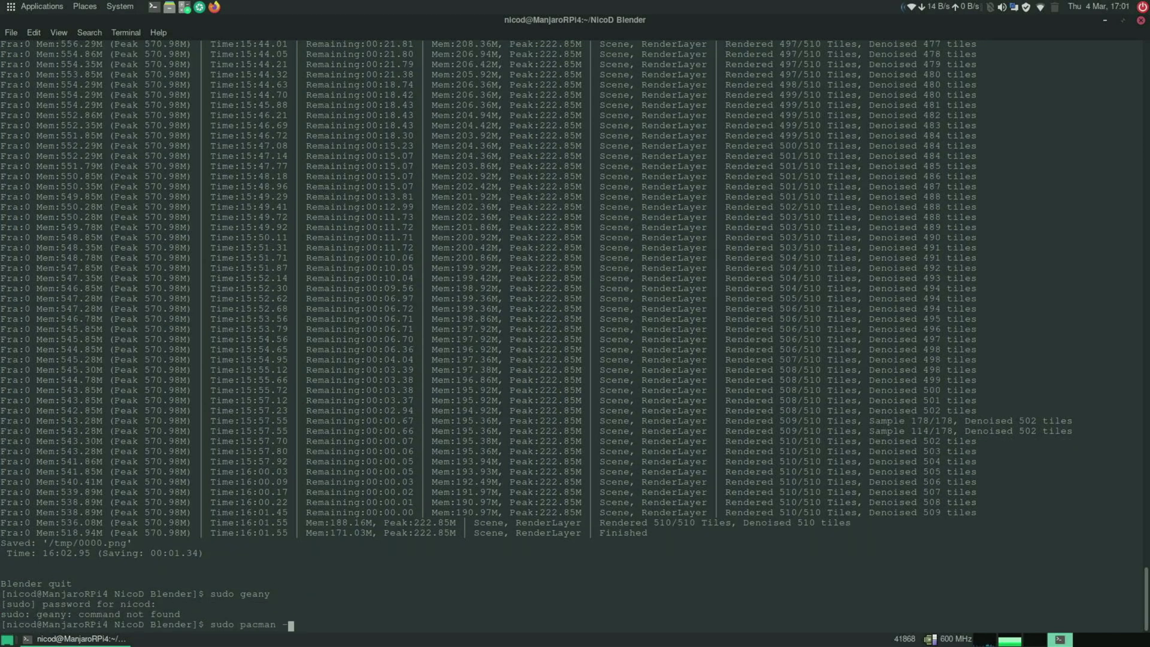
pyautogui.press('Return')
pyautogui.write('y')
pyautogui.press('Return')
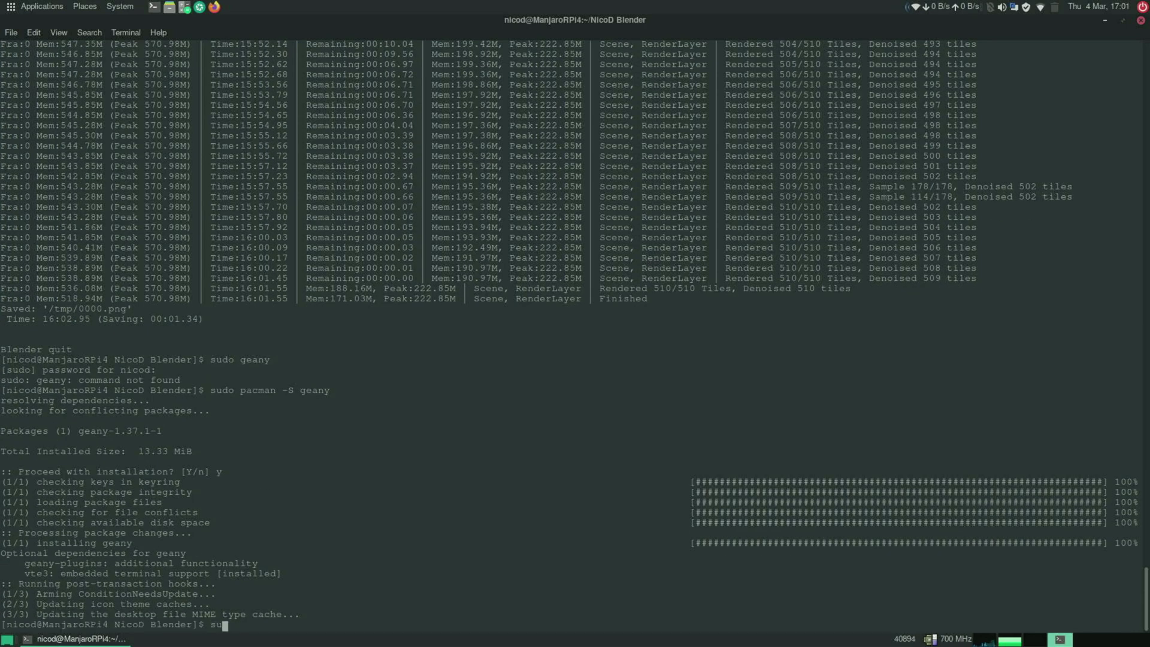
pyautogui.write('sudo geany')
pyautogui.press('Return')
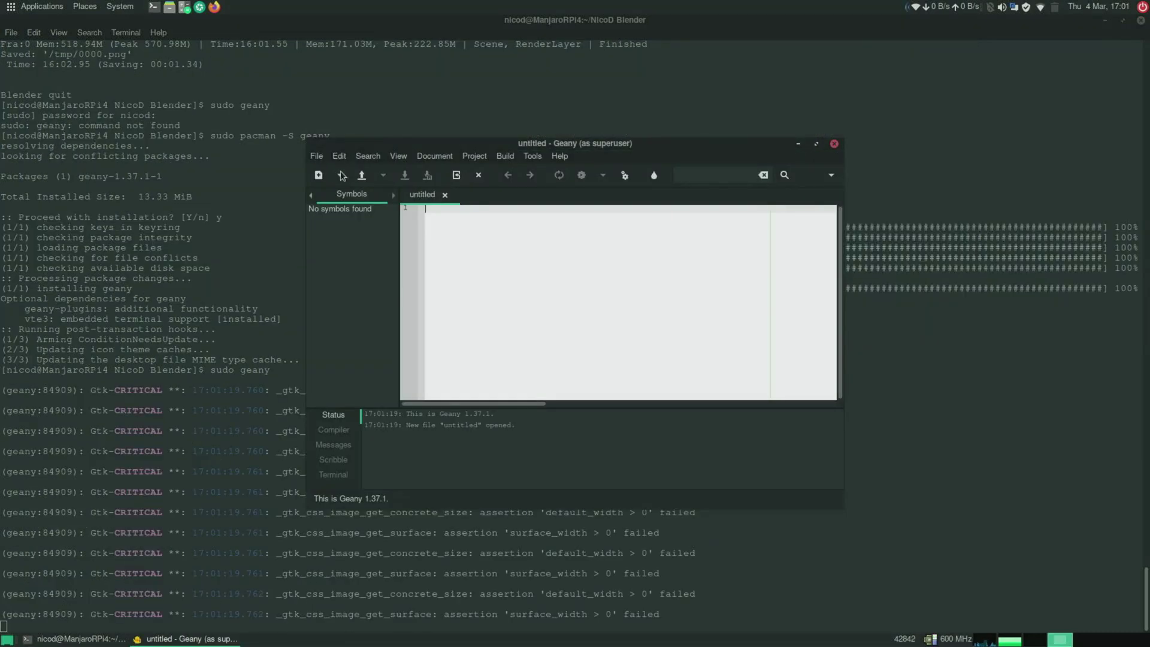
# Step: Open /boot/config.txt from the boot partition in Geany, maximized
pyautogui.click(363, 178)
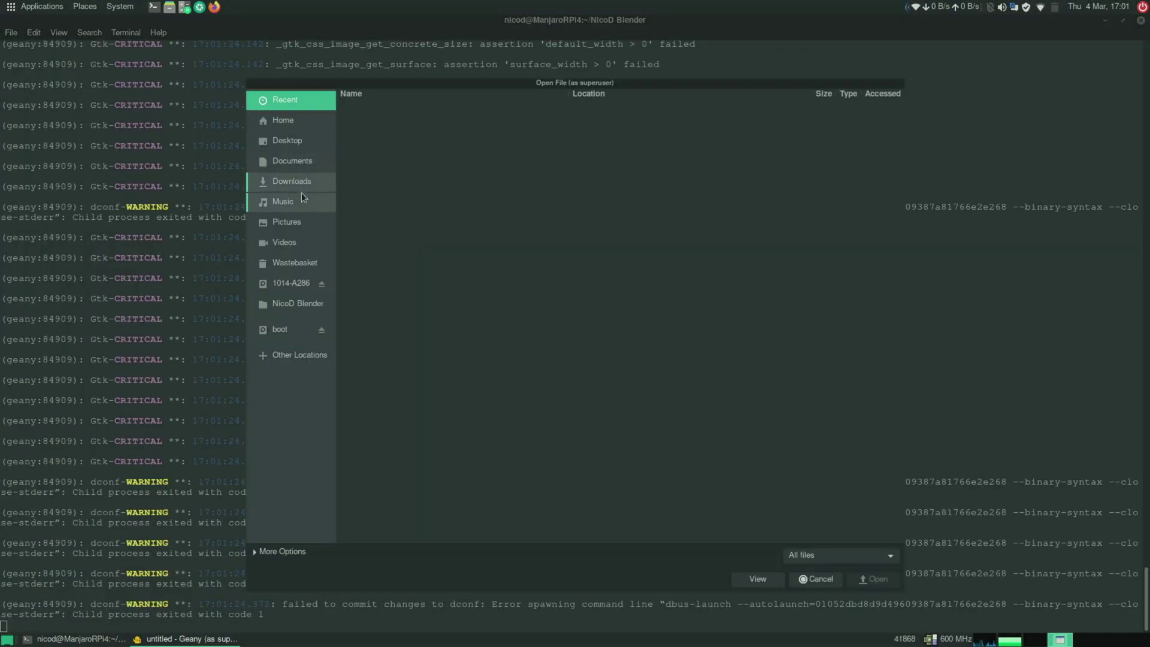
pyautogui.click(284, 324)
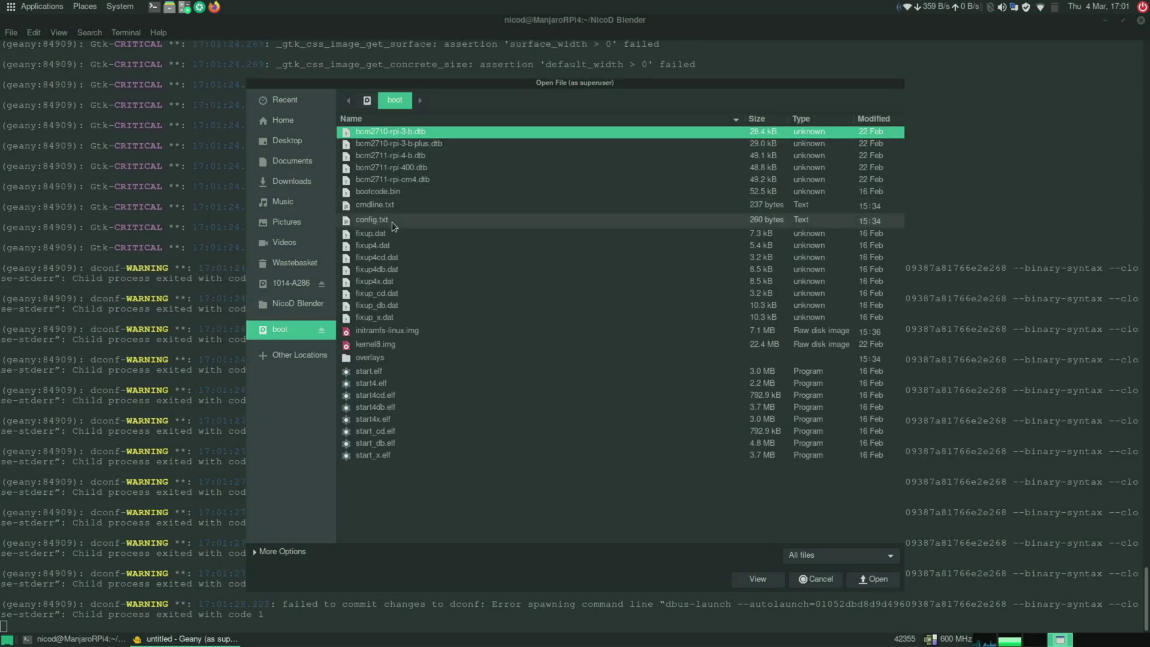
pyautogui.click(392, 220)
pyautogui.doubleClick(567, 145)
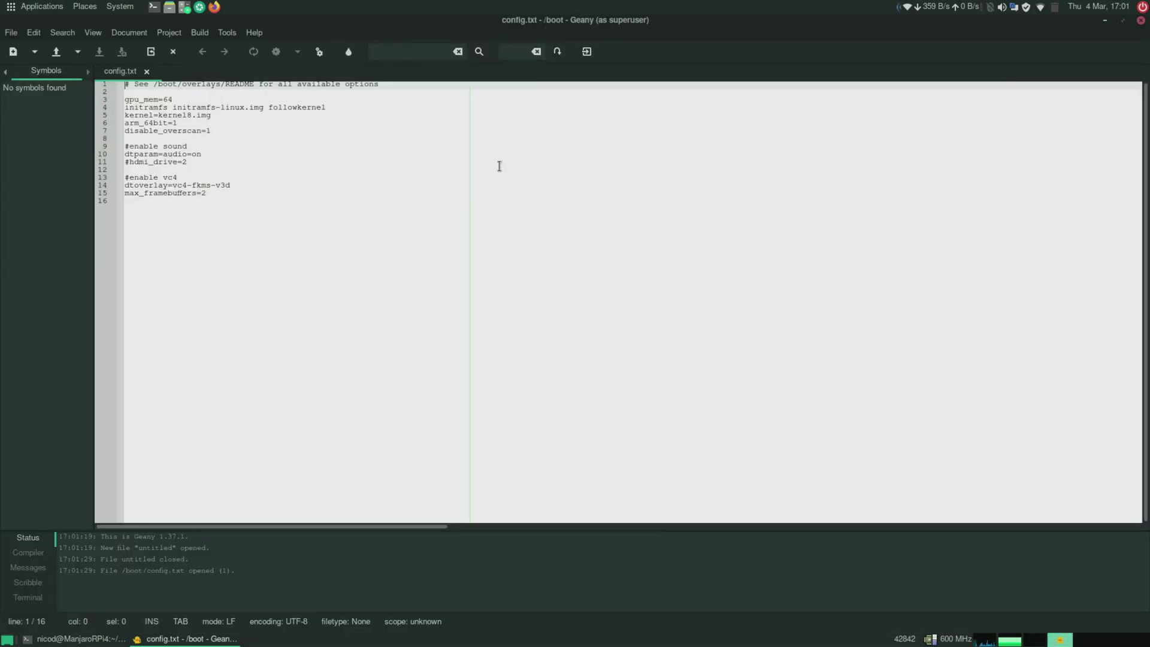
# Step: Append arm_freq=2000, gpu_freq=600 and over_voltage=4 to config.txt and save it
pyautogui.hotkey('ctrl', 'End')
pyautogui.hotkey('ctrl', 'v')
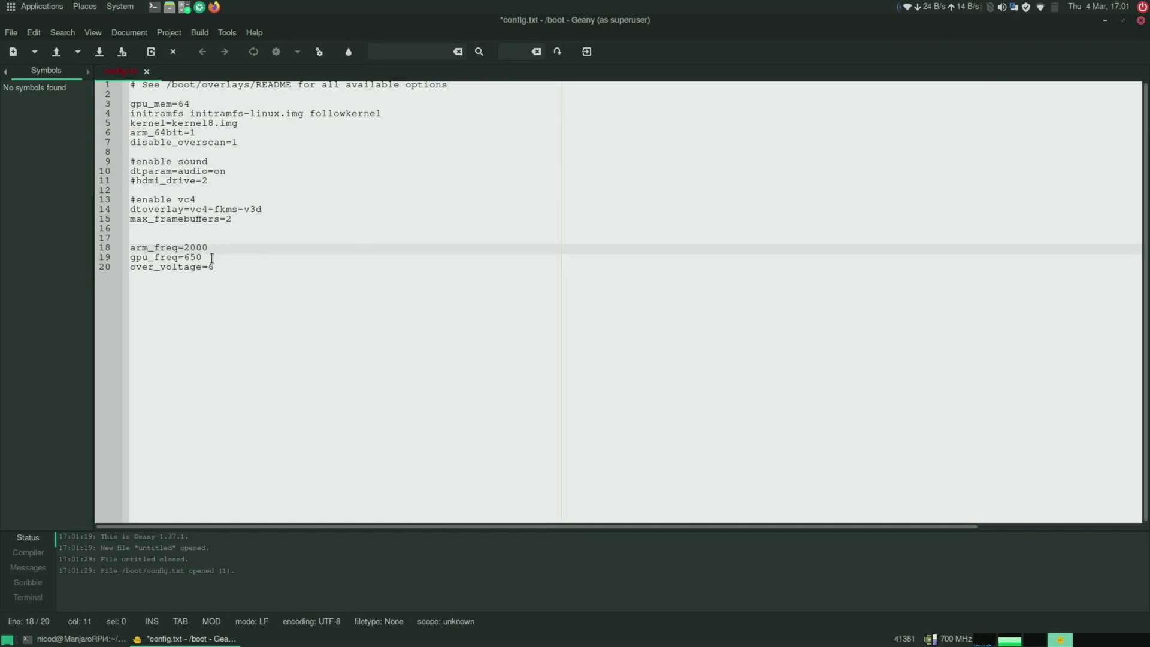
pyautogui.press('Down')
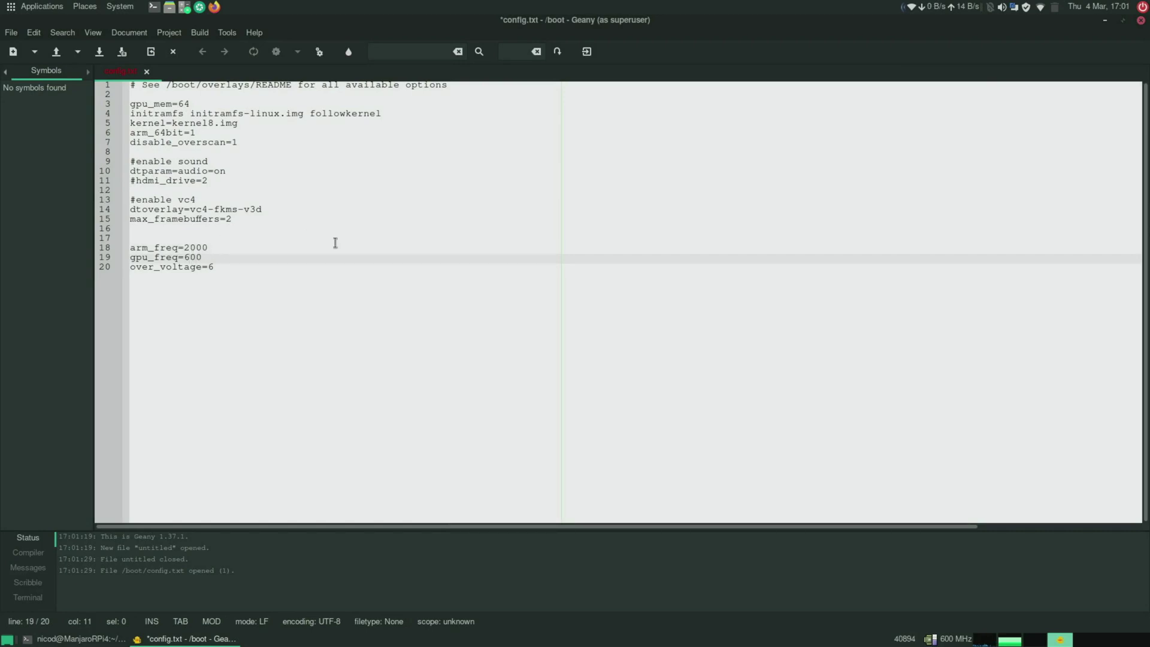
pyautogui.click(228, 266)
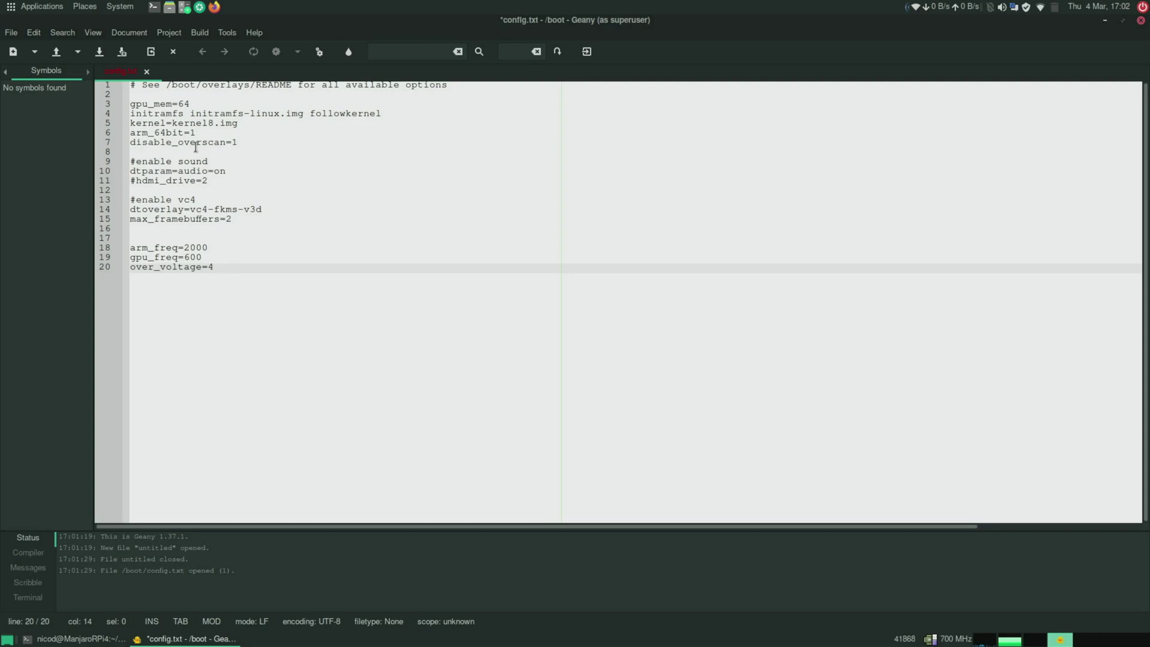
pyautogui.click(99, 52)
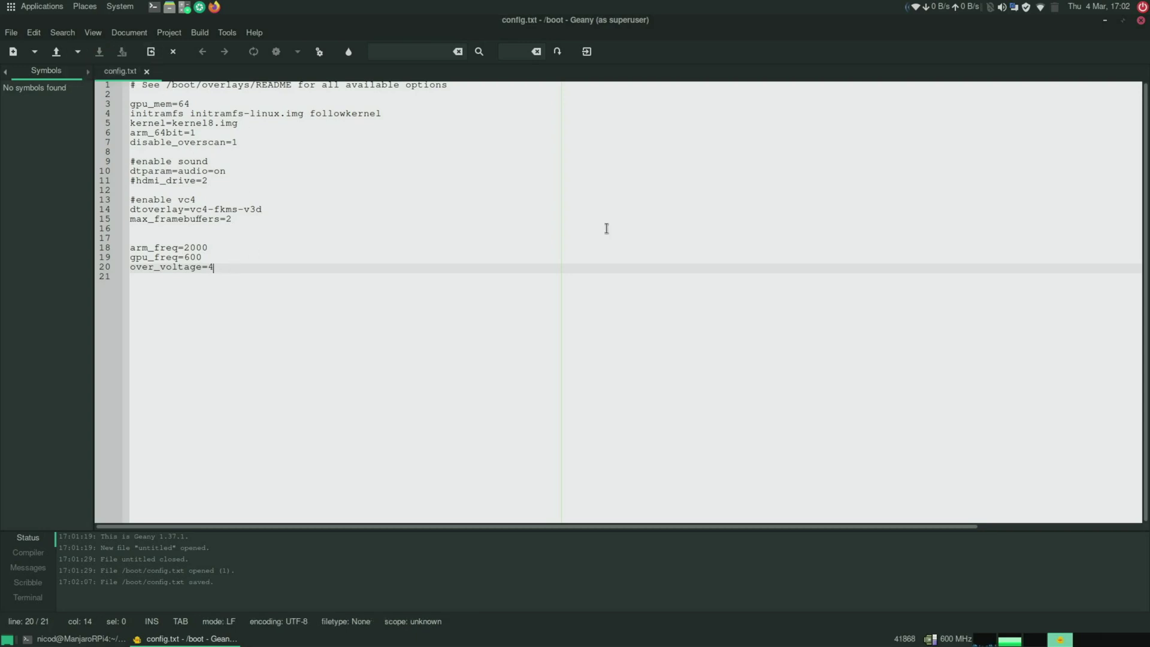
# Step: Close Geany, log back in after the reboot, and run 7z b in a new terminal
pyautogui.click(1141, 22)
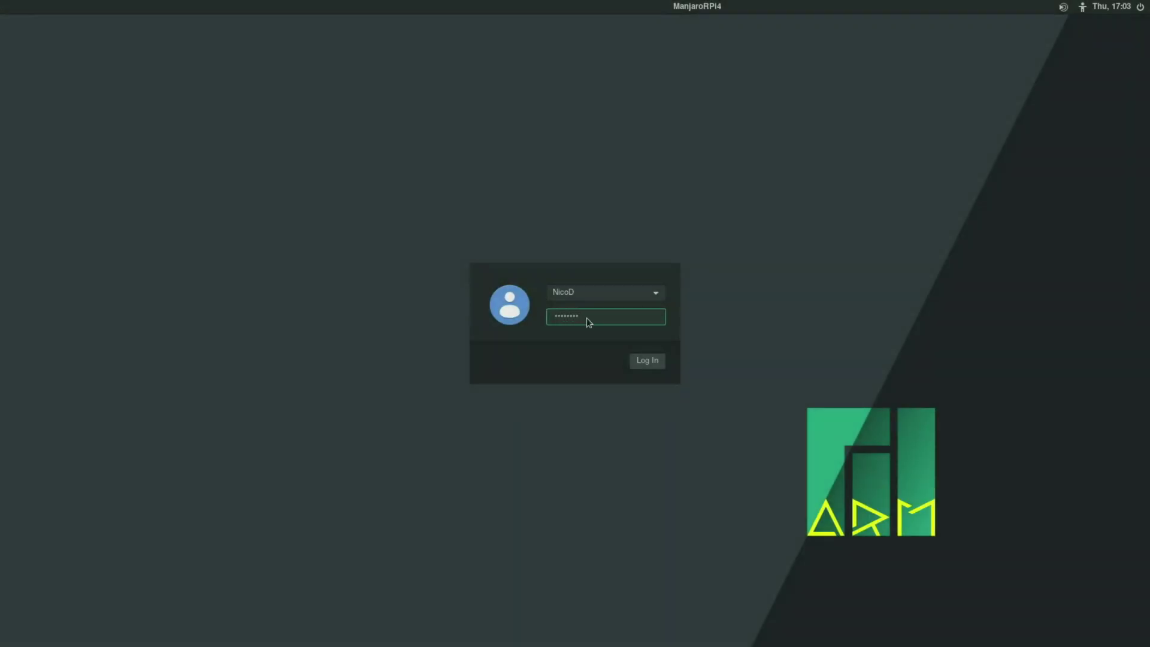
pyautogui.press('Return')
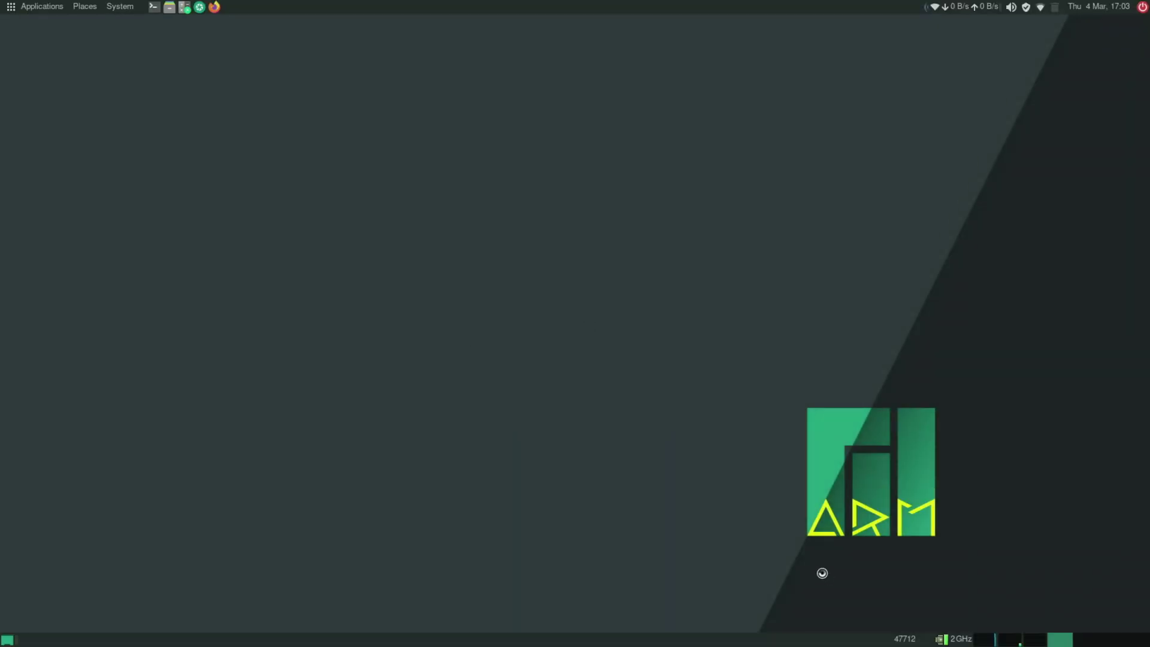
pyautogui.click(153, 7)
pyautogui.write('7z b')
pyautogui.press('Return')
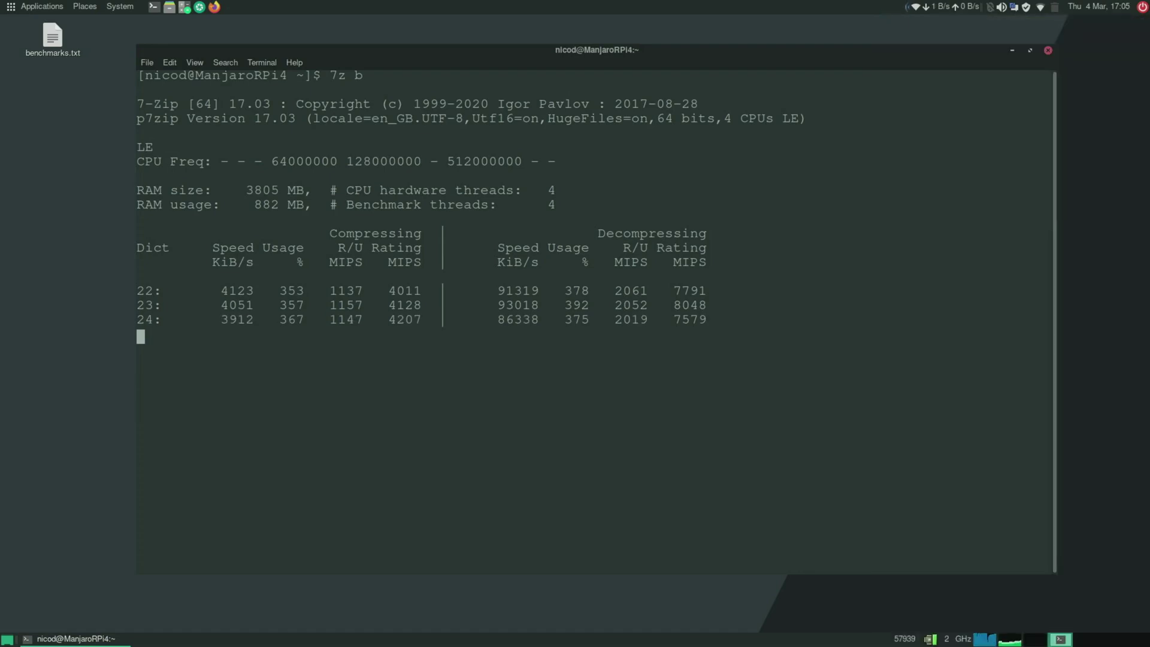
# Step: Copy the 7812 rating into a new '2Ghz 7812' line in benchmarks.txt, then save and close
pyautogui.doubleClick(690, 363)
pyautogui.rightClick(693, 363)
pyautogui.click(718, 408)
pyautogui.click(52, 40)
pyautogui.doubleClick(52, 40)
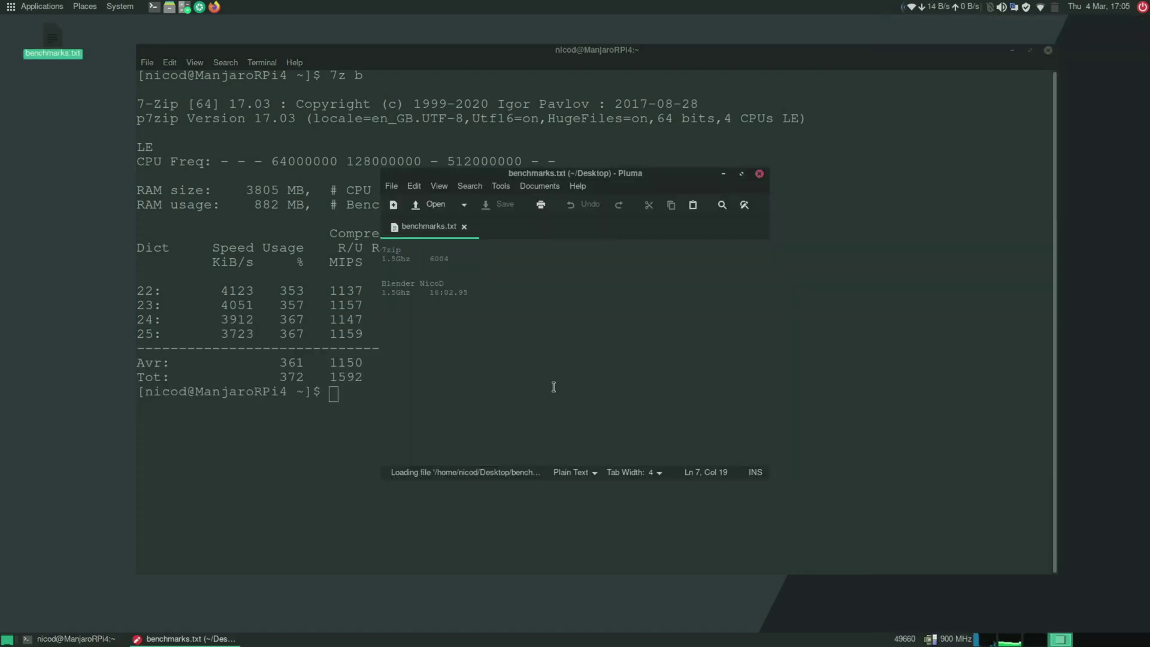
pyautogui.press('Return')
pyautogui.write('2Ghz    7812')
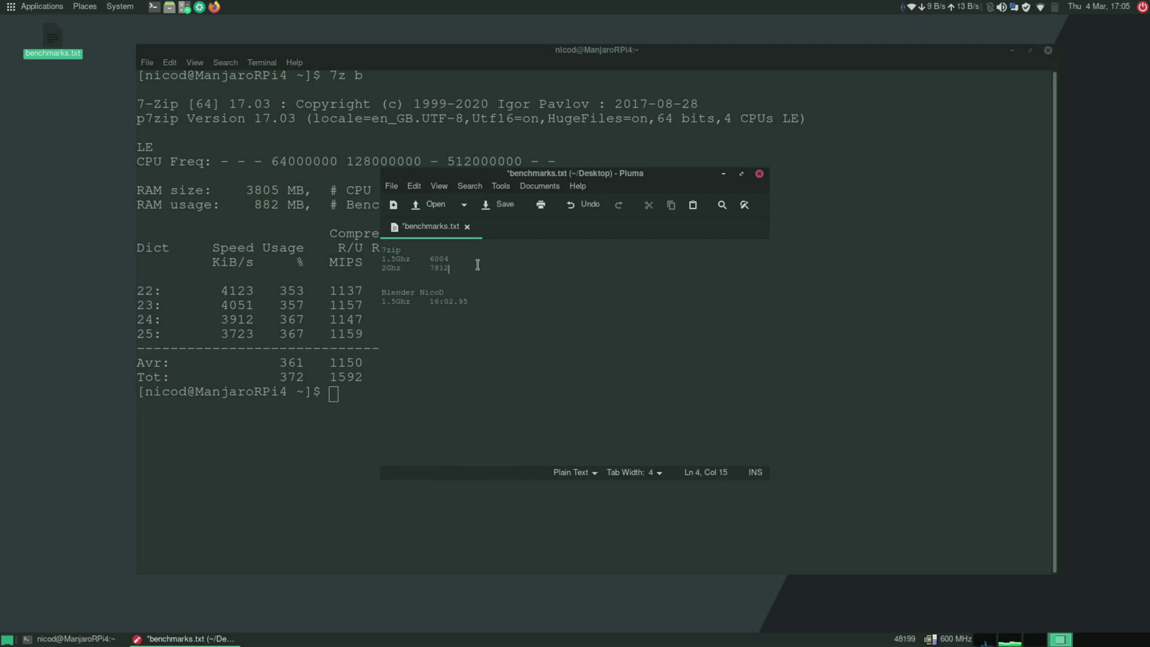
pyautogui.click(499, 207)
pyautogui.click(758, 173)
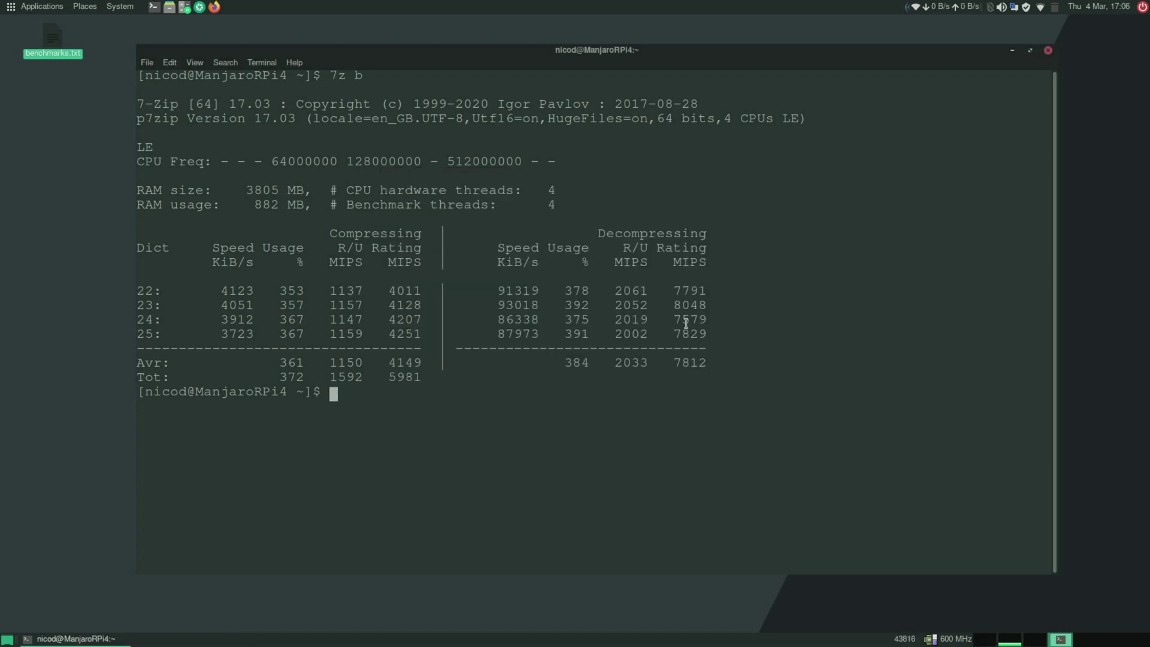
# Step: In the NicoD Blender folder, run blender -b on NicoD Intro Animation.blend to render frame 0
pyautogui.write('cd NicoD\\ Blender/')
pyautogui.press('Return')
pyautogui.write('ls')
pyautogui.press('Return')
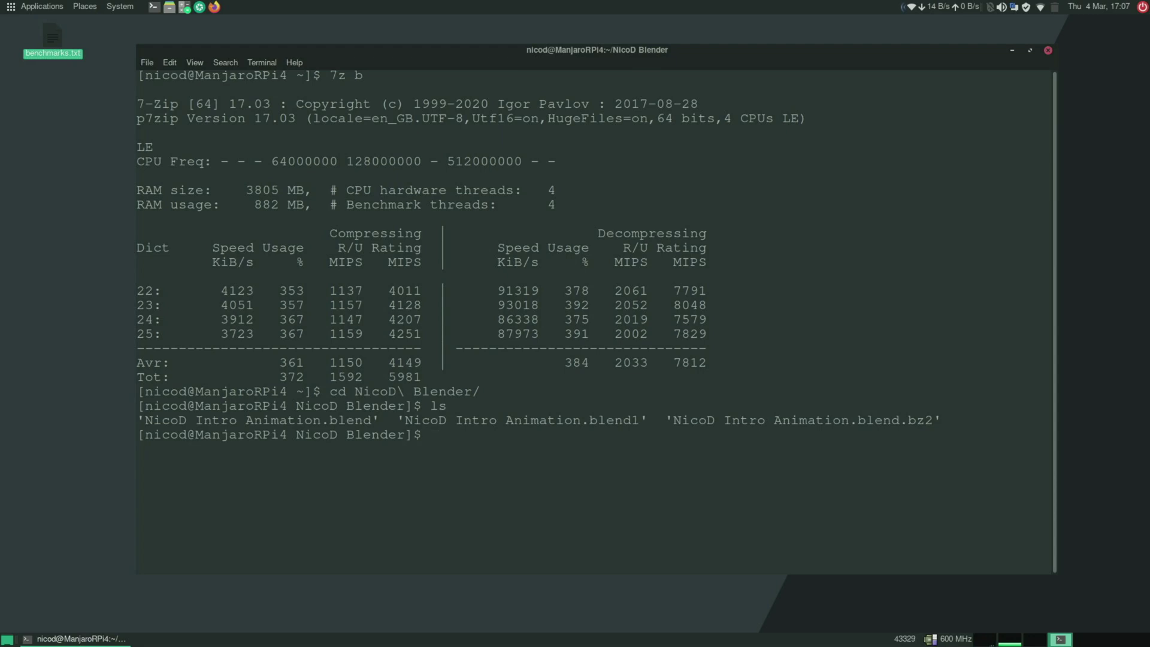
pyautogui.write('blender -b NicoD\\ Intro\\ Animation.blend ')
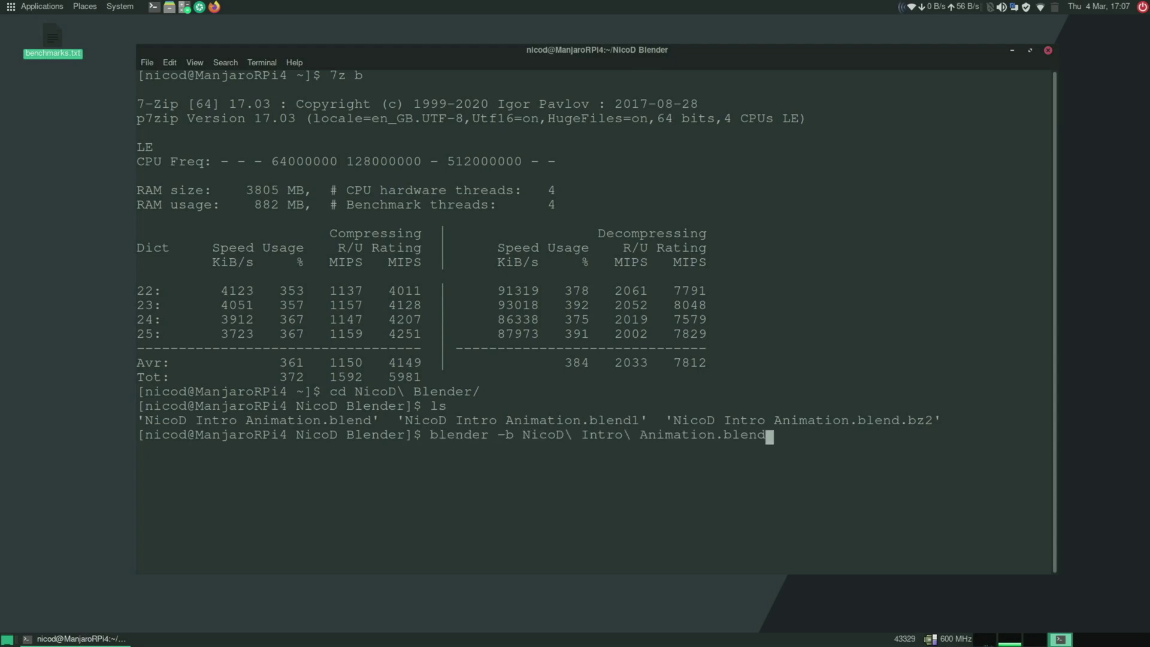
pyautogui.write('-f 0')
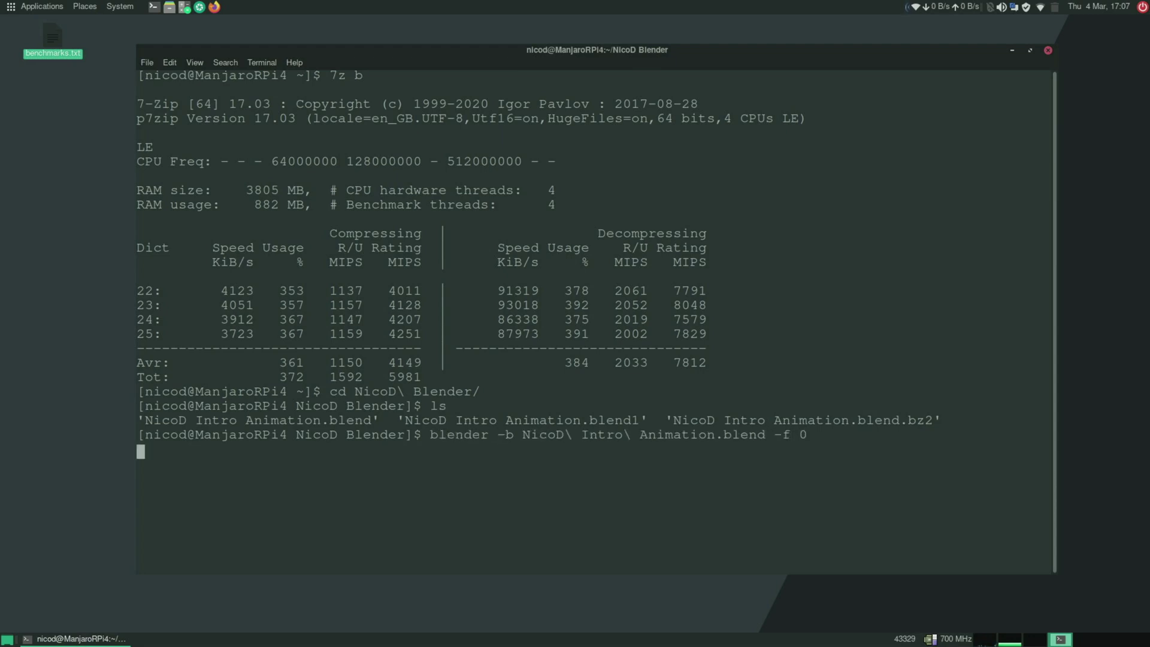
pyautogui.hotkey('alt', 'F10')
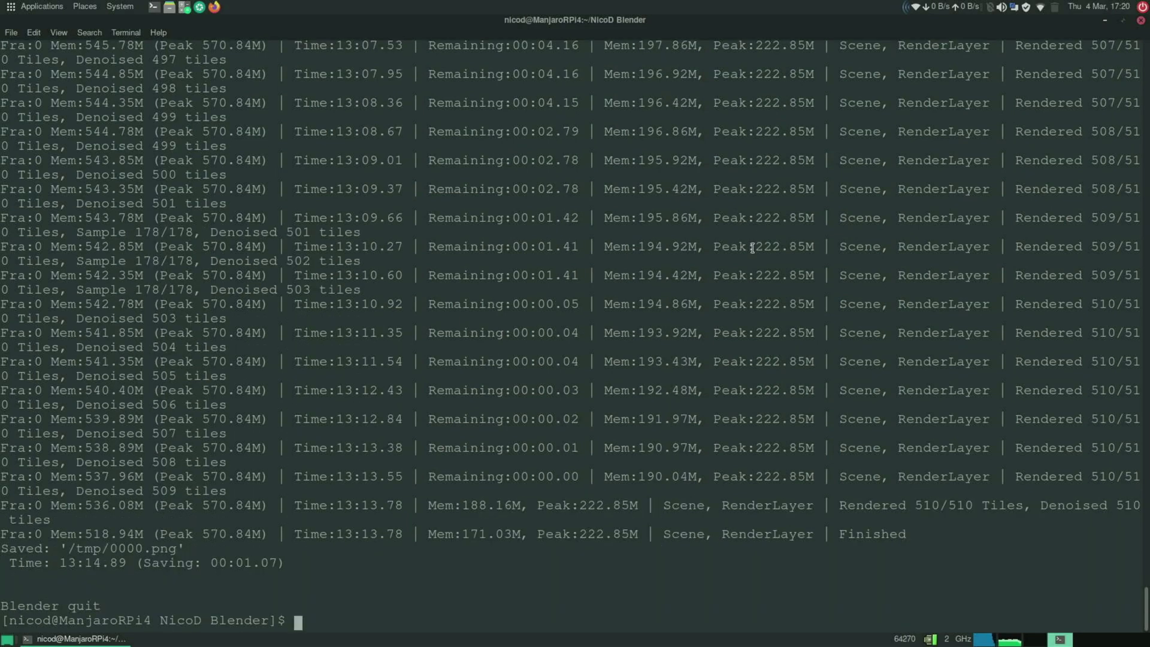
# Step: Copy the 2GHz render time 13:14.89 from the terminal
pyautogui.doubleClick(97, 563)
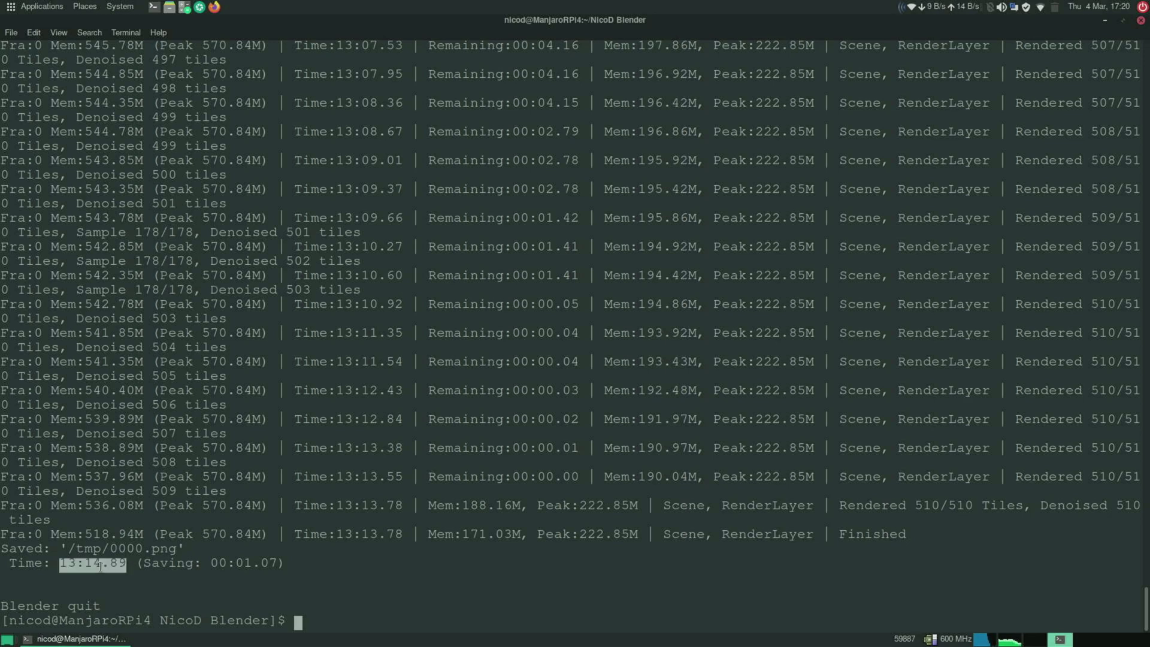
pyautogui.rightClick(100, 566)
pyautogui.click(128, 509)
# Step: Add a 2Ghz 13:14.89 line under the 1.5Ghz Blender time in benchmarks.txt and save
pyautogui.click(1107, 23)
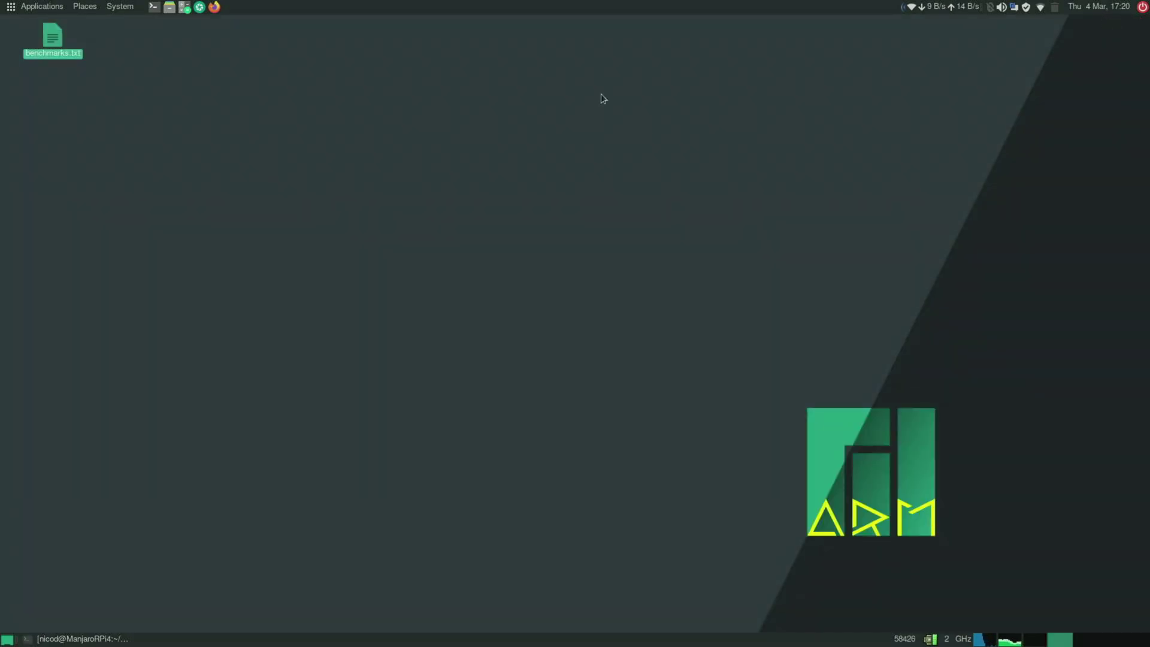
pyautogui.doubleClick(51, 45)
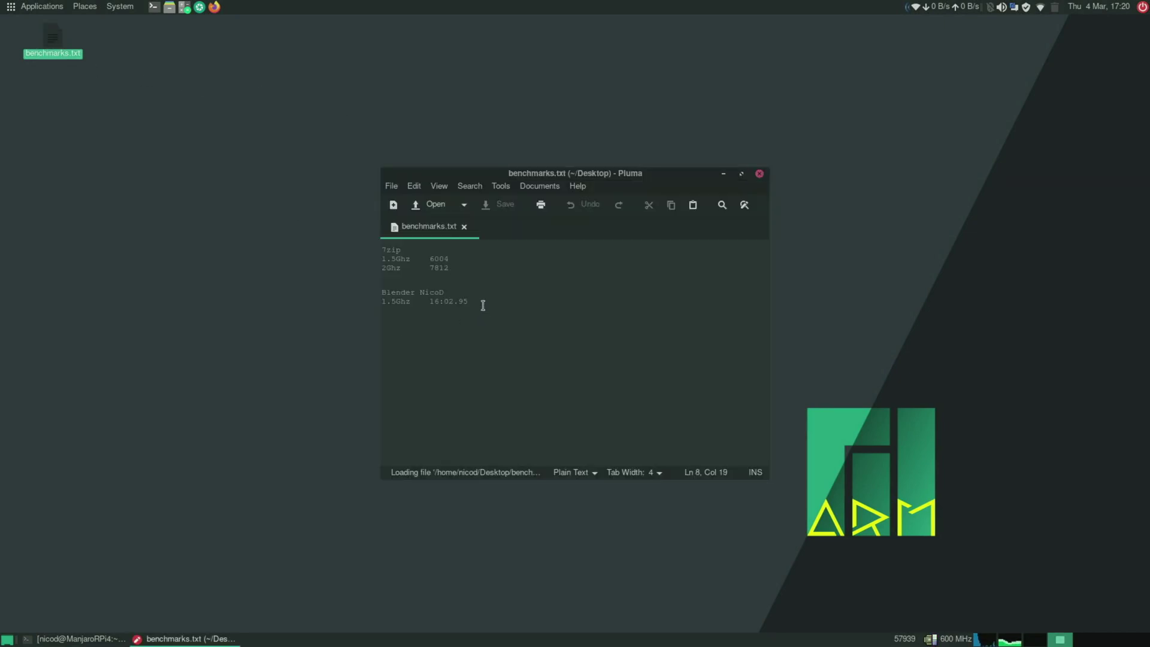
pyautogui.press('Return')
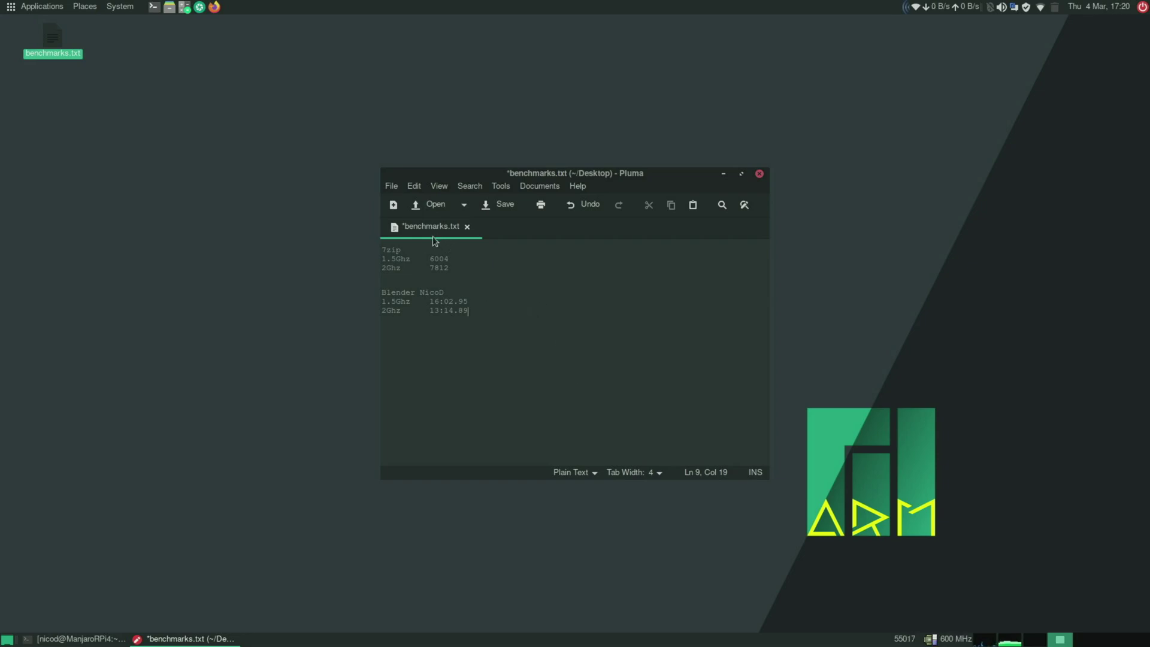
pyautogui.click(507, 206)
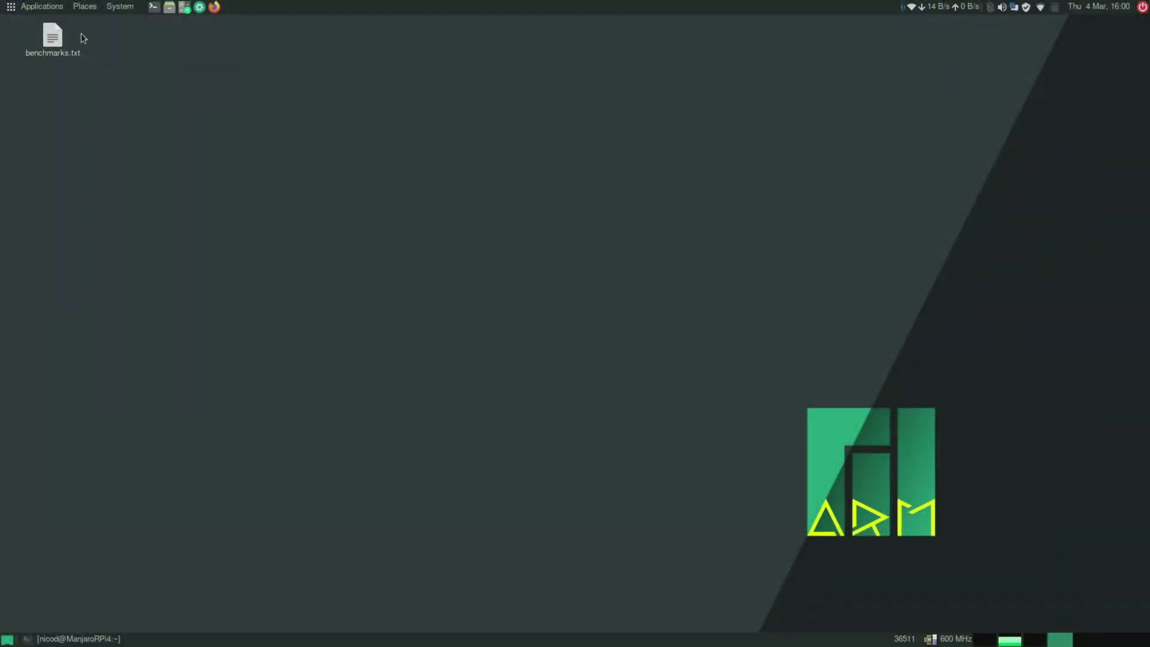
# Step: Start MATE System Monitor from Applications > System Tools and maximize its window on the Resources view
pyautogui.click(52, 10)
pyautogui.moveTo(50, 23)
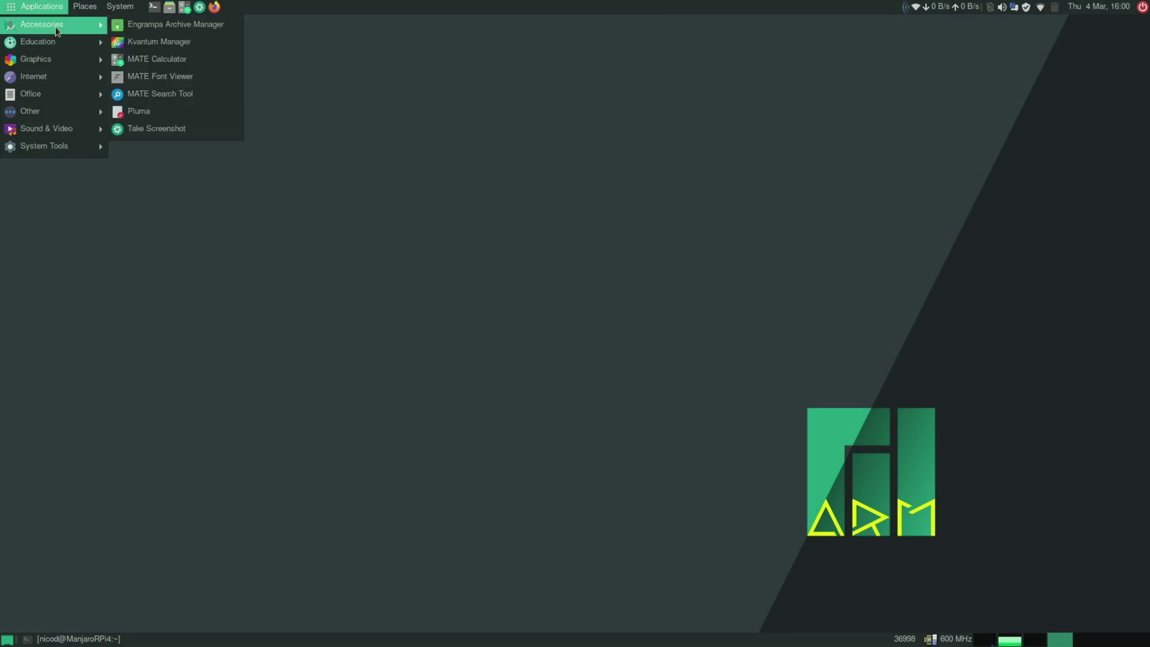
pyautogui.moveTo(76, 42)
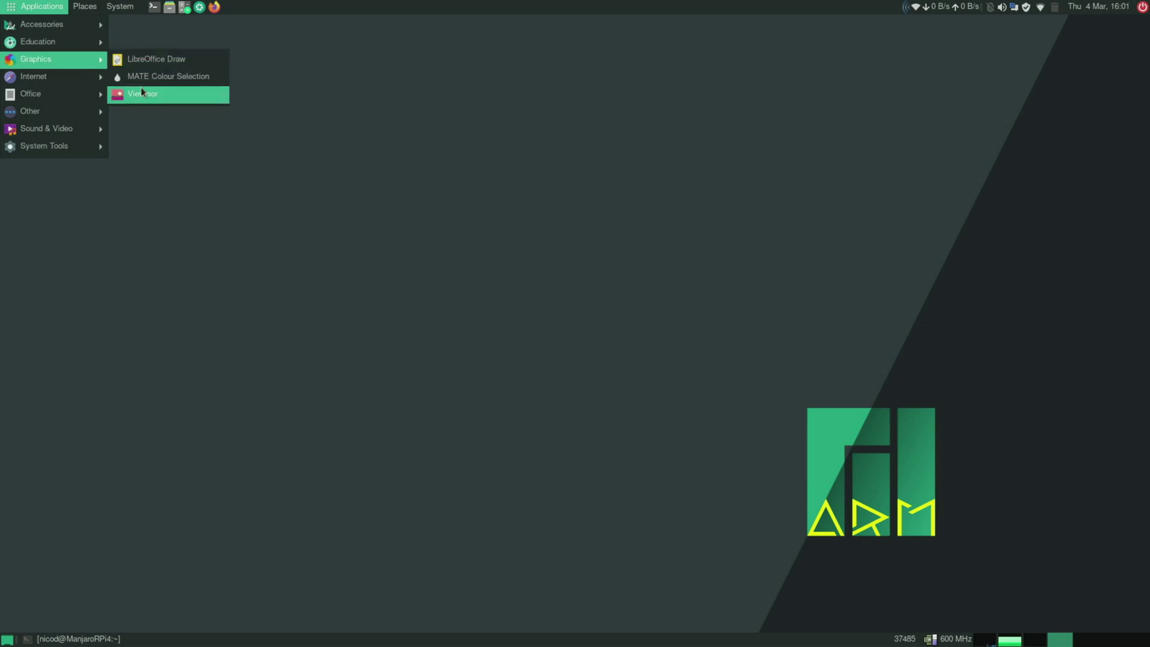
pyautogui.moveTo(99, 84)
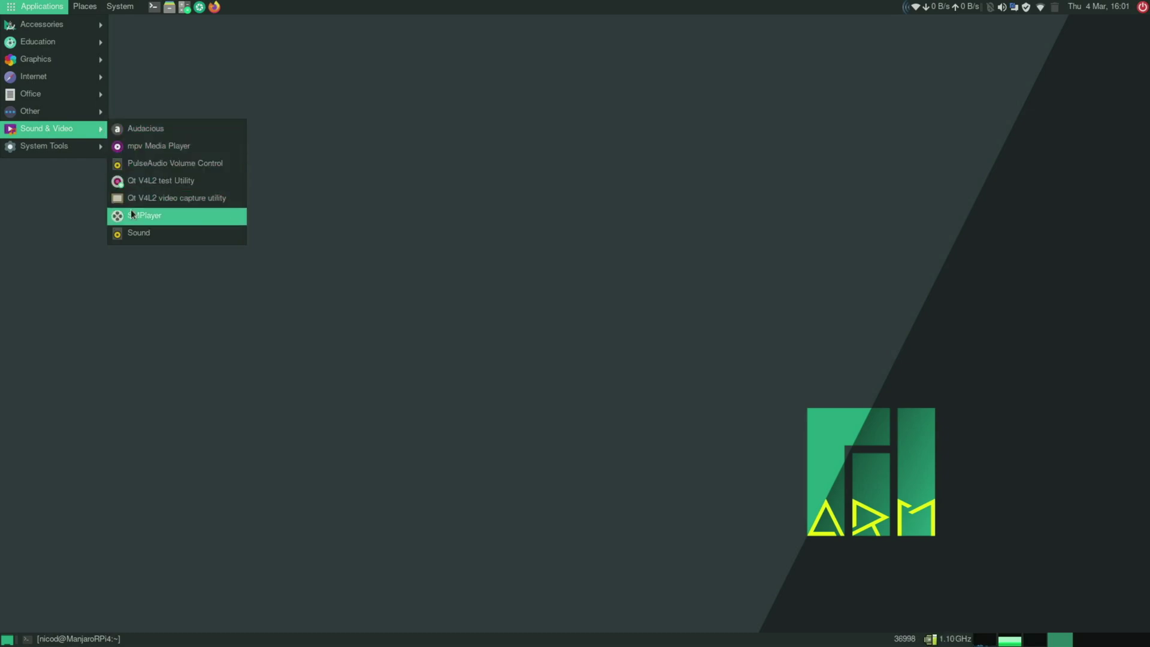
pyautogui.moveTo(80, 155)
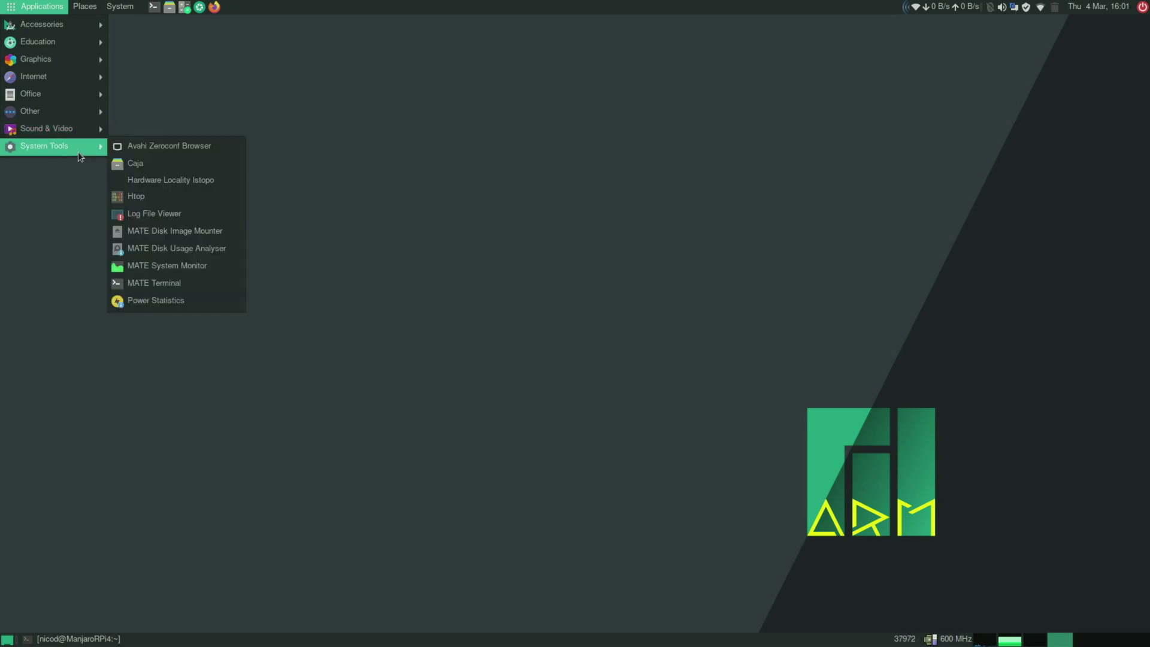
pyautogui.click(202, 272)
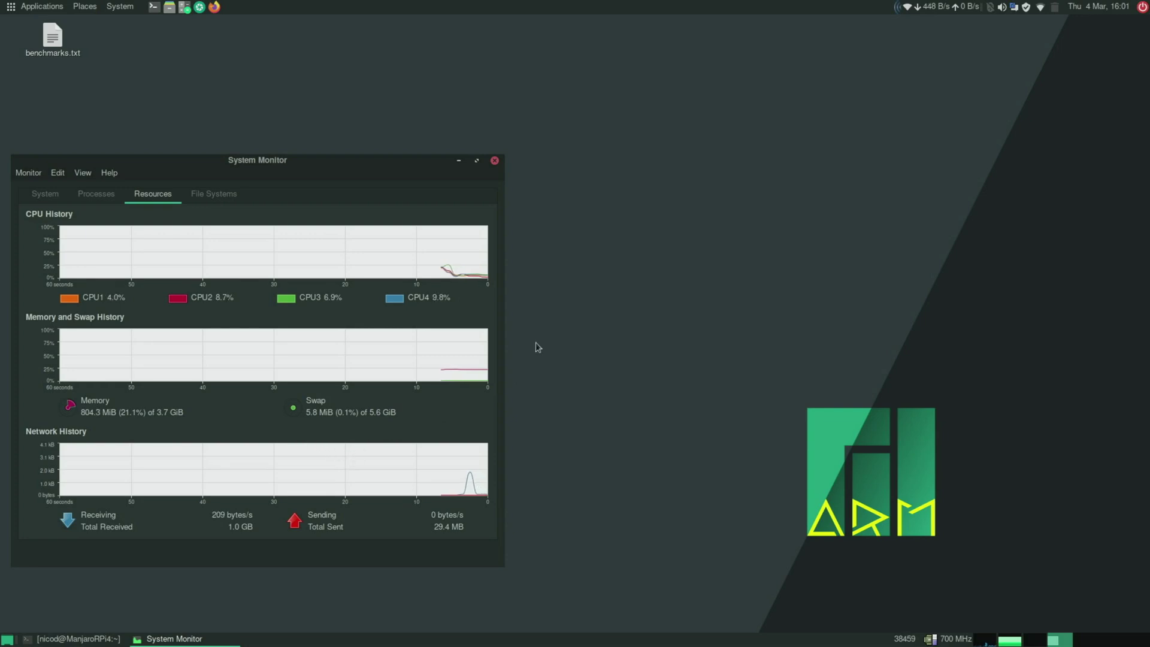
pyautogui.doubleClick(347, 163)
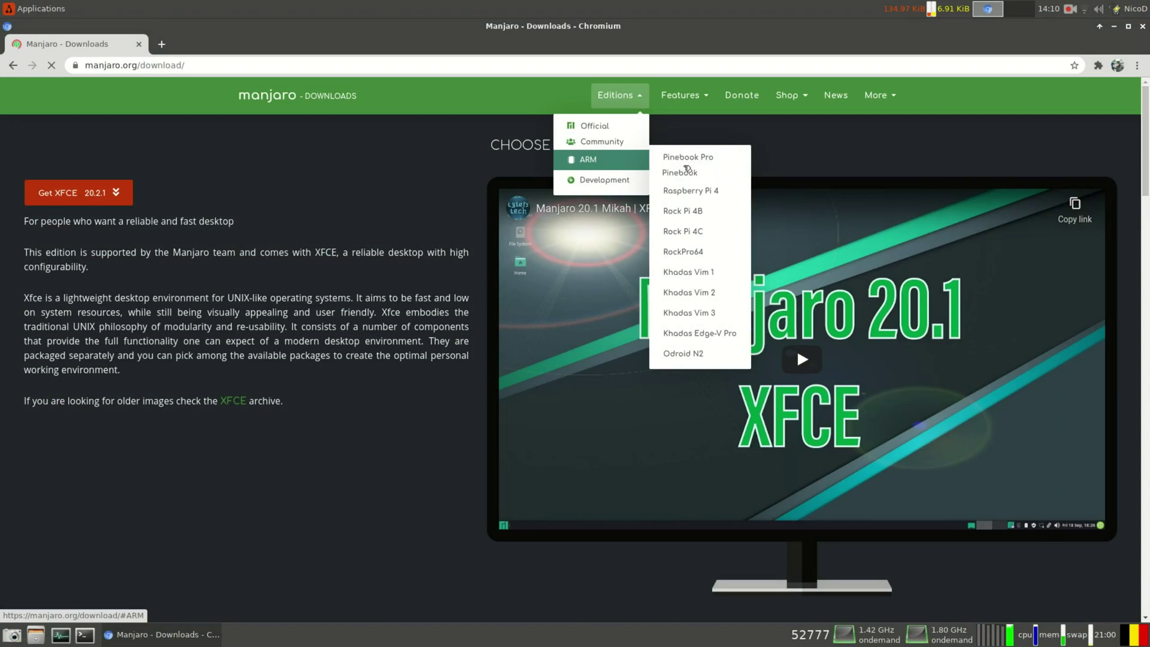
pyautogui.moveTo(703, 174)
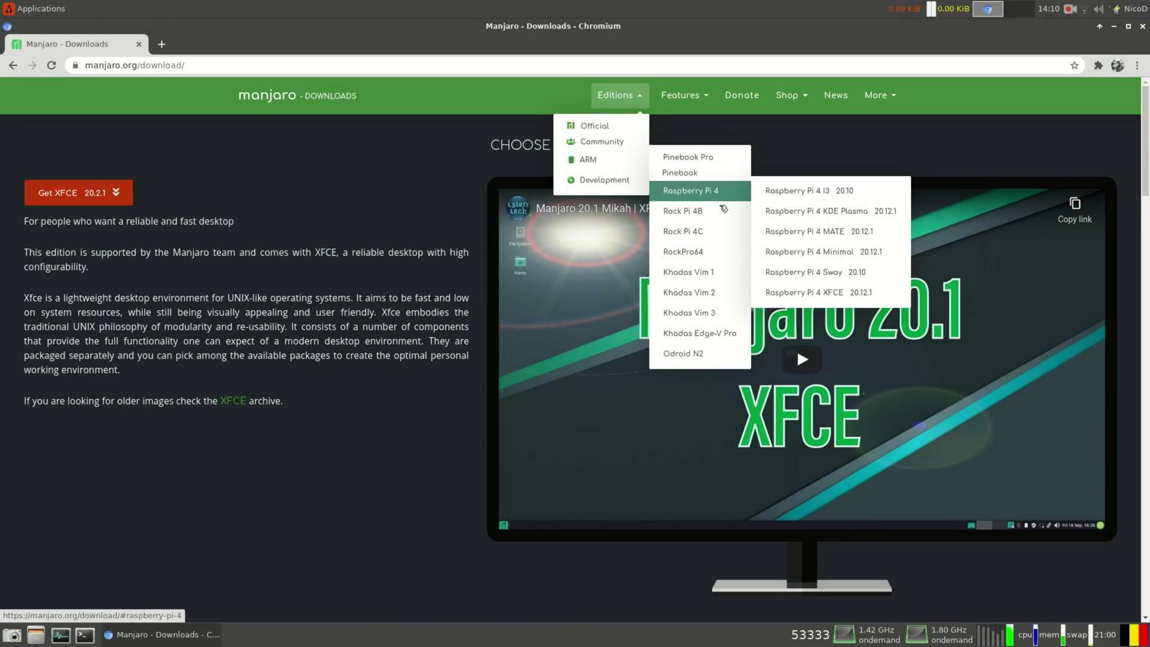
# Step: Bring up the Manjaro ARM device list and find the Raspberry Pi 4 MATE 20.12.1 image
pyautogui.moveTo(718, 242)
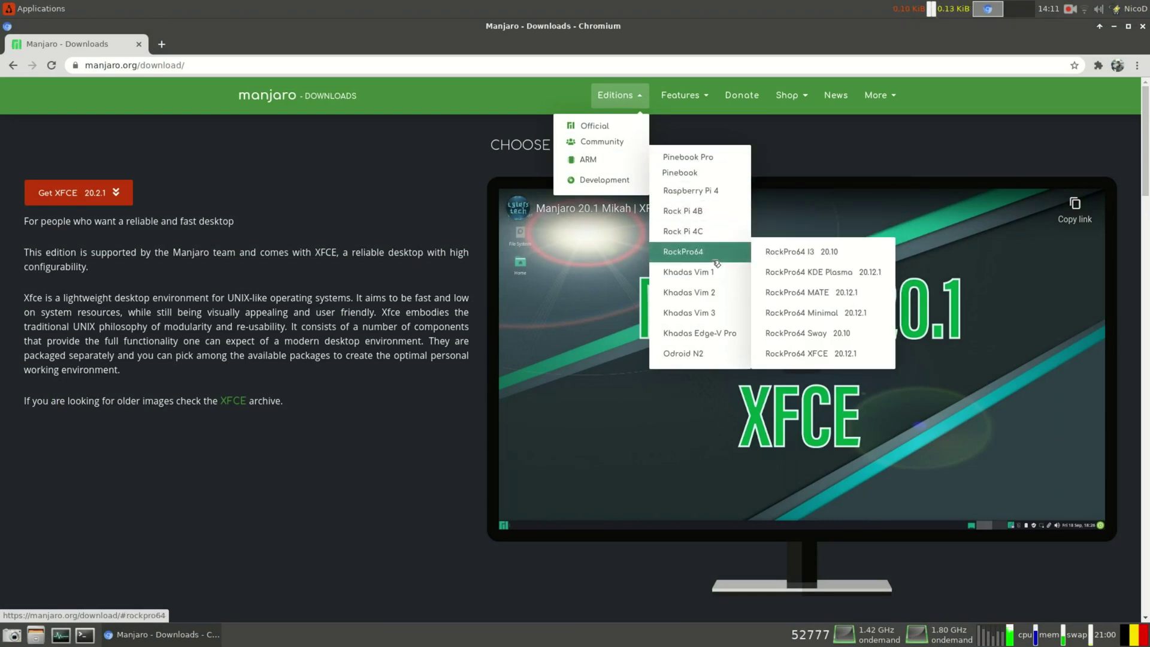
pyautogui.moveTo(714, 291)
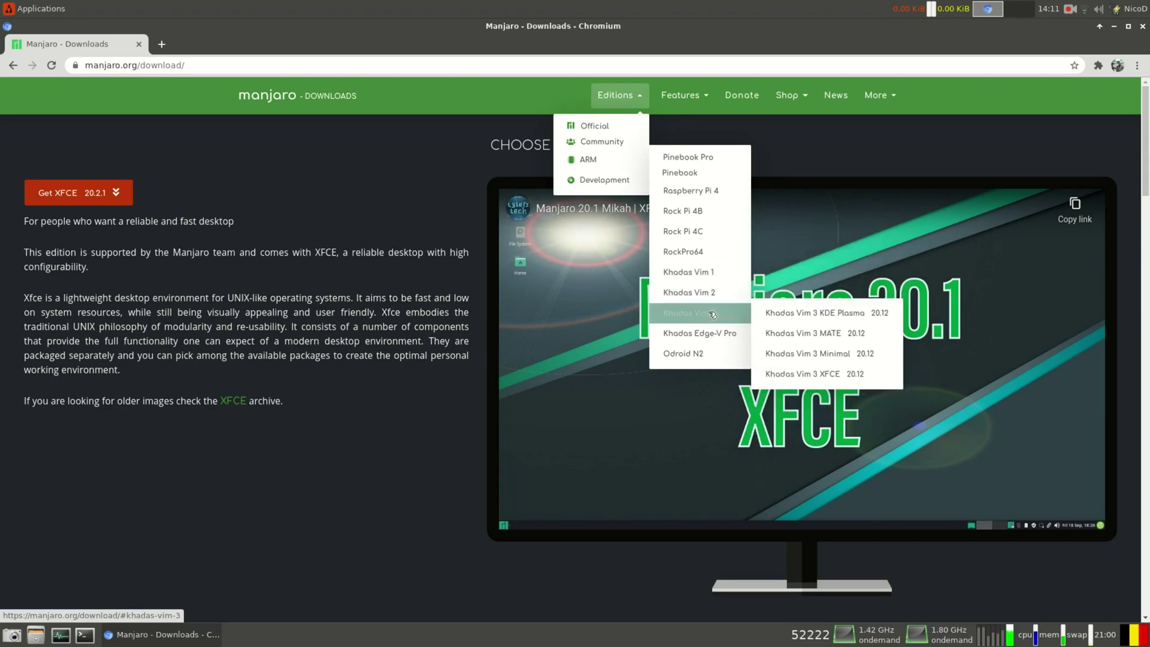
pyautogui.moveTo(715, 366)
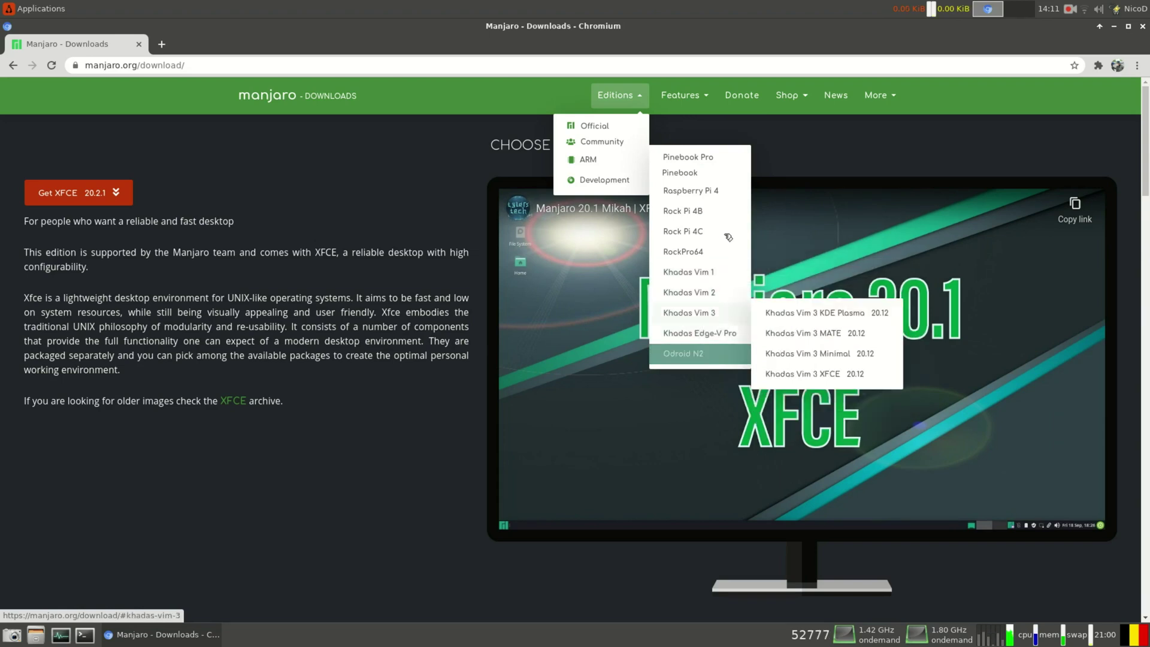